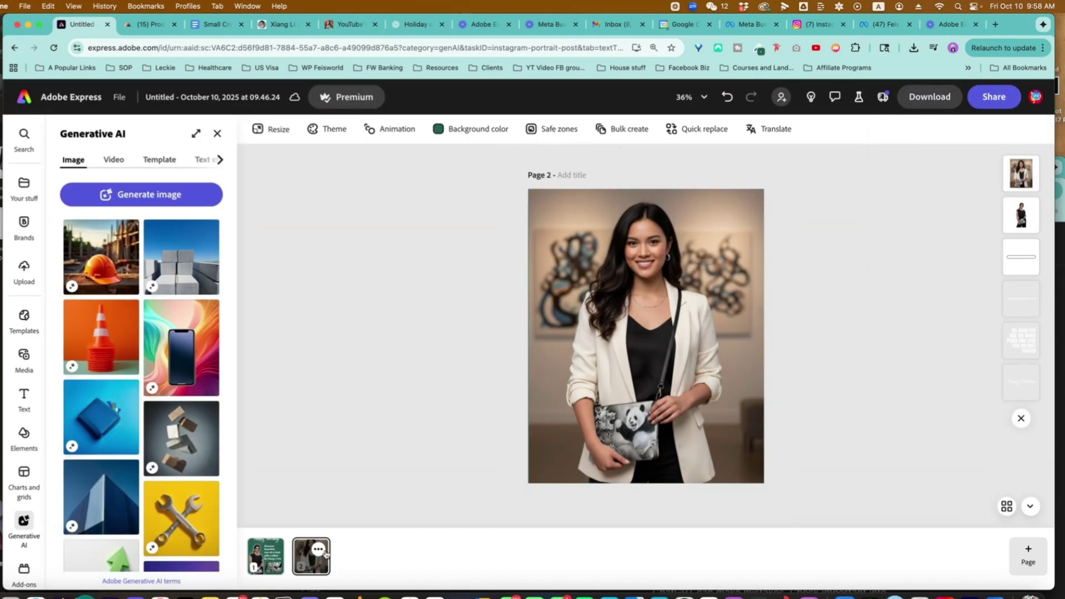
- Add a blank page to the carousel and open the AI image generator
left_click(601, 225)
left_click(1029, 552)
left_click(1016, 497)
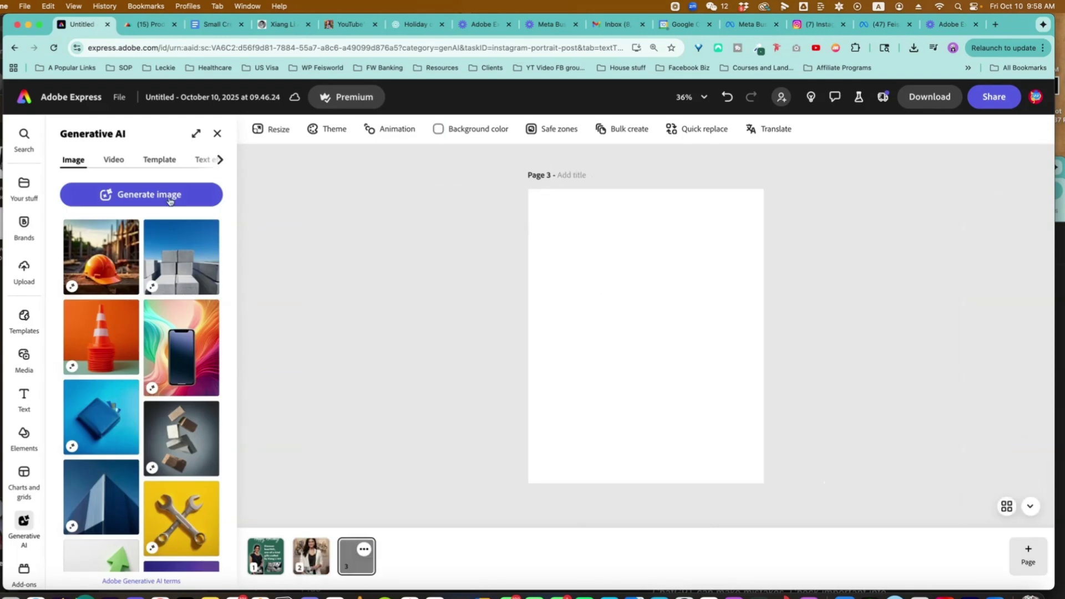
- Upload the clutch photo as the reference image, then tick Women's mockups in Printful
left_click(171, 194)
left_click(41, 249)
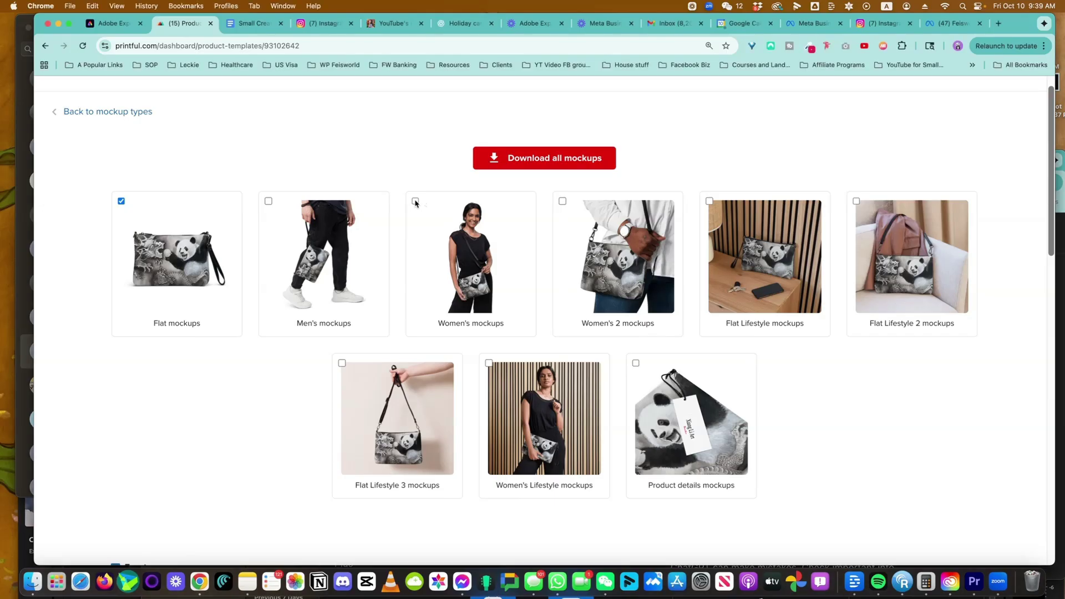
left_click(415, 202)
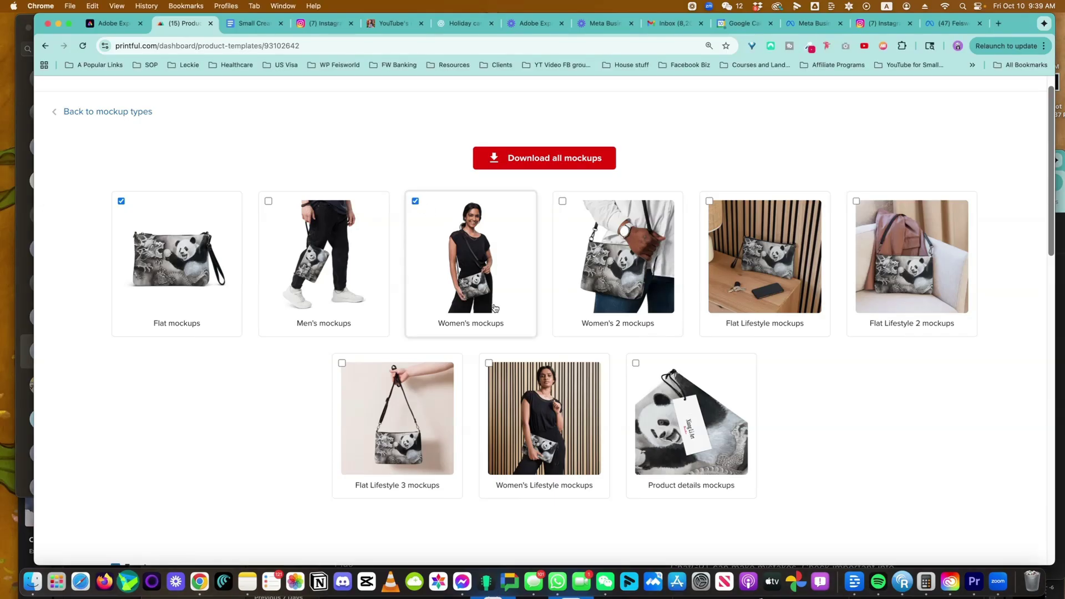
- Also tick Women's 2 mockups and generate the panda clutch mockups as PNG
left_click(562, 202)
scroll(278, 213, "down", 20)
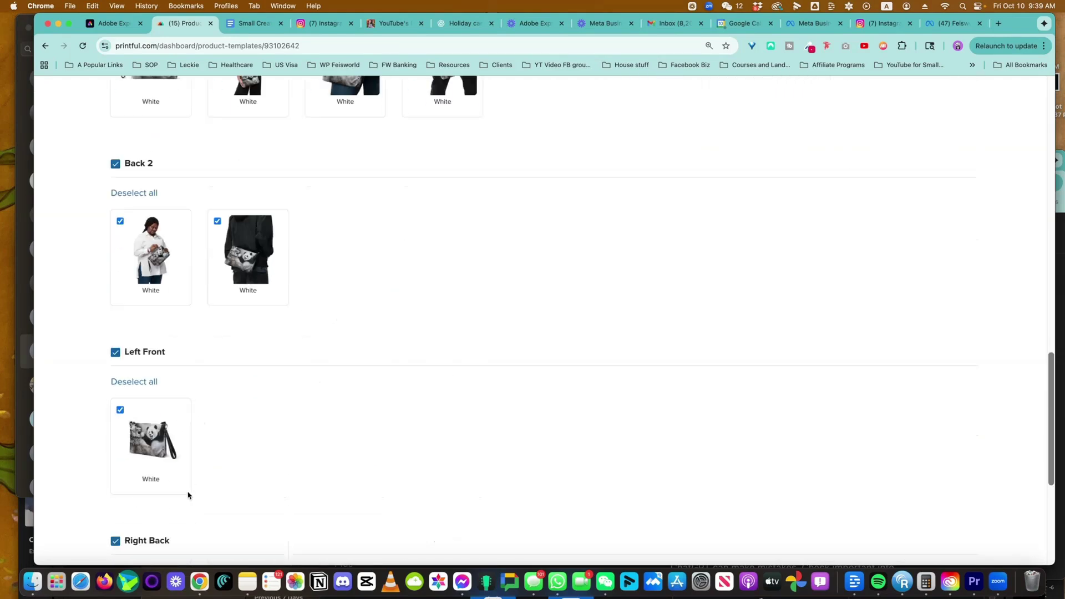
scroll(188, 496, "down", 5)
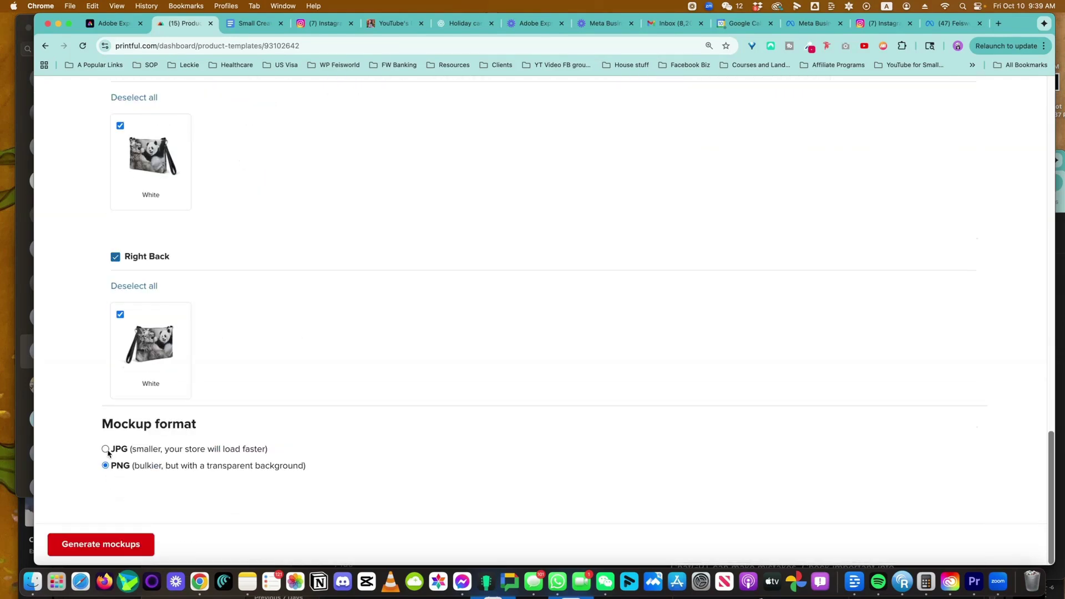
left_click(108, 545)
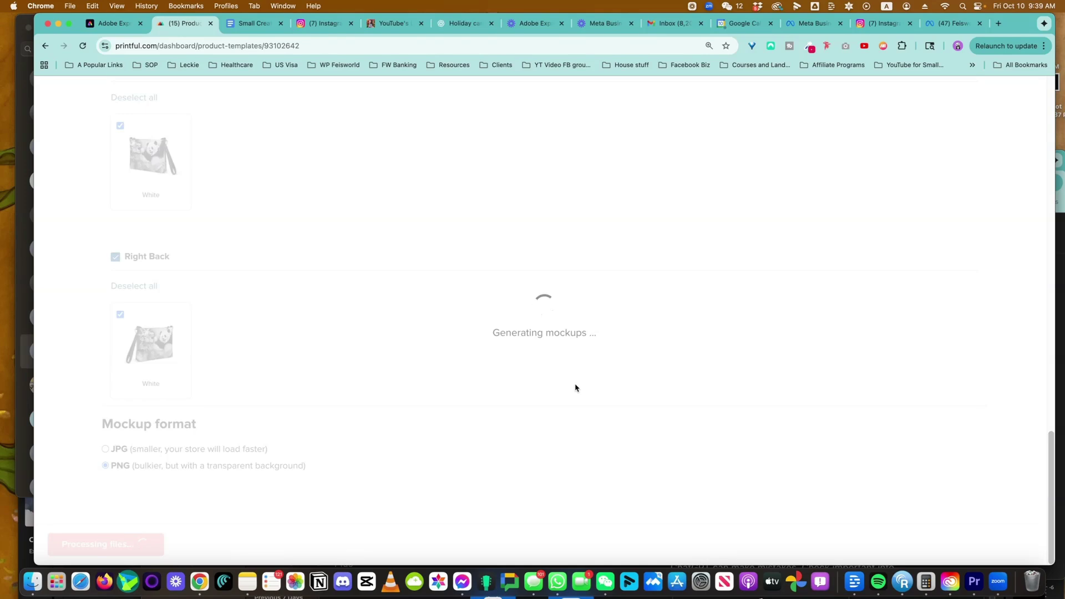
- Go to the Brands page under More and open the Create brand options
left_click(114, 23)
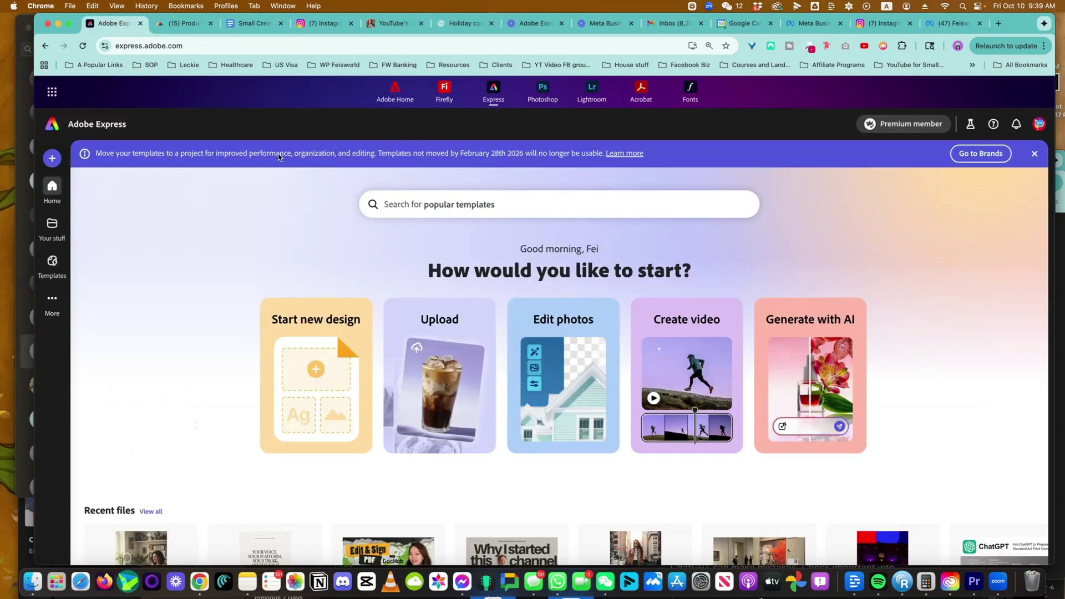
scroll(558, 264, "down", 1)
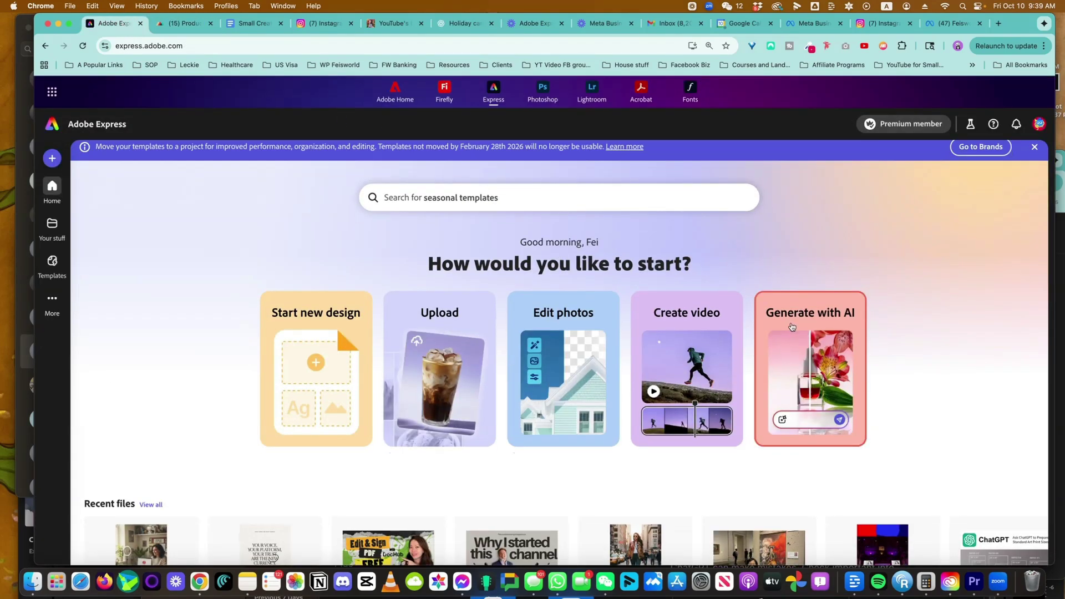
left_click(56, 302)
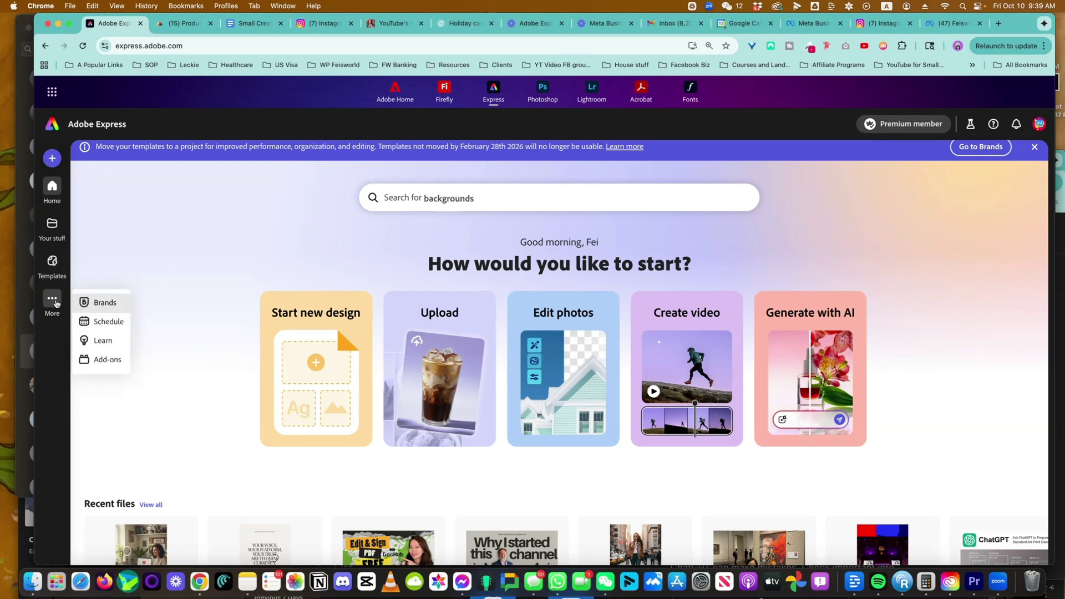
left_click(98, 304)
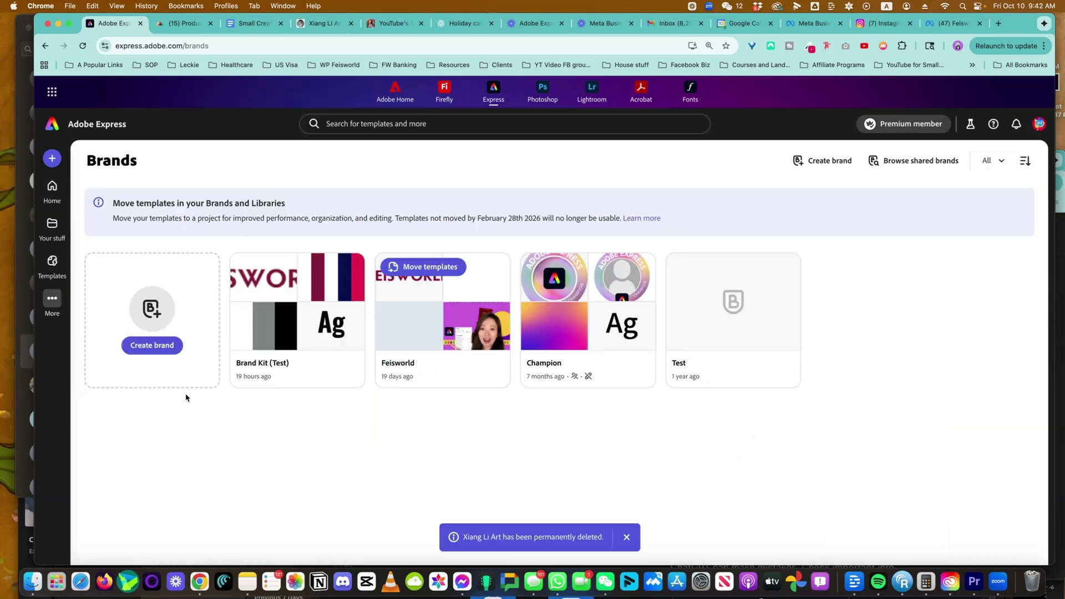
left_click(152, 345)
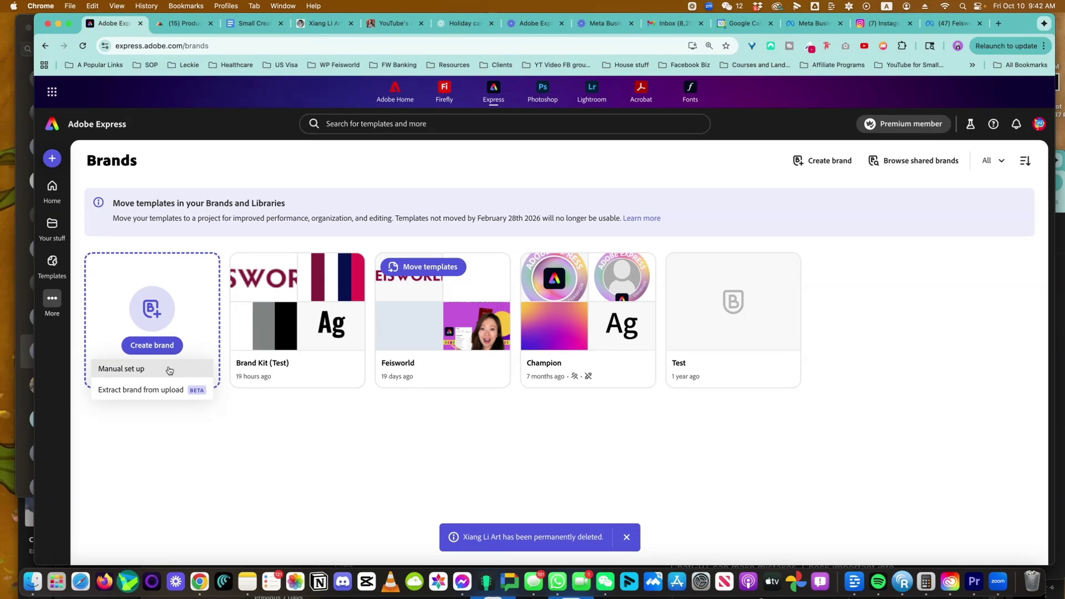
left_click(302, 483)
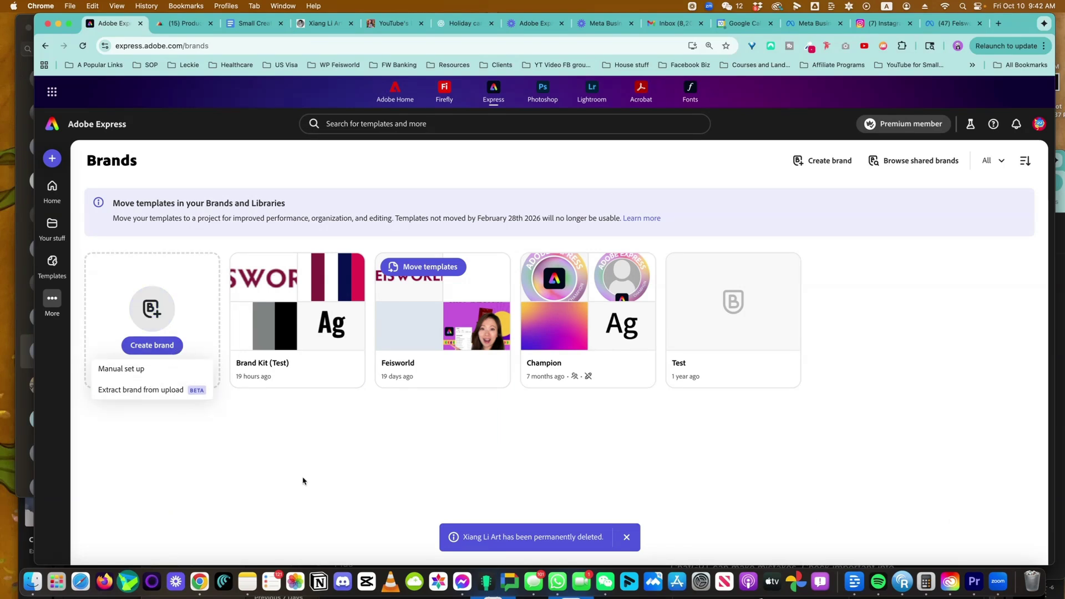
left_click(159, 348)
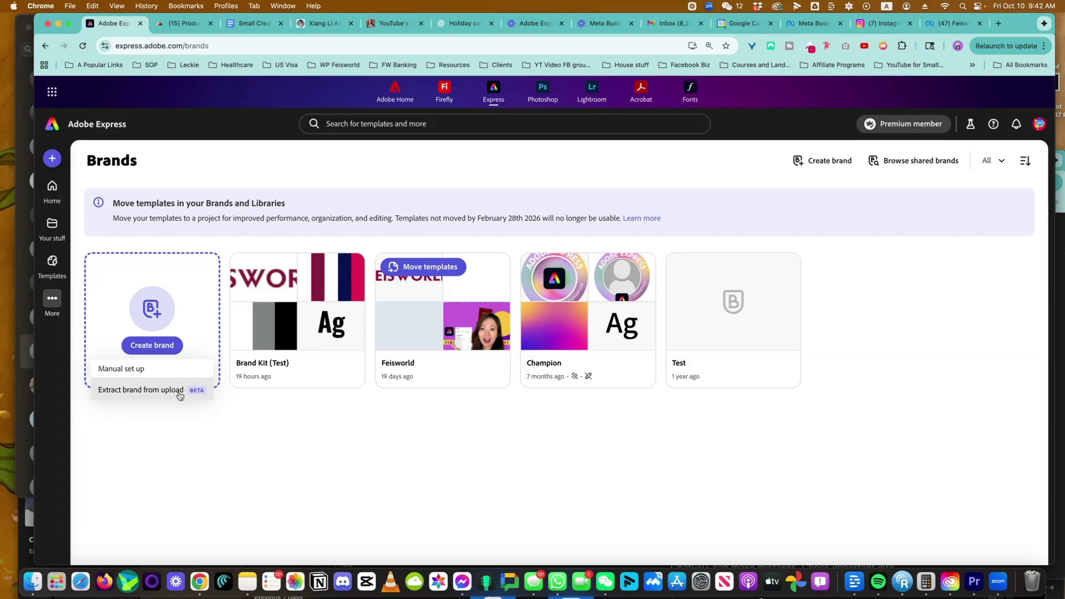
- Extract a new brand from the uploaded empresses painting JPG
left_click(179, 390)
left_click(272, 370)
key("space")
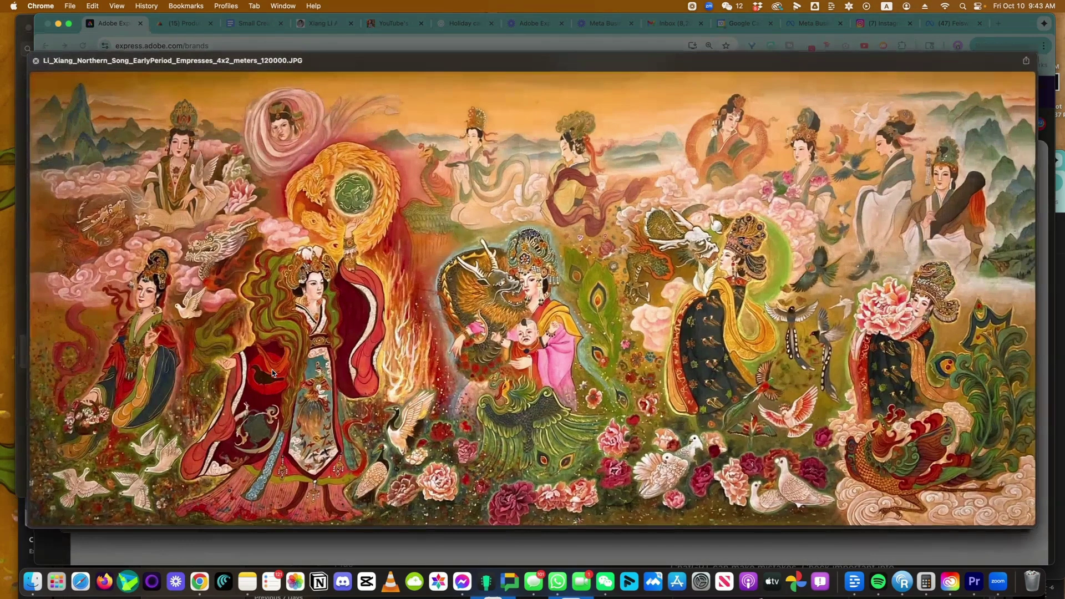
key("space")
key("Return")
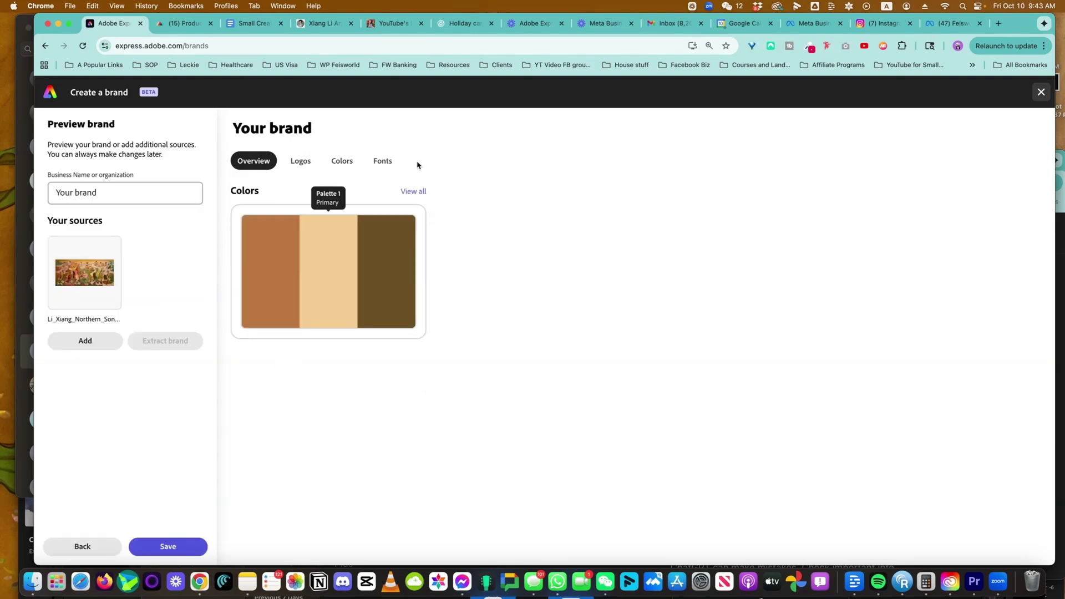
- Review the extracted brown colours and fill in the brand's business name
left_click(415, 192)
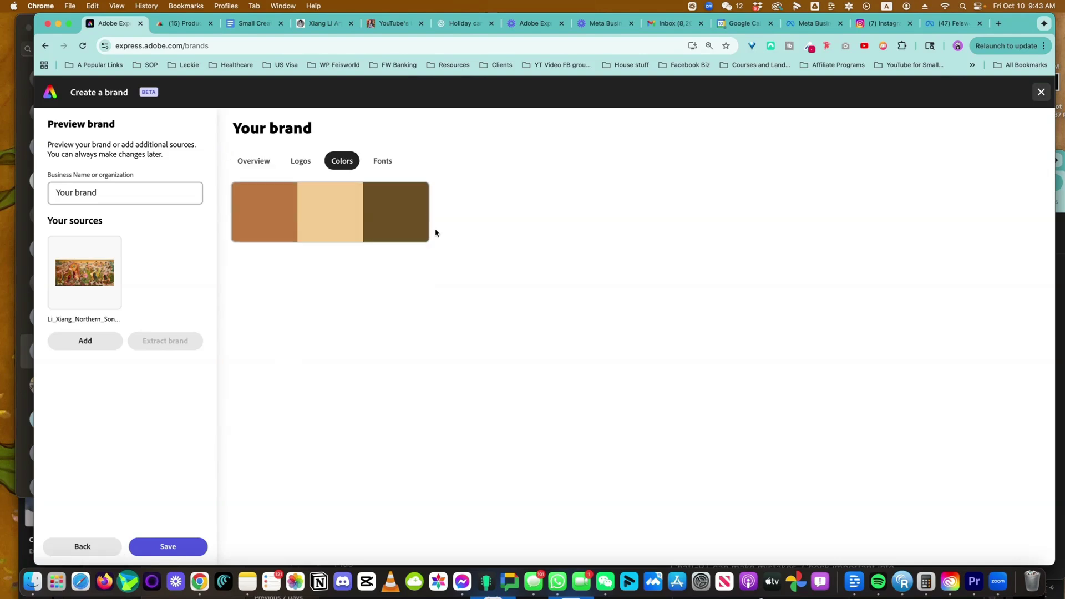
left_click(251, 165)
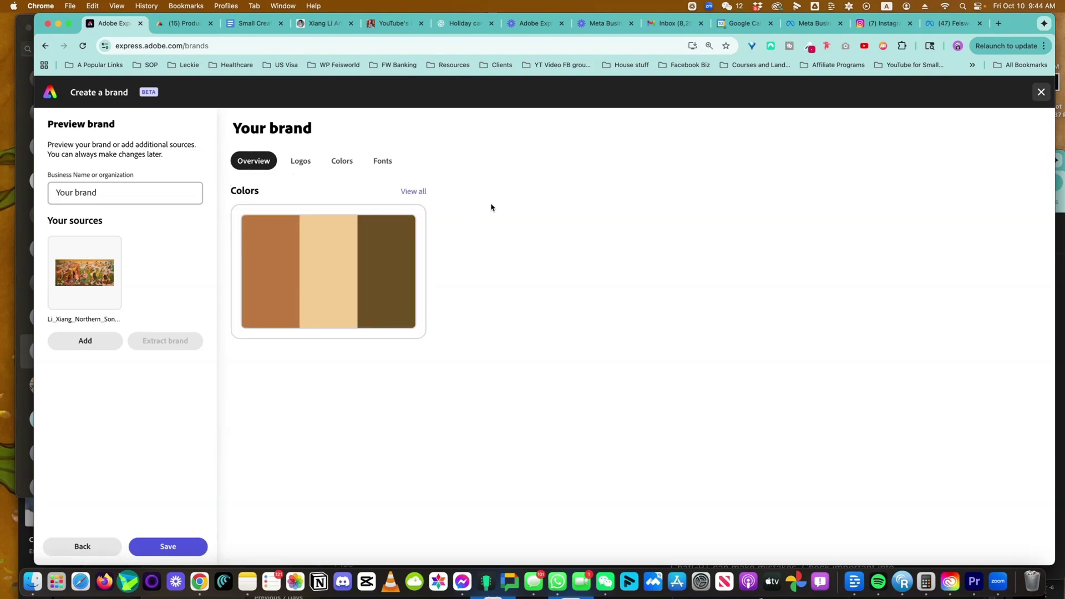
left_click(125, 194)
type("Xiang Li Art")
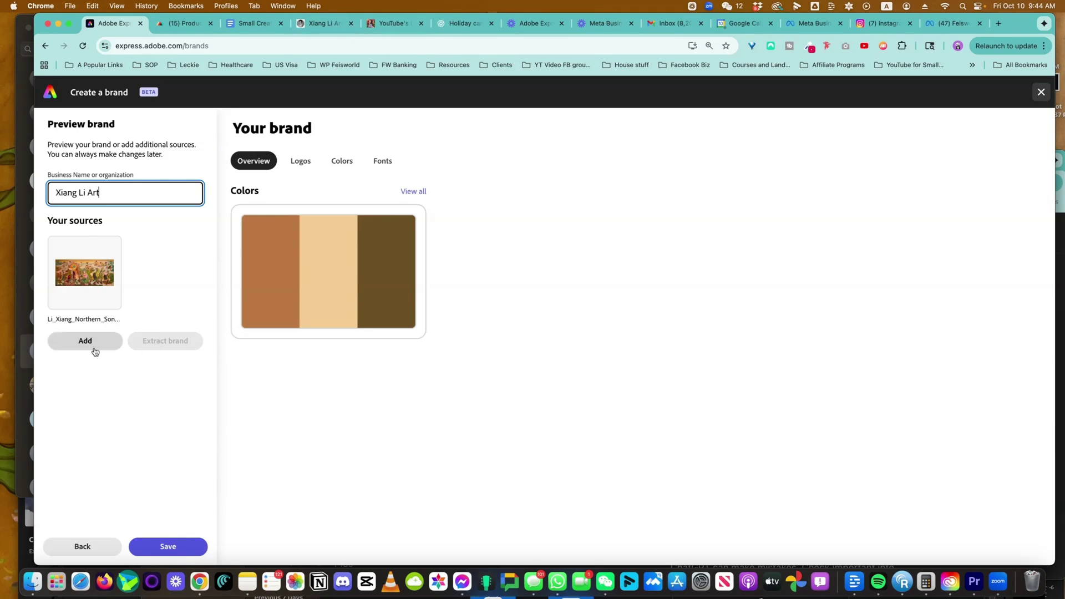
- Save the new brand and add white and black to its colour palette
left_click(188, 548)
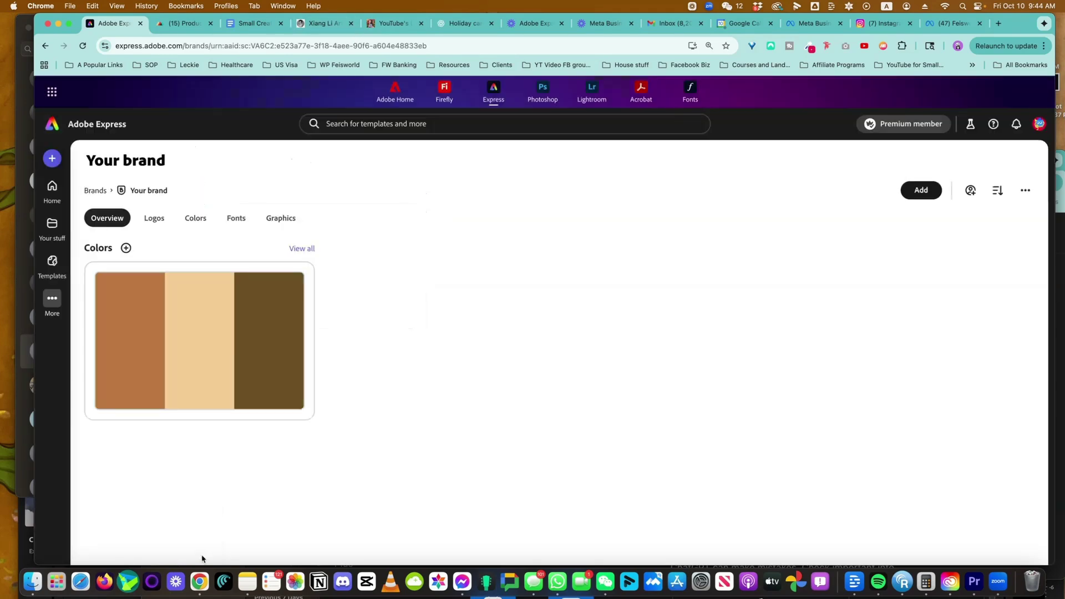
left_click(302, 248)
left_click(258, 251)
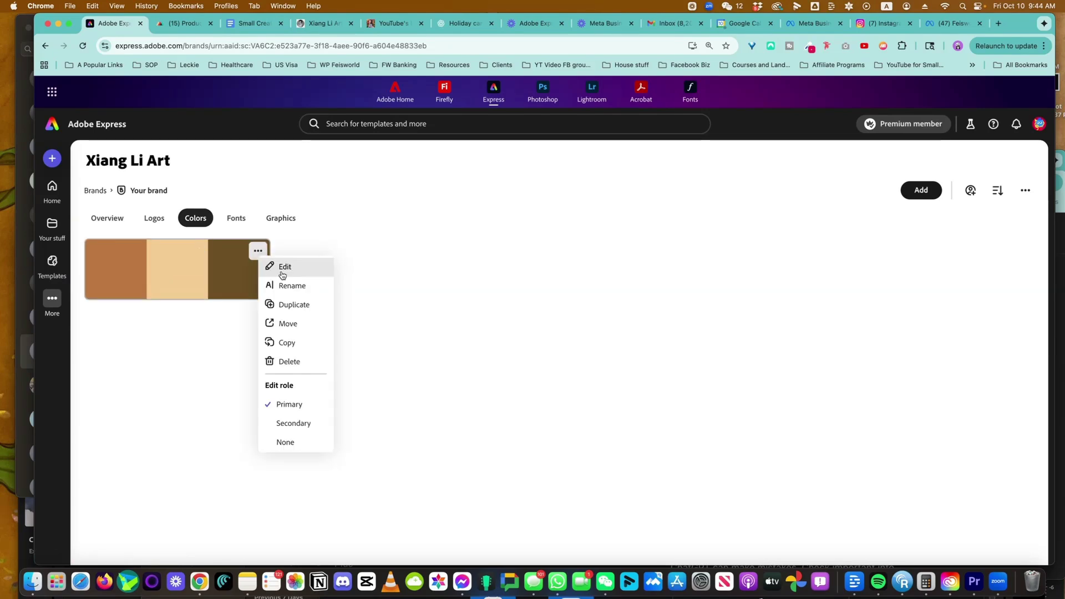
left_click(282, 268)
left_click(583, 369)
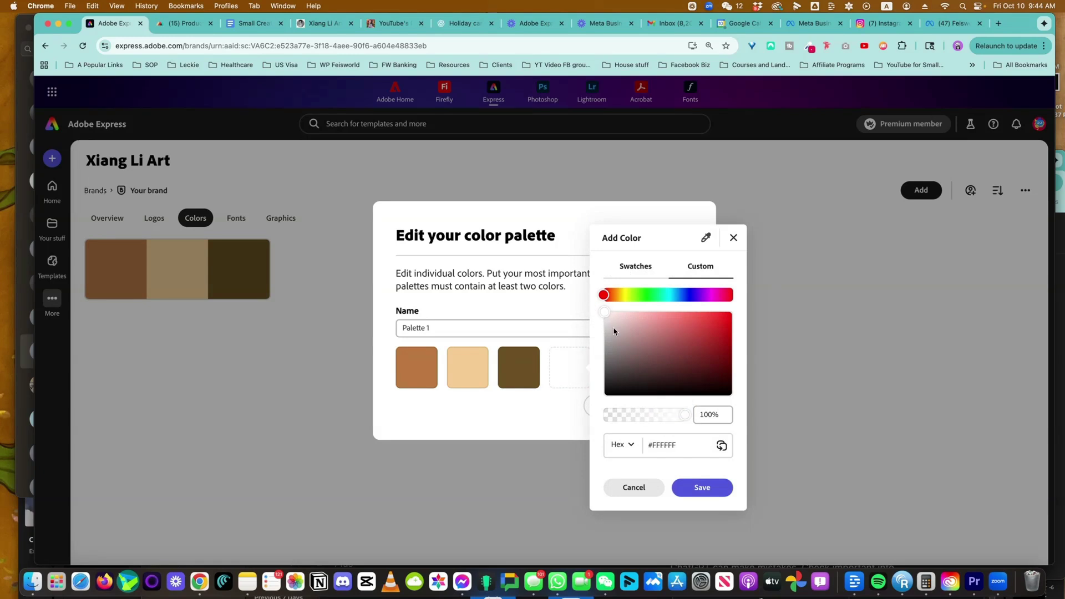
left_click(697, 483)
left_click(621, 368)
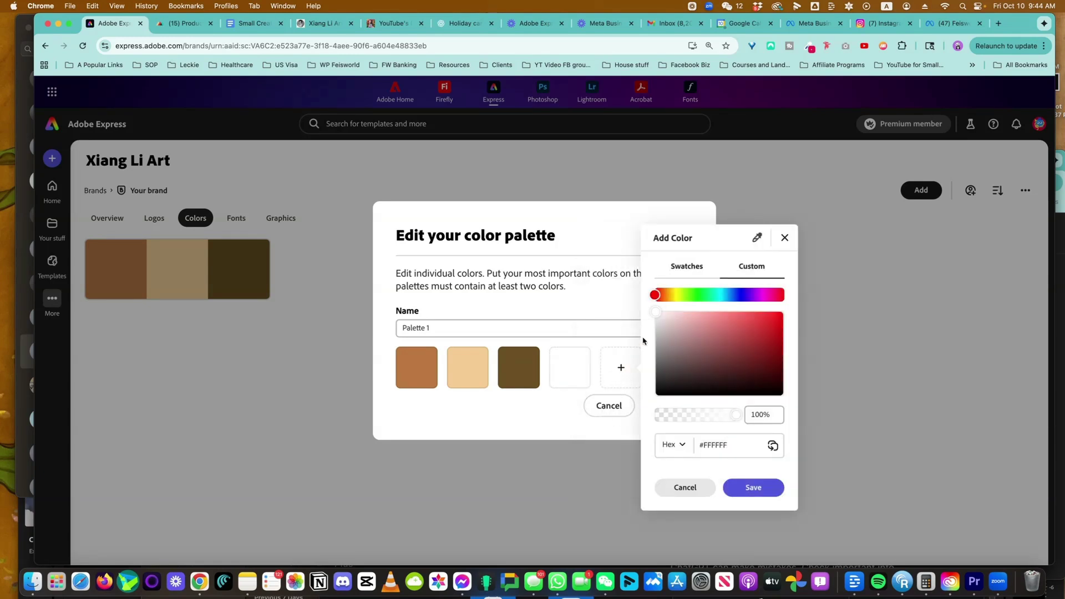
left_click_drag(658, 316, 784, 397)
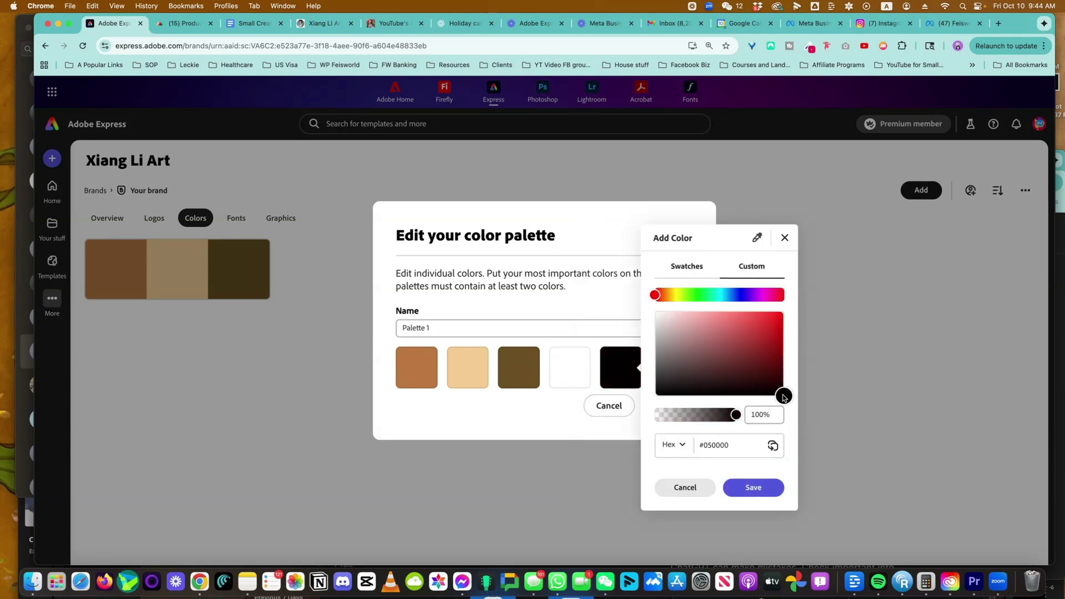
left_click(754, 488)
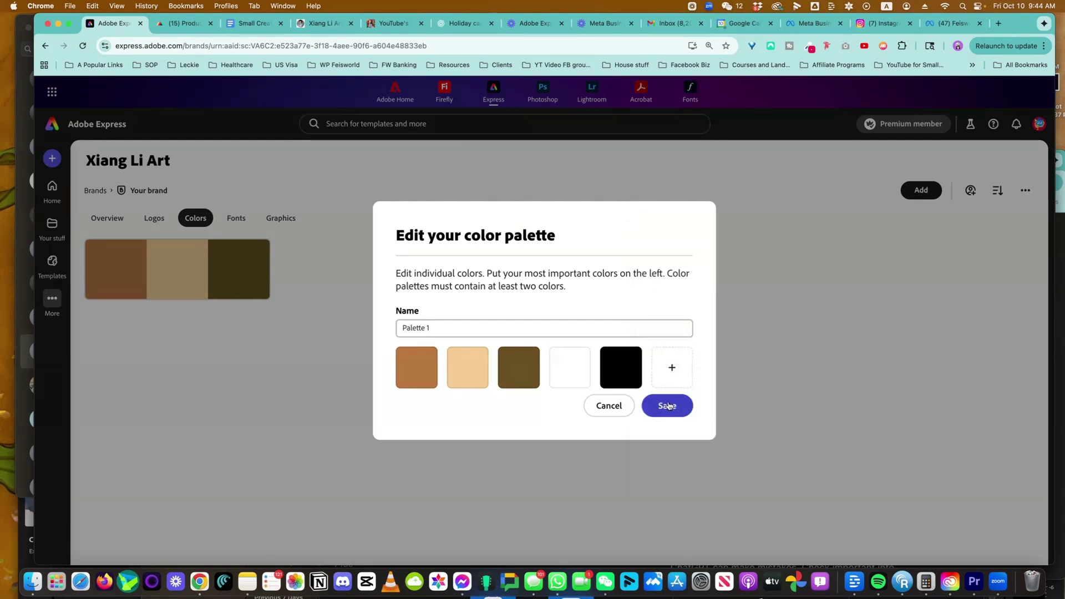
- Add the website's dark green #275E52 to the palette and save it
left_click(669, 376)
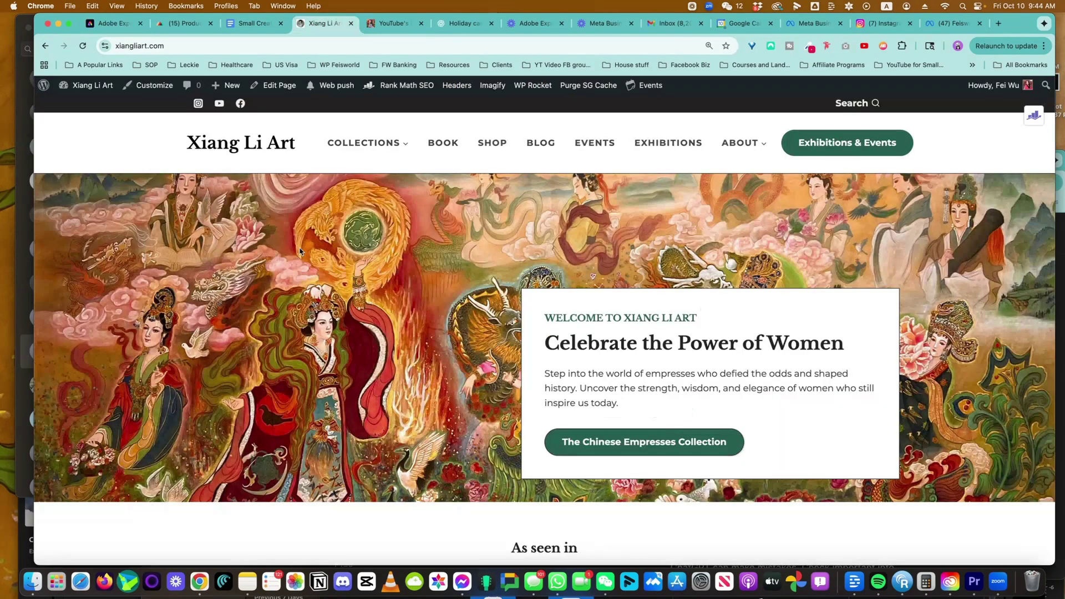
scroll(591, 351, "down", 3)
scroll(591, 350, "up", 5)
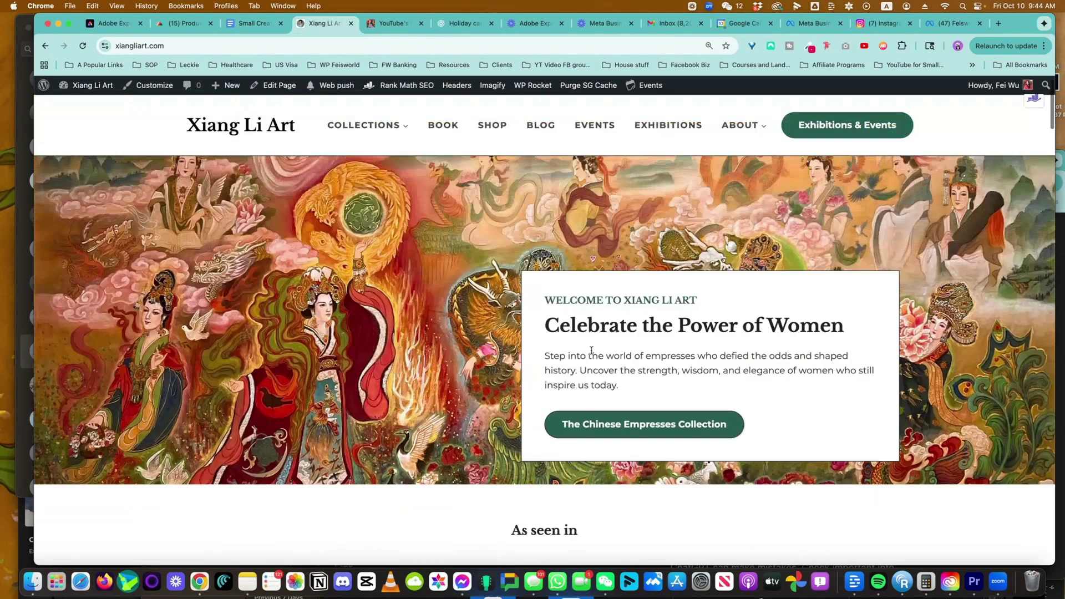
scroll(592, 351, "up", 2)
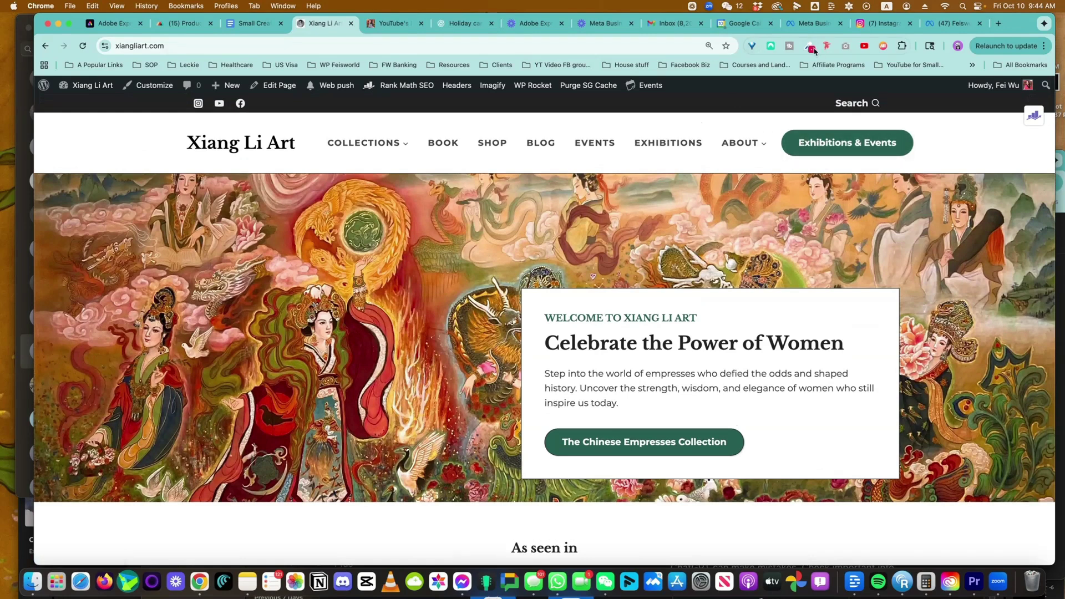
left_click(810, 47)
left_click(760, 65)
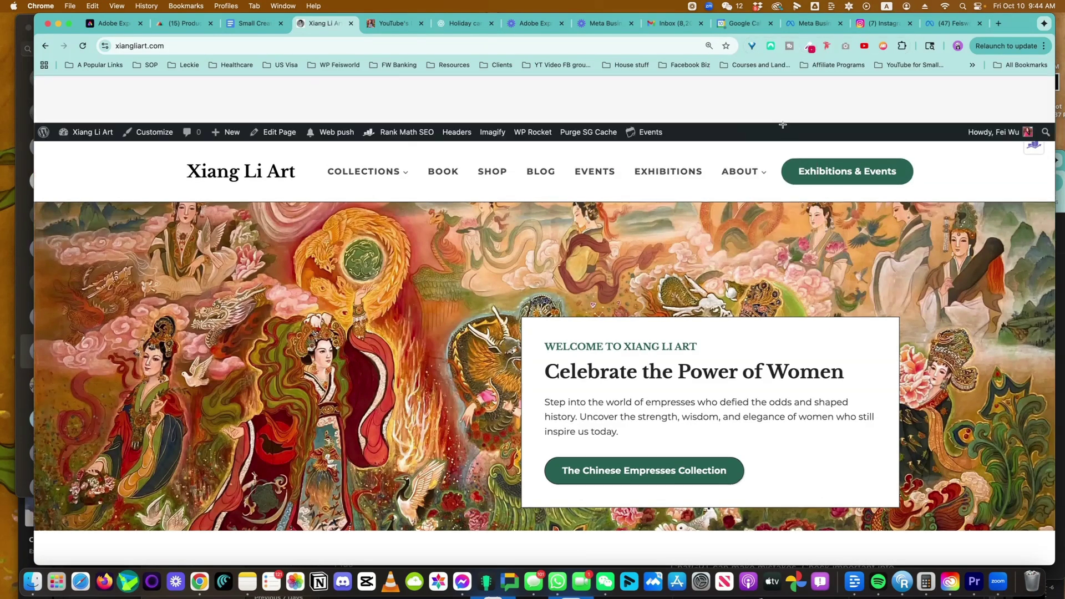
left_click(791, 170)
key("super+1")
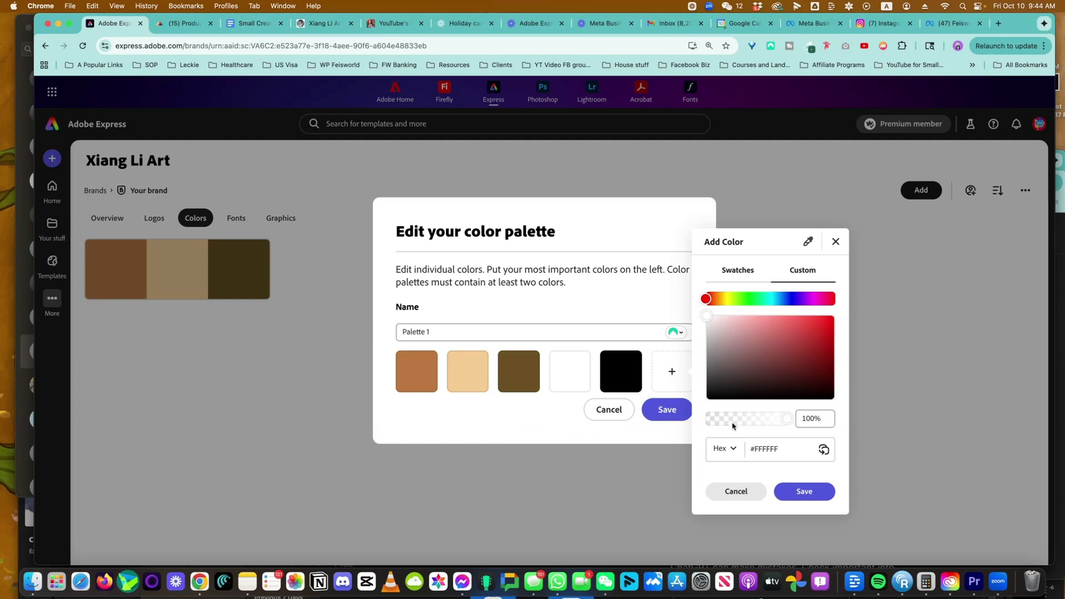
triple_click(766, 447)
key("super+v")
left_click(804, 492)
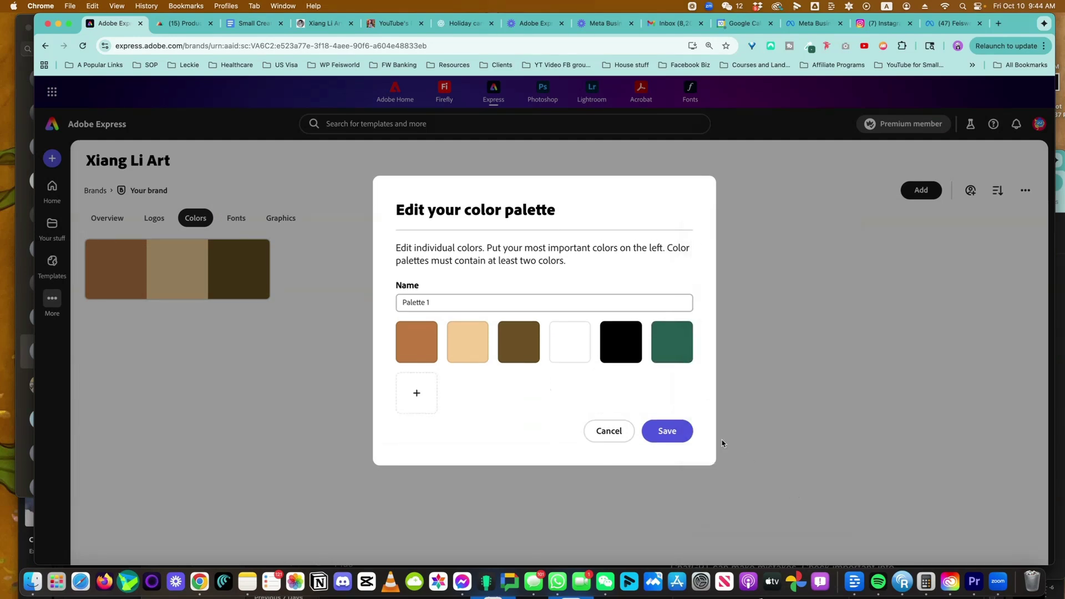
left_click(667, 435)
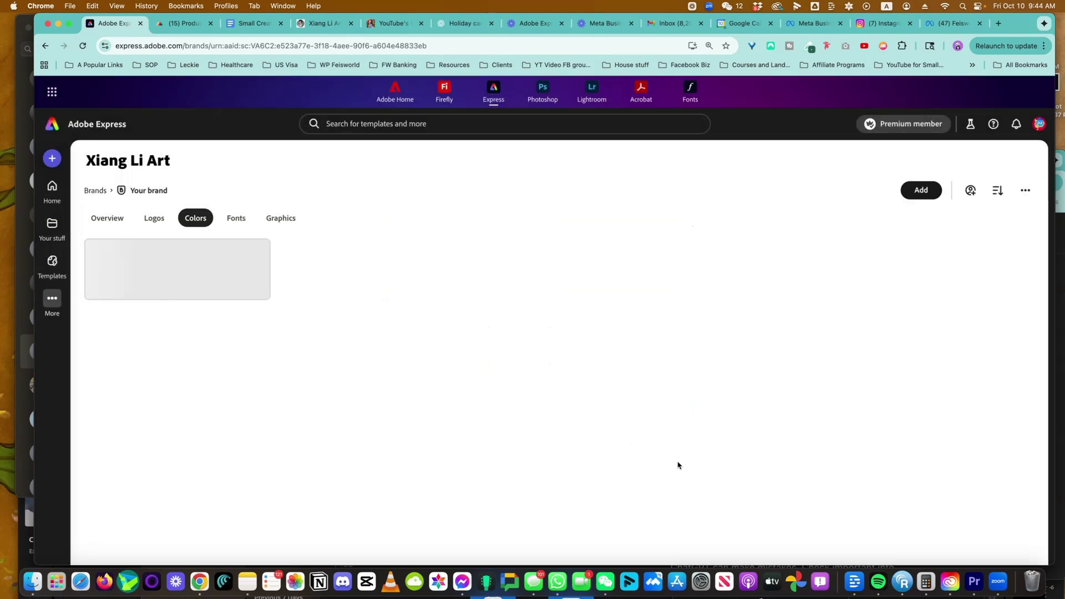
left_click(155, 218)
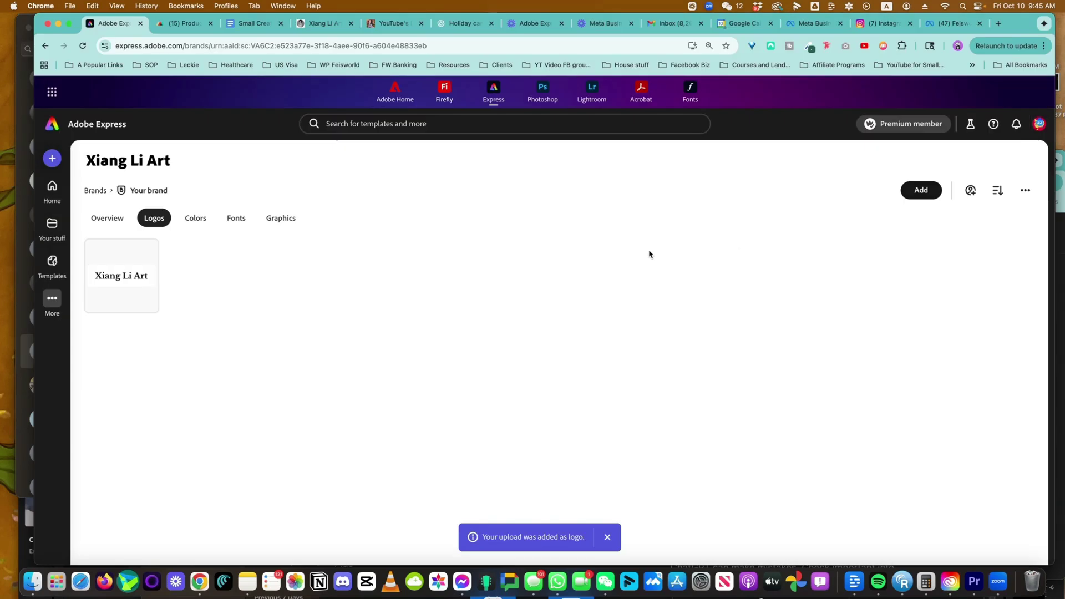
left_click(205, 216)
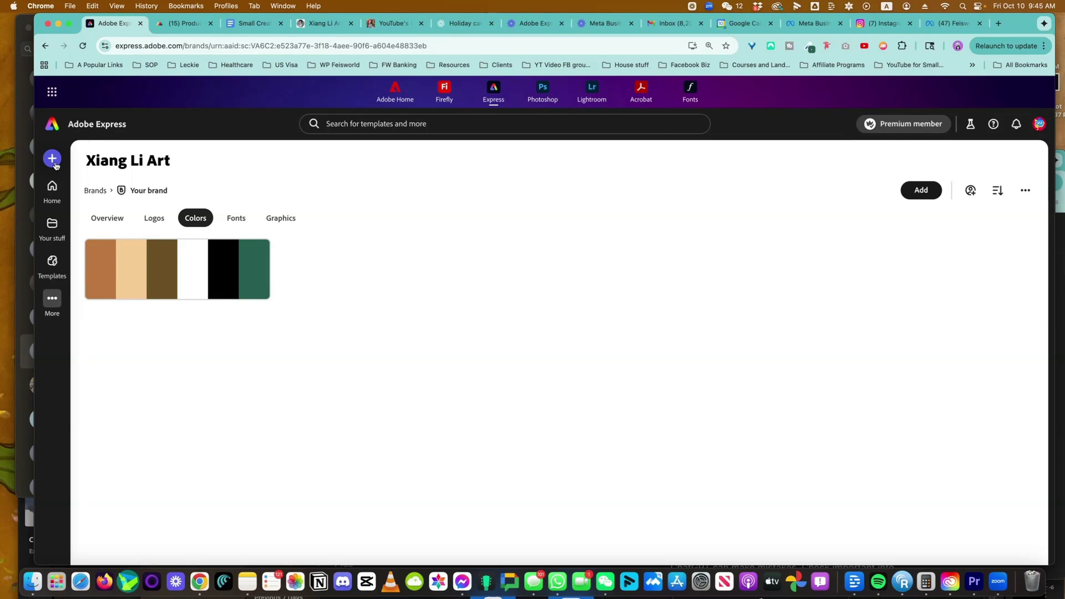
- From the home page, search for 'Instagram portrait holiday' and scroll the results
left_click(52, 188)
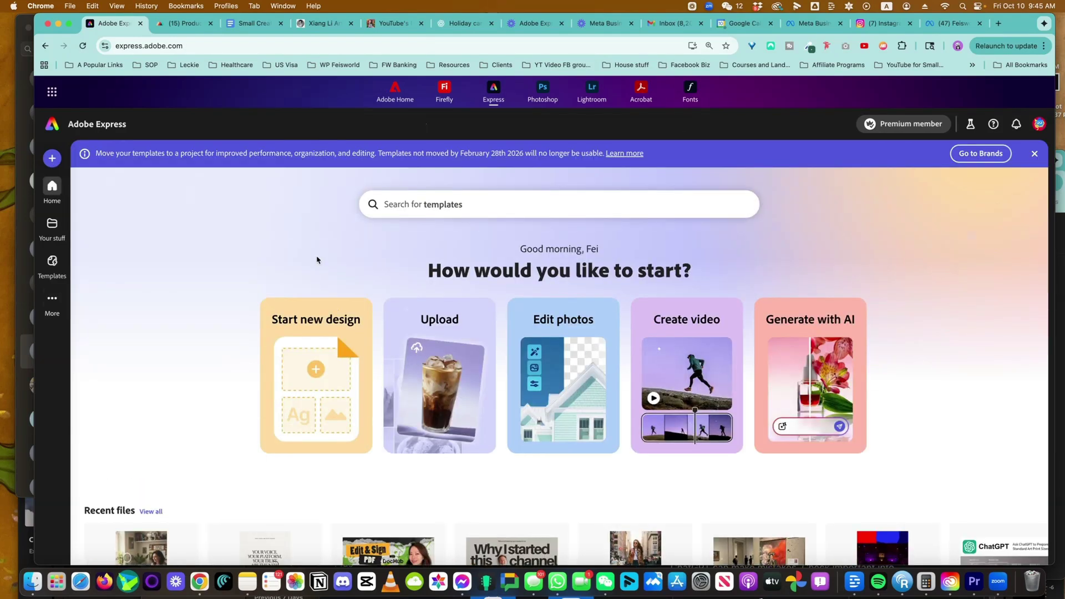
left_click(456, 205)
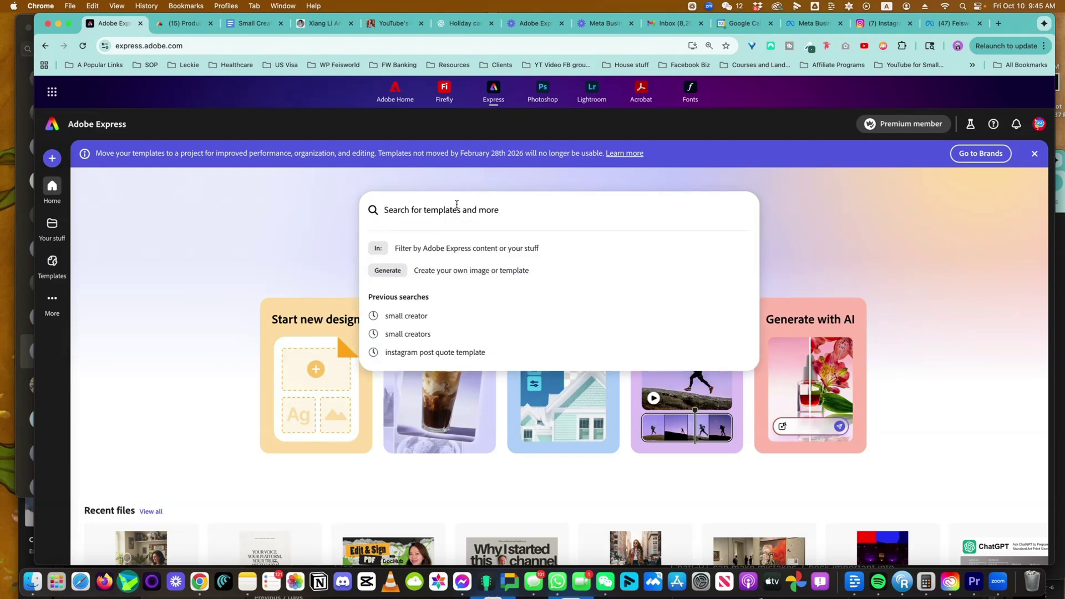
type("Instagram port")
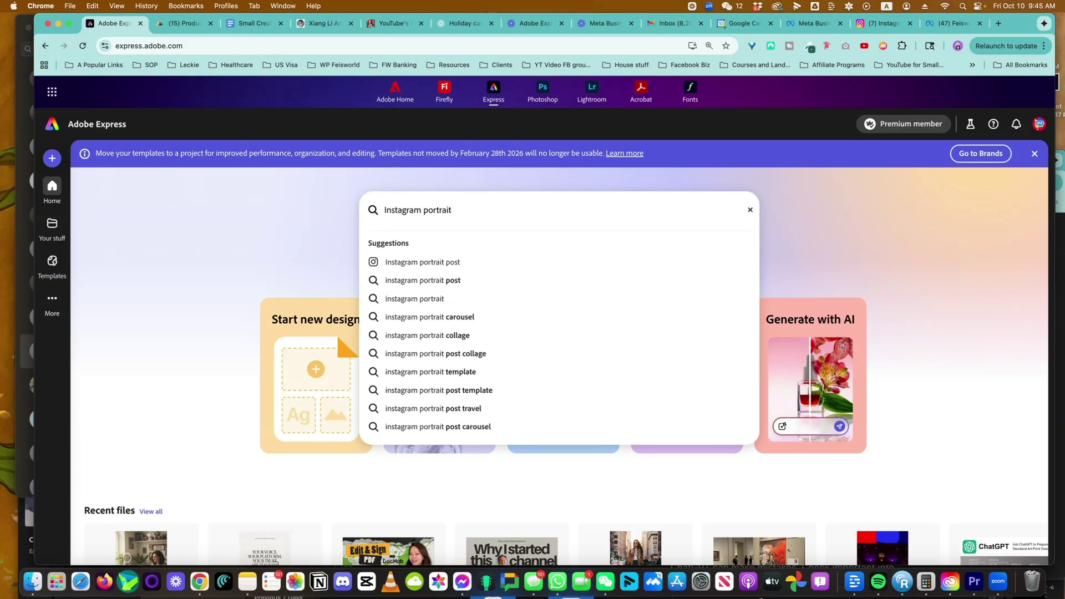
type("rait h")
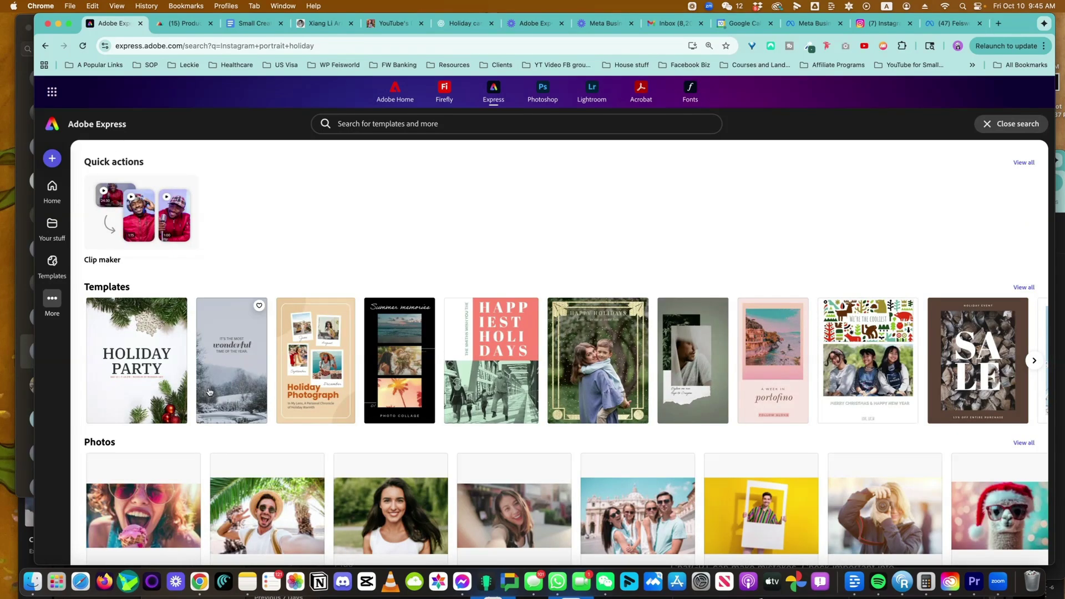
scroll(161, 361, "down", 3)
scroll(162, 361, "up", 3)
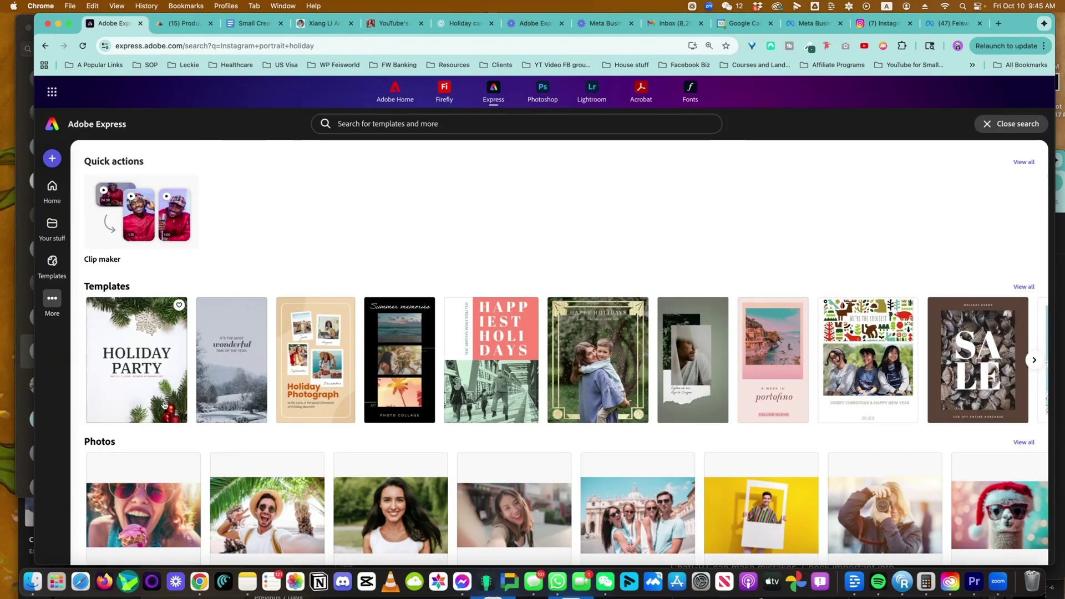
scroll(175, 363, "down", 3)
scroll(161, 500, "down", 1)
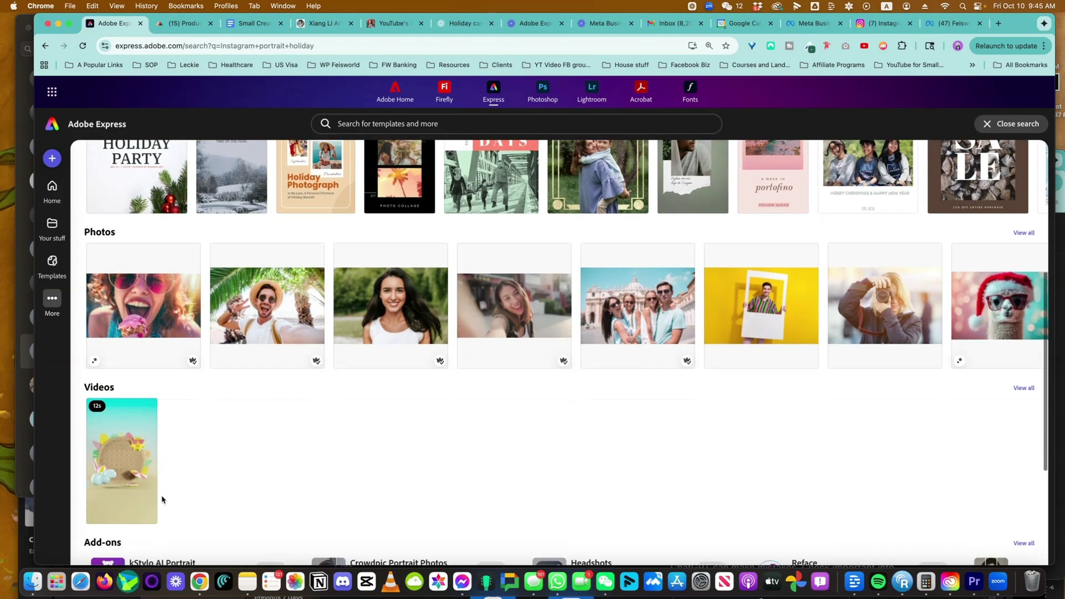
scroll(320, 471, "down", 3)
scroll(320, 470, "up", 6)
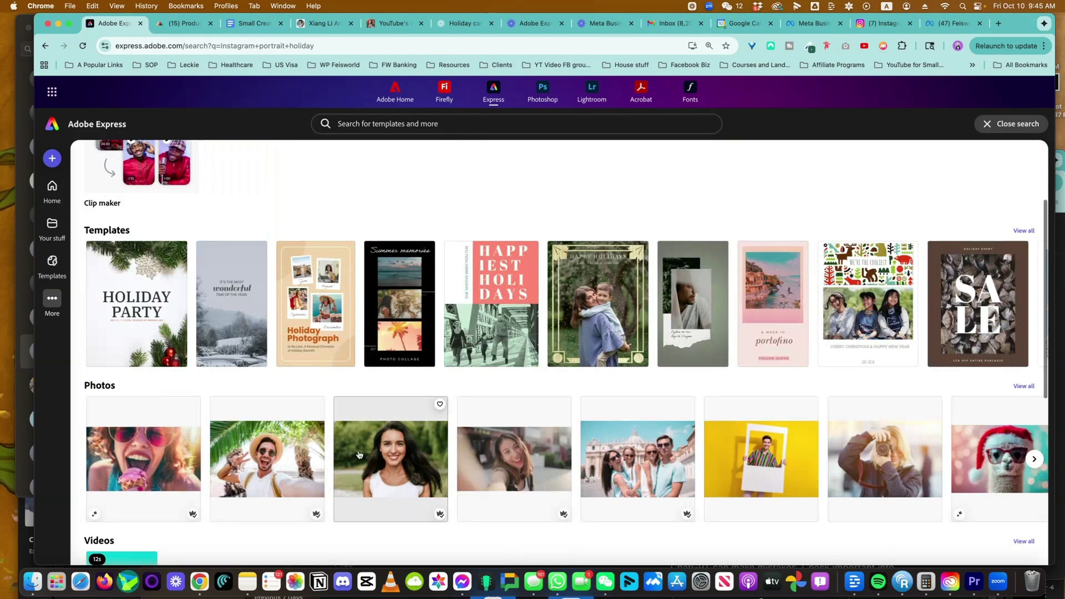
- View all 1,328 Instagram portrait holiday templates and scroll down through the grid
left_click(1024, 232)
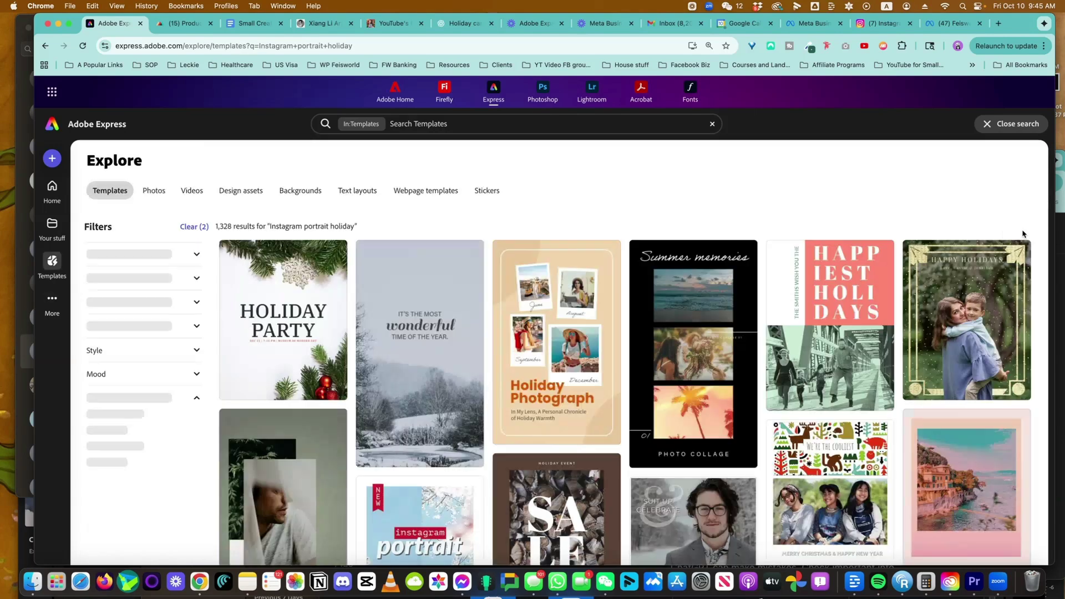
scroll(728, 426, "down", 2)
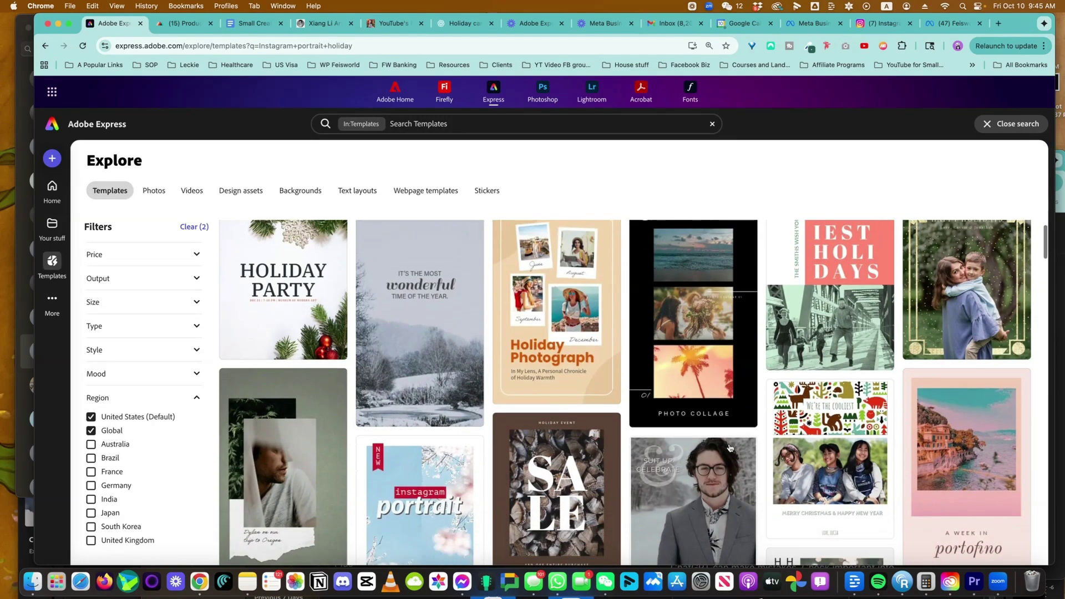
scroll(733, 472, "down", 1)
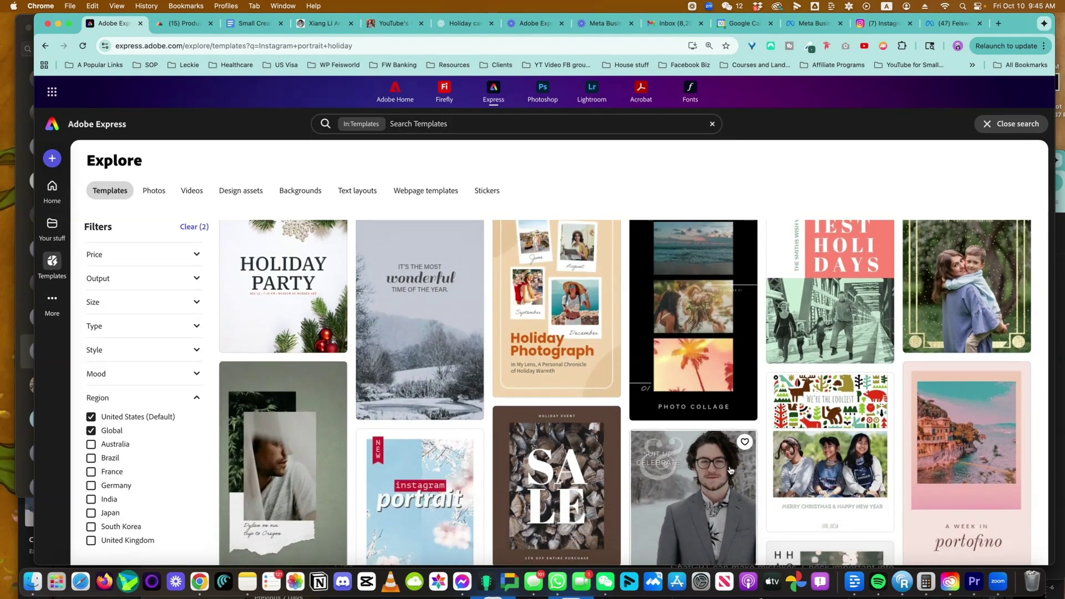
scroll(730, 467, "down", 5)
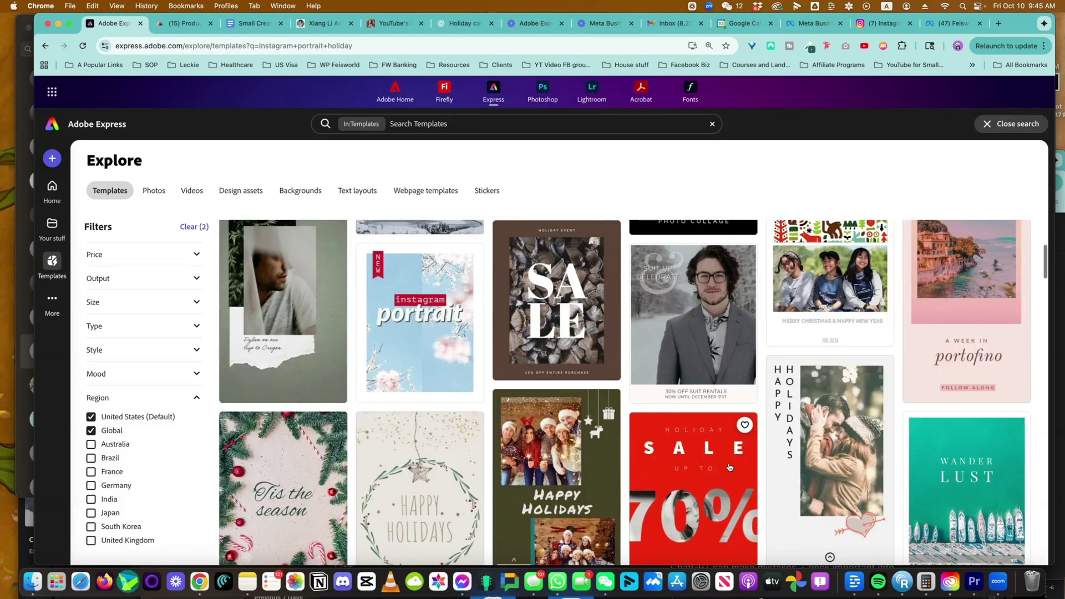
scroll(730, 467, "down", 8)
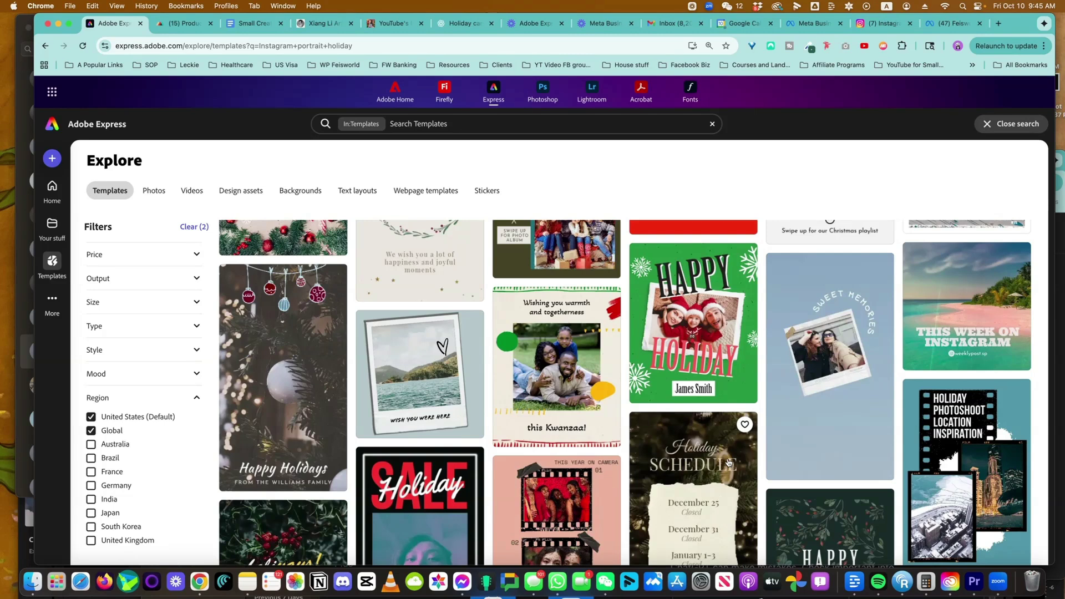
scroll(853, 425, "down", 10)
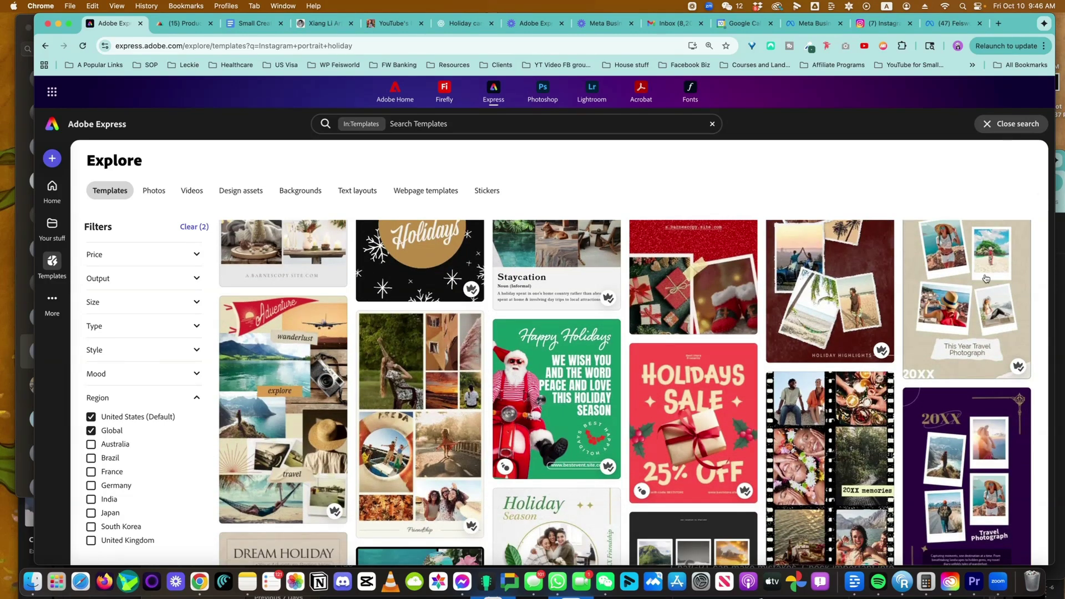
scroll(841, 465, "down", 2)
scroll(841, 465, "down", 3)
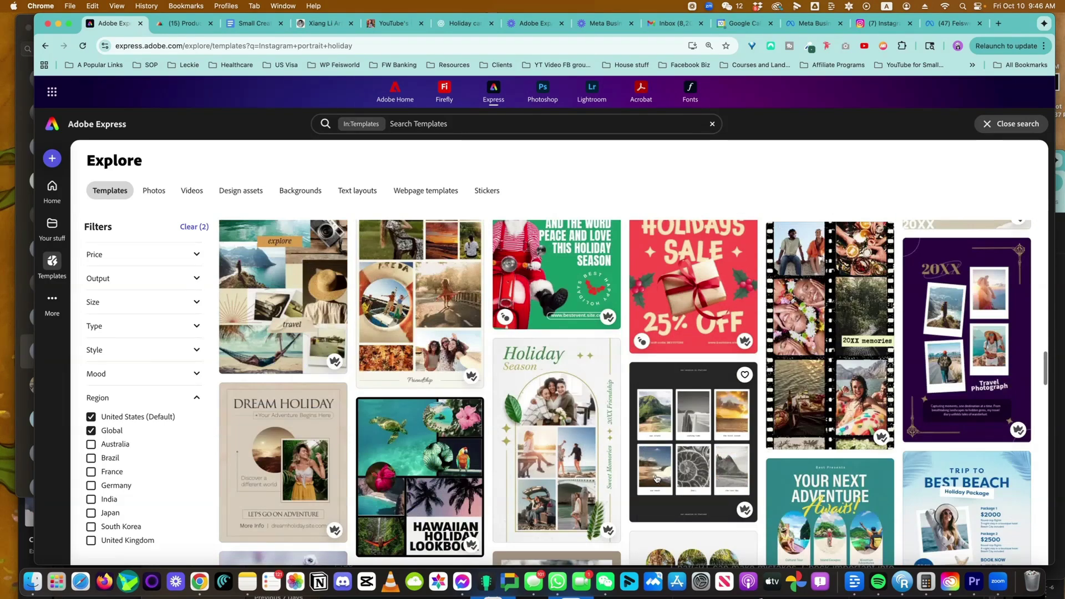
- Open the Green Happy Holidays Santa-on-scooter template for editing and preview its animation
scroll(552, 380, "up", 4)
left_click(552, 381)
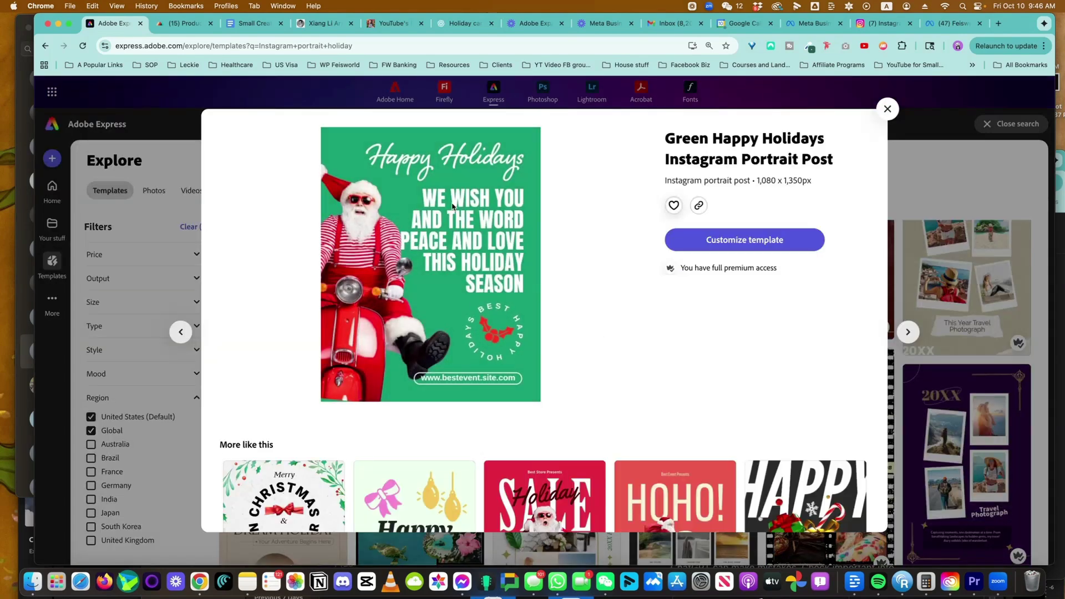
left_click(758, 234)
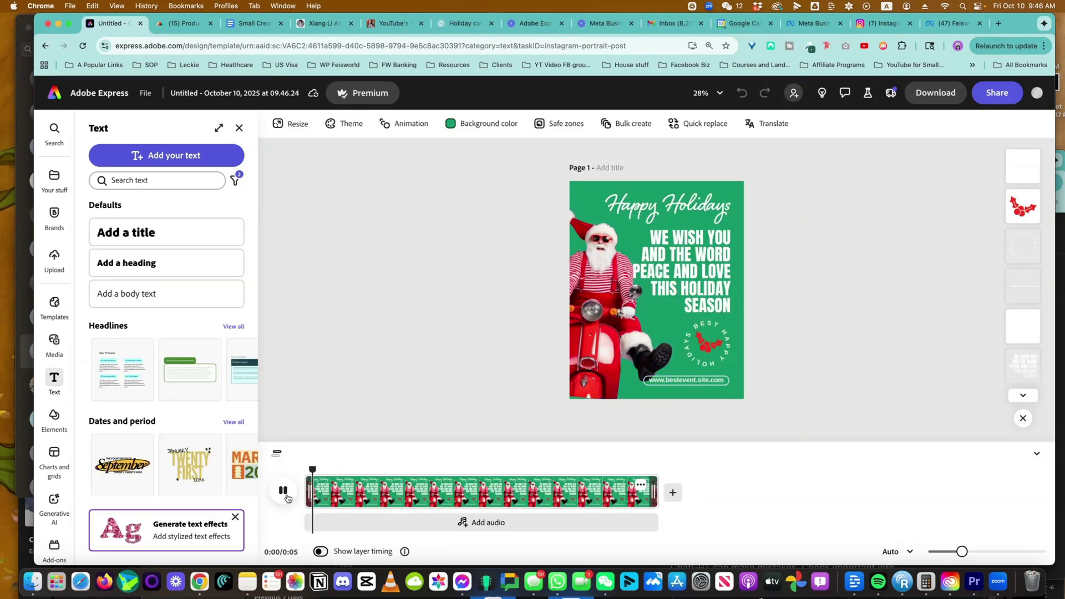
left_click(283, 492)
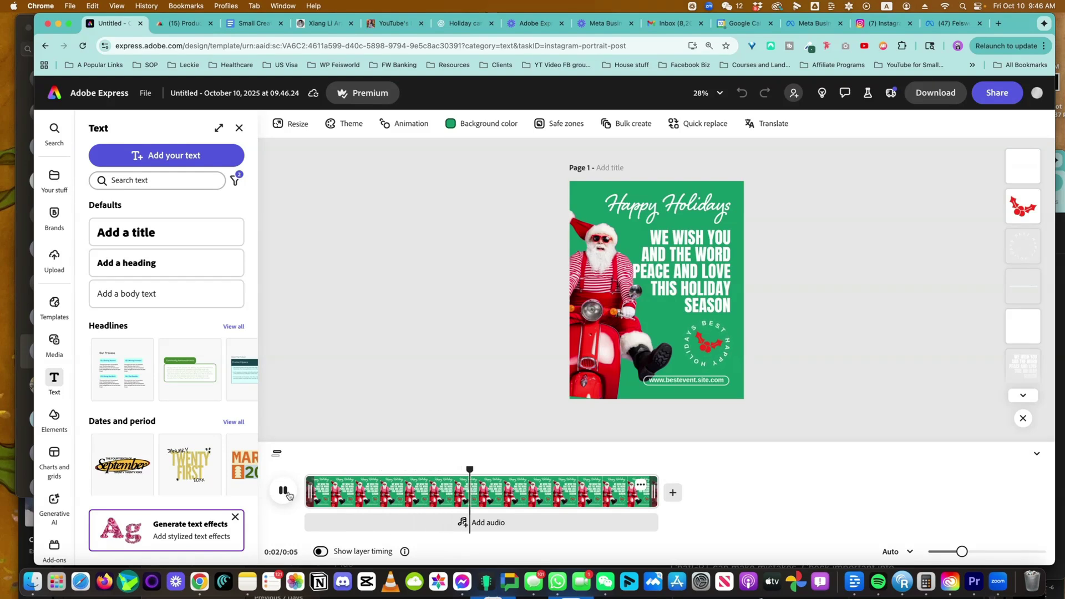
left_click(285, 493)
- Paste the store's web address over the template's placeholder URL text
left_click(700, 382)
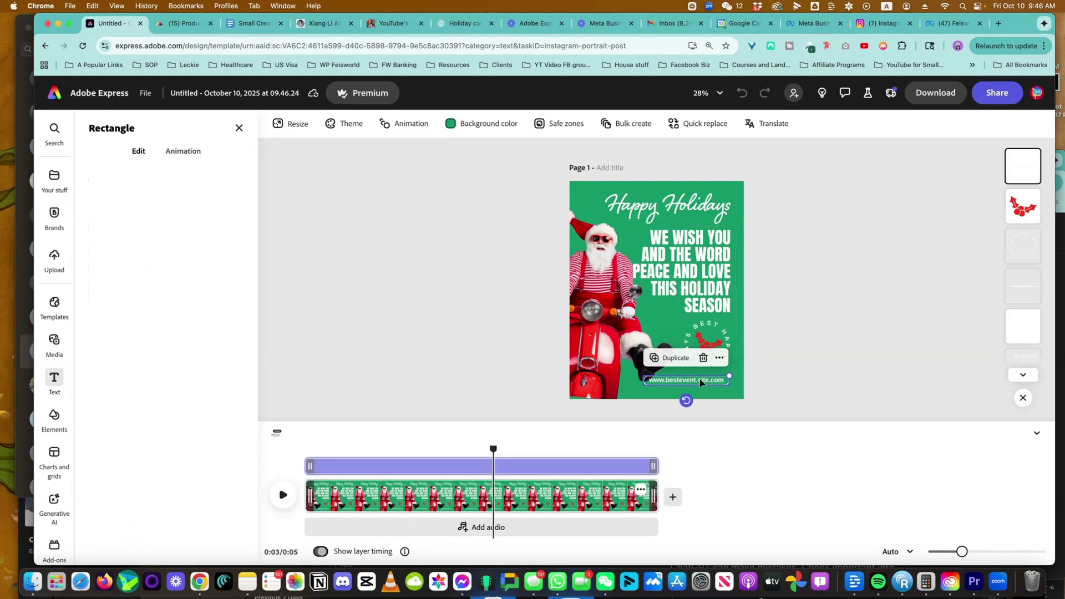
left_click(688, 362)
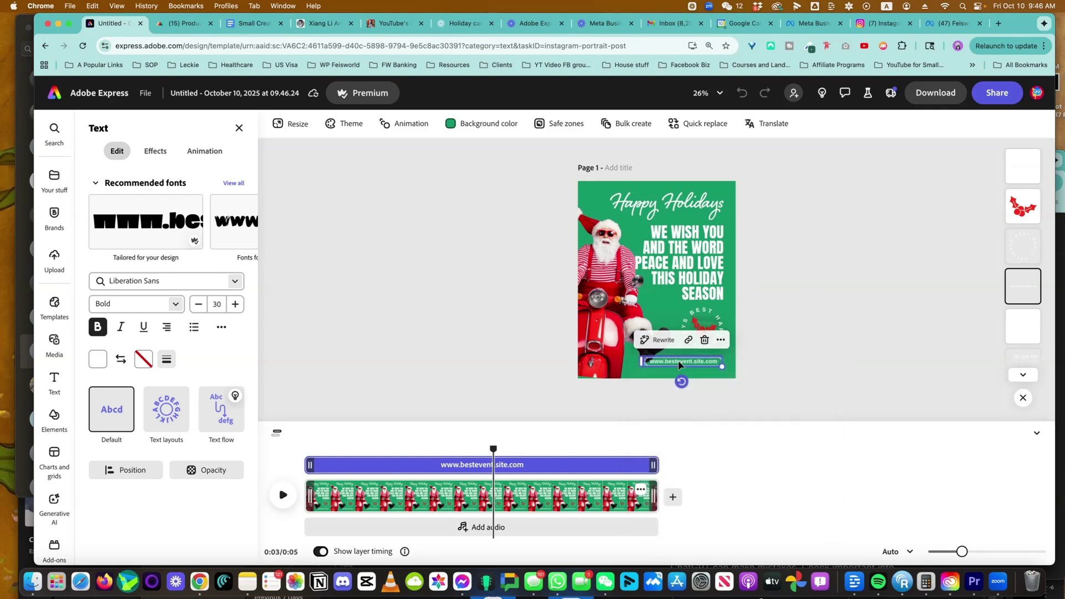
left_click(688, 361)
left_click(686, 362)
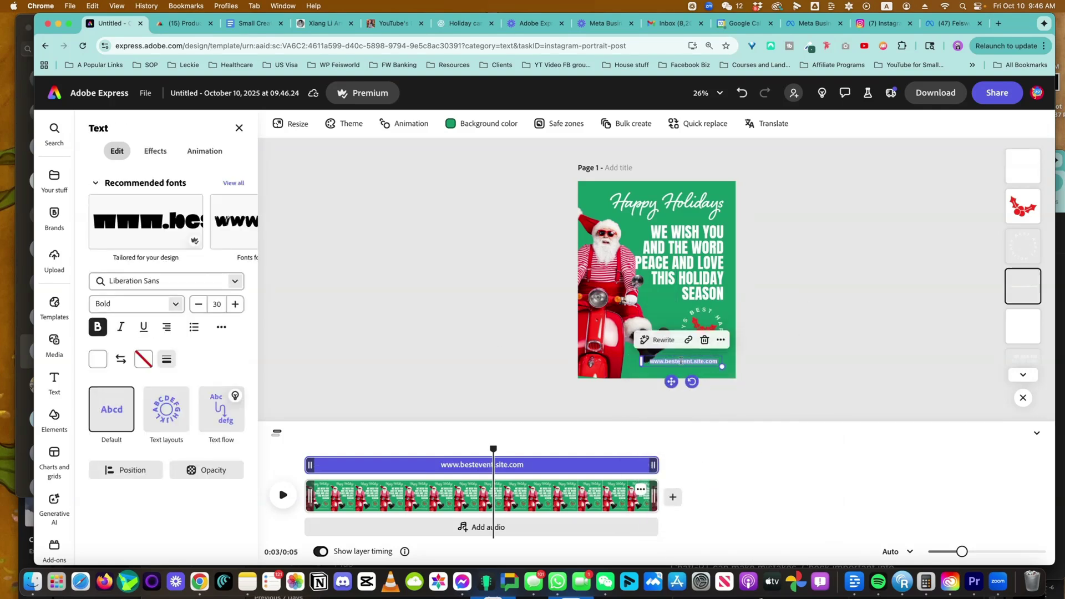
type("store.xiangliart.com")
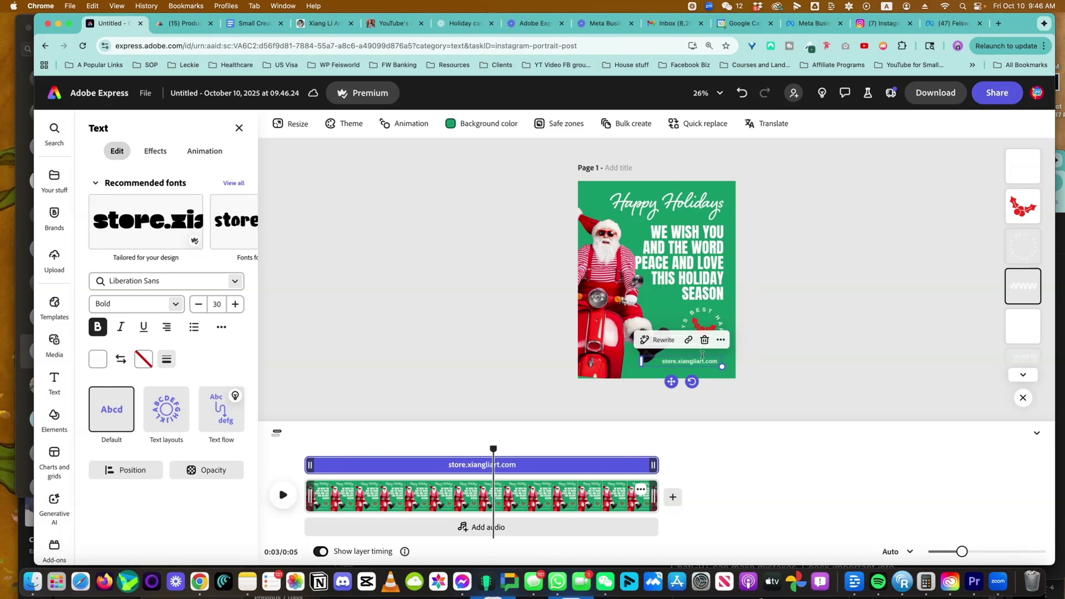
left_click(780, 307)
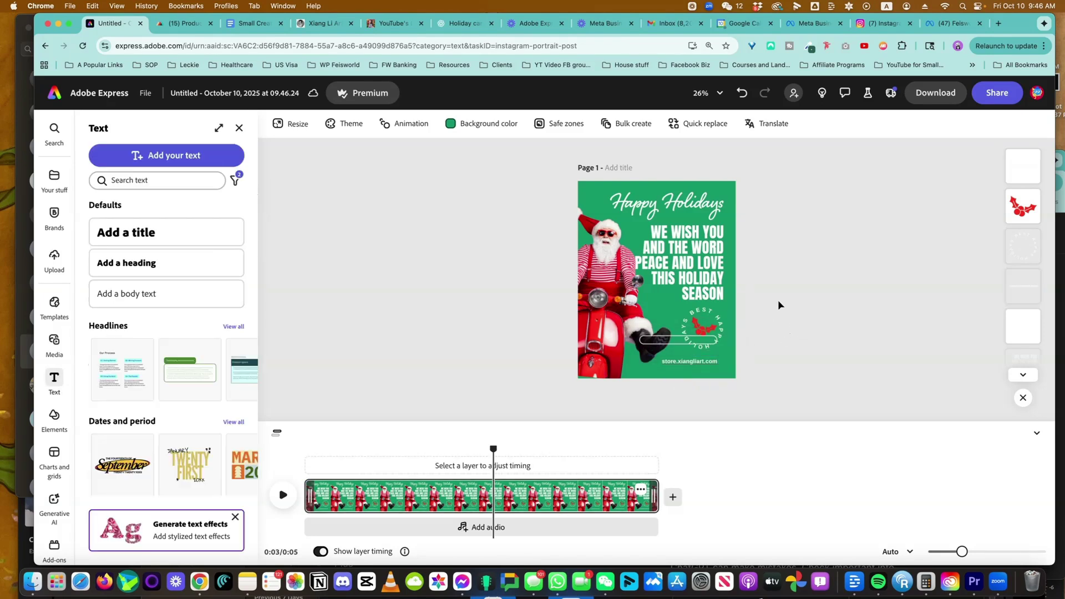
left_click(682, 362)
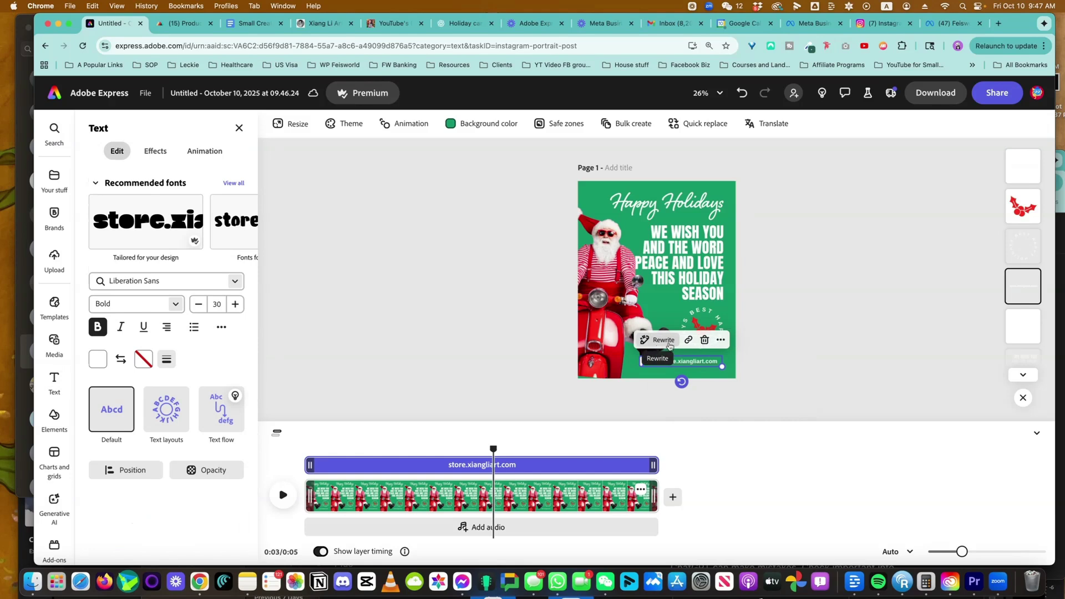
left_click(704, 340)
left_click(683, 361)
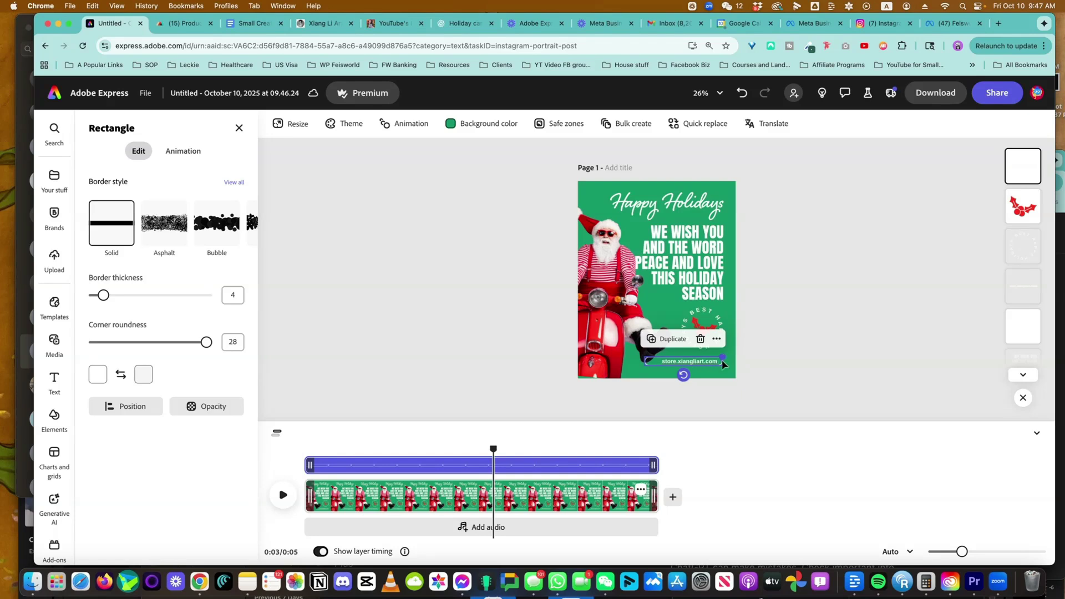
- Delete the tilted Santa image and recolour the design with a green brand-kit combination
left_click(615, 320)
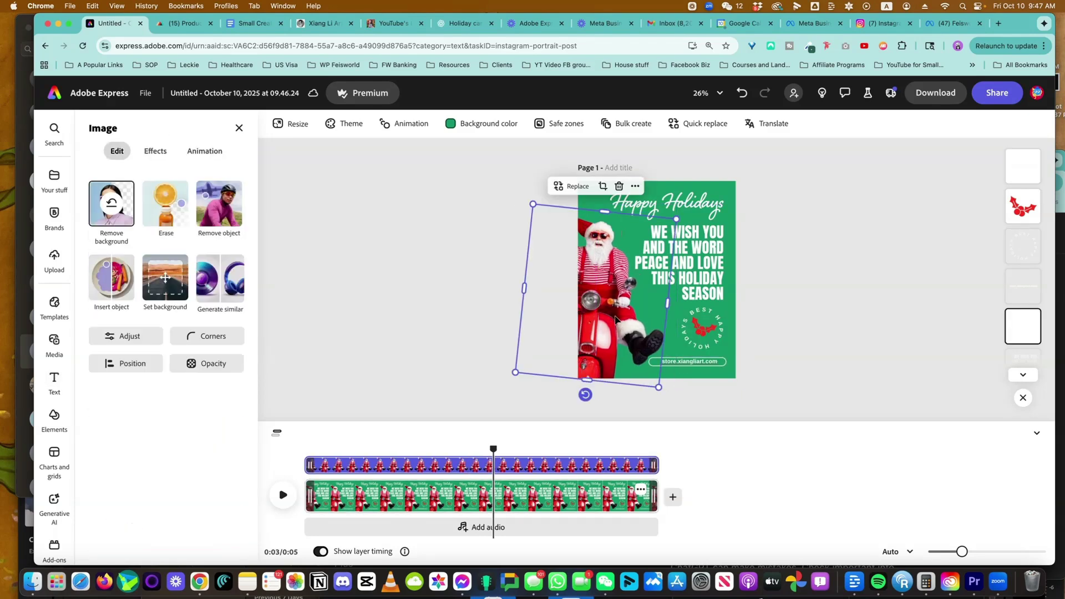
key("Delete")
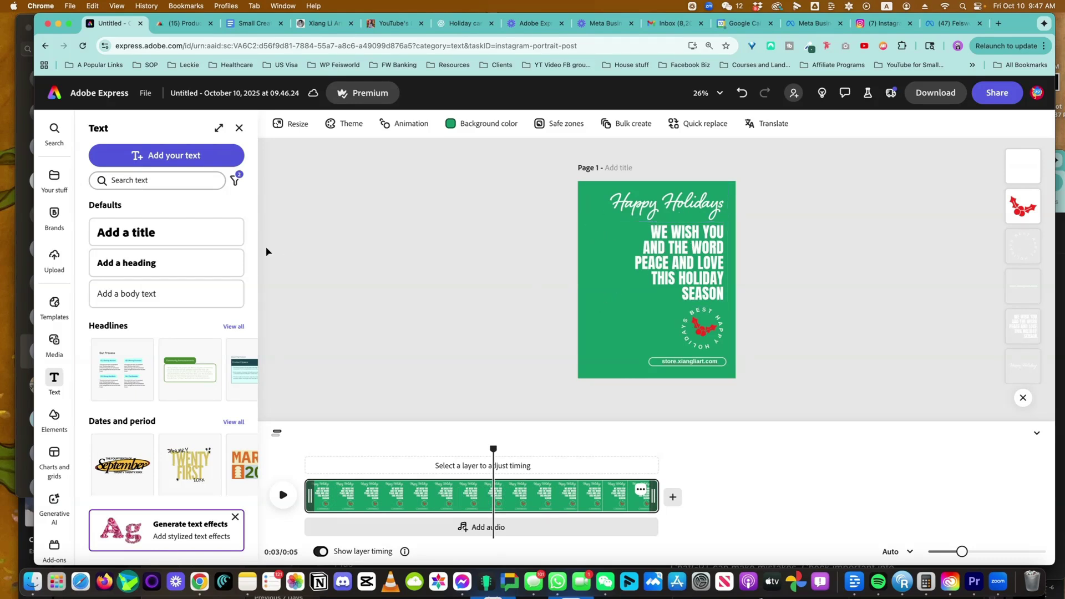
left_click(53, 214)
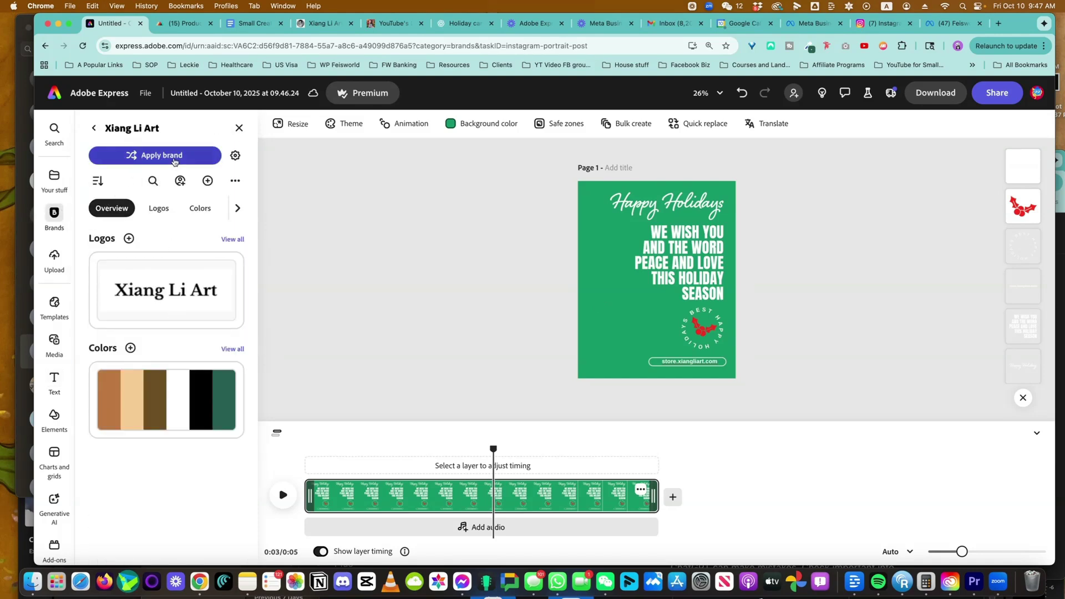
left_click(176, 156)
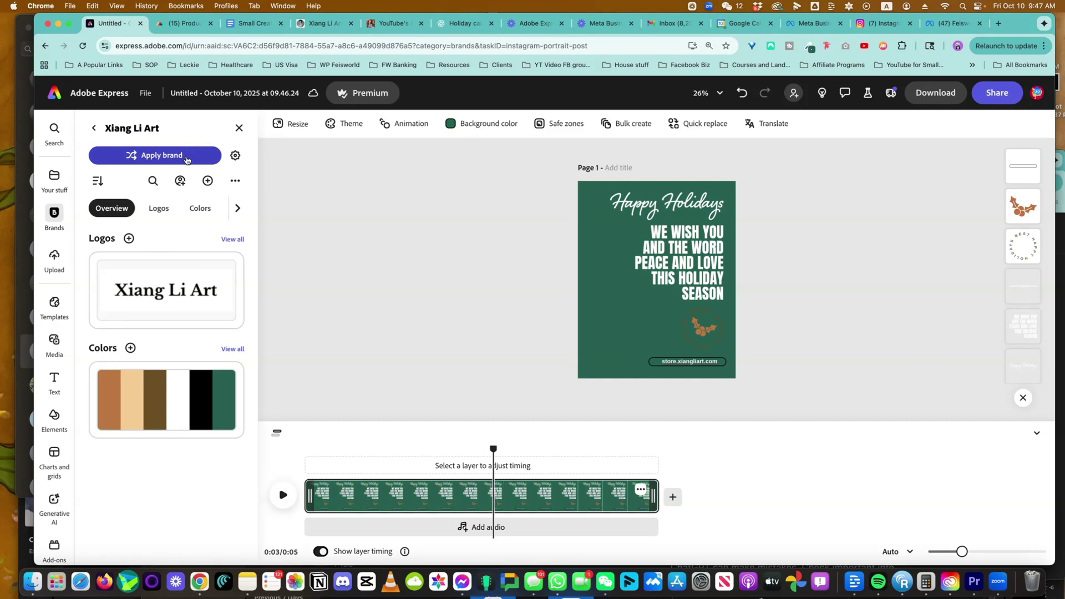
left_click(187, 160)
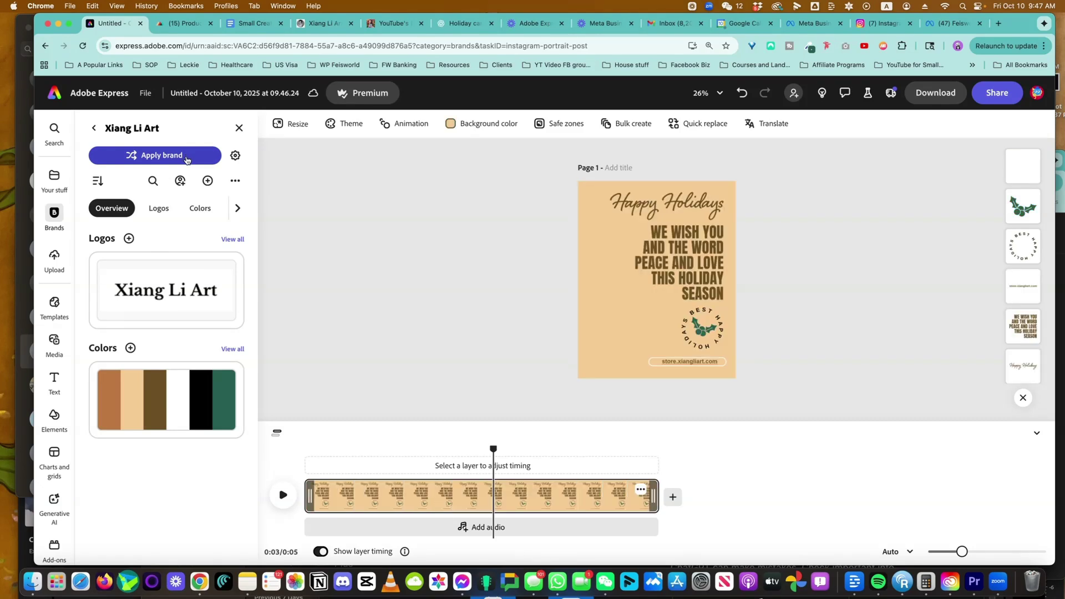
left_click(187, 159)
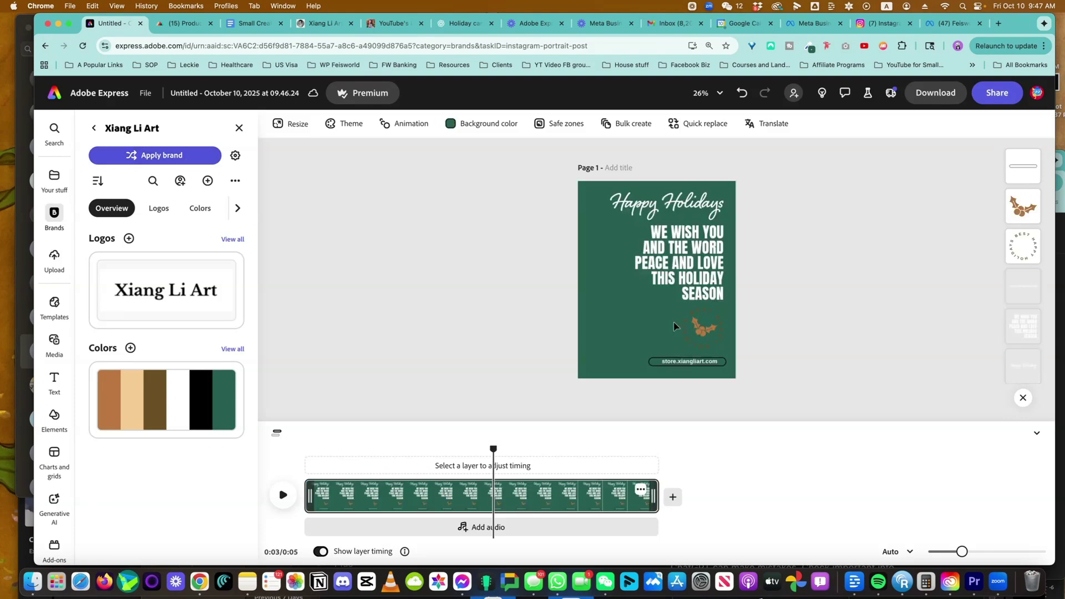
- Make the circular BEST HAPPY HOLIDAYS text beige #f5cc91
left_click(691, 317)
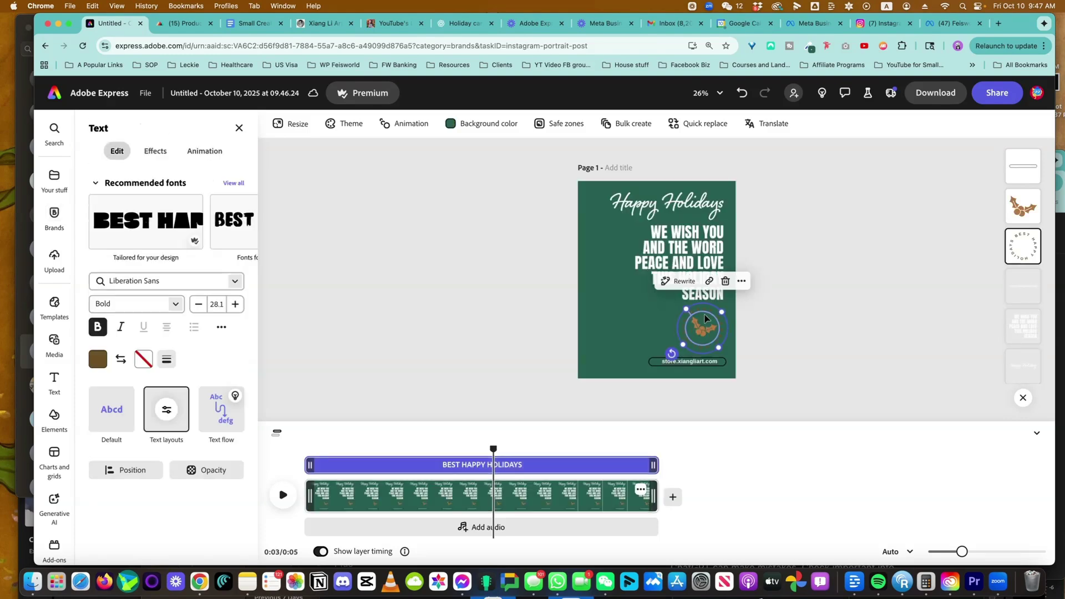
left_click(95, 361)
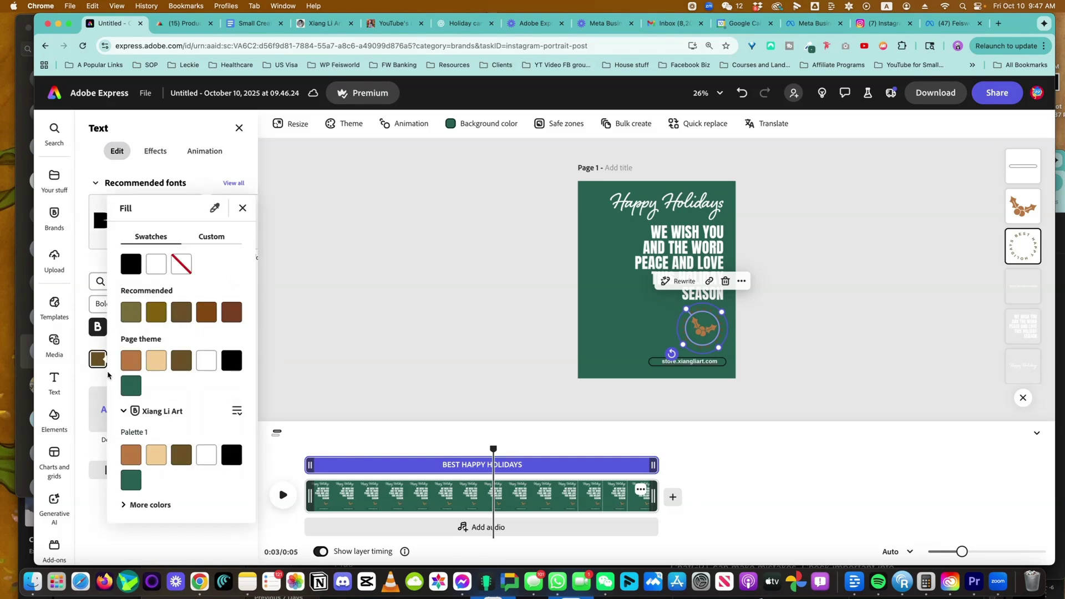
left_click(149, 360)
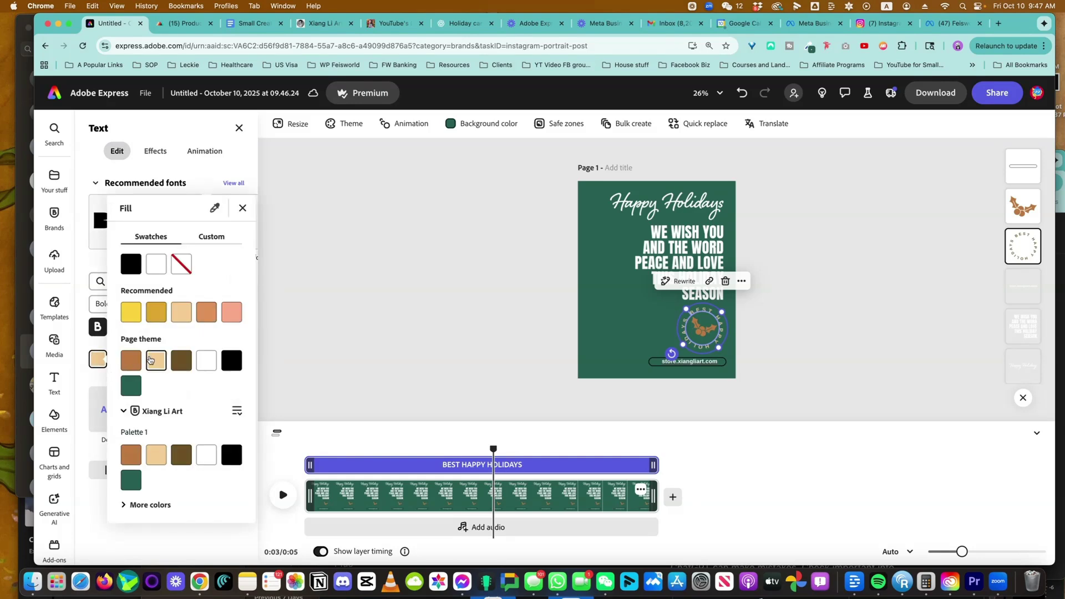
left_click(381, 312)
left_click(424, 300)
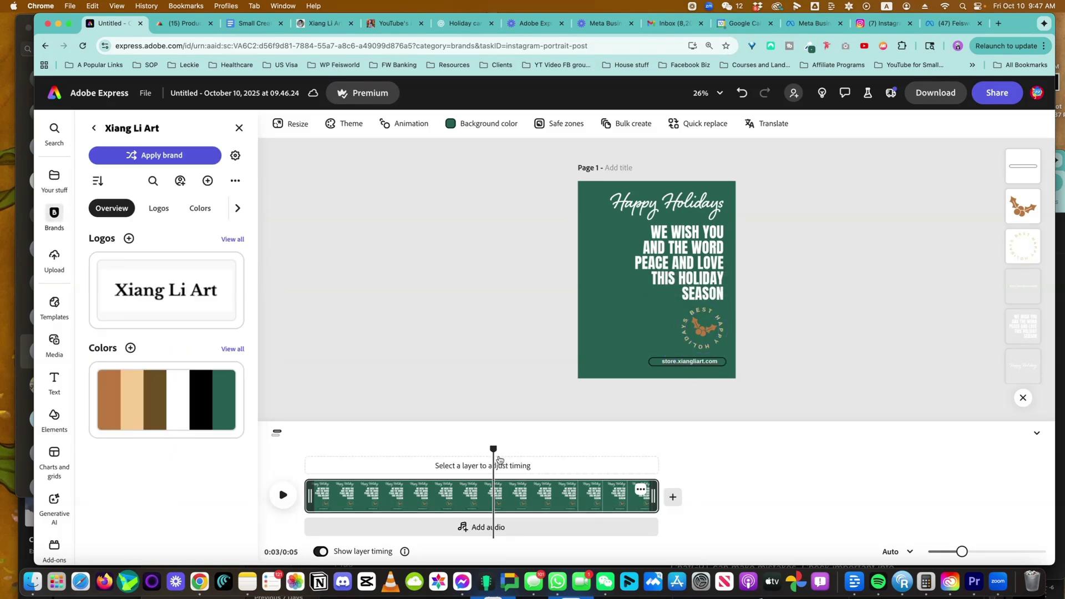
- Drag the crossbody-bag mockup PNG from Downloads > archive (4) onto the design page
key("super+Tab")
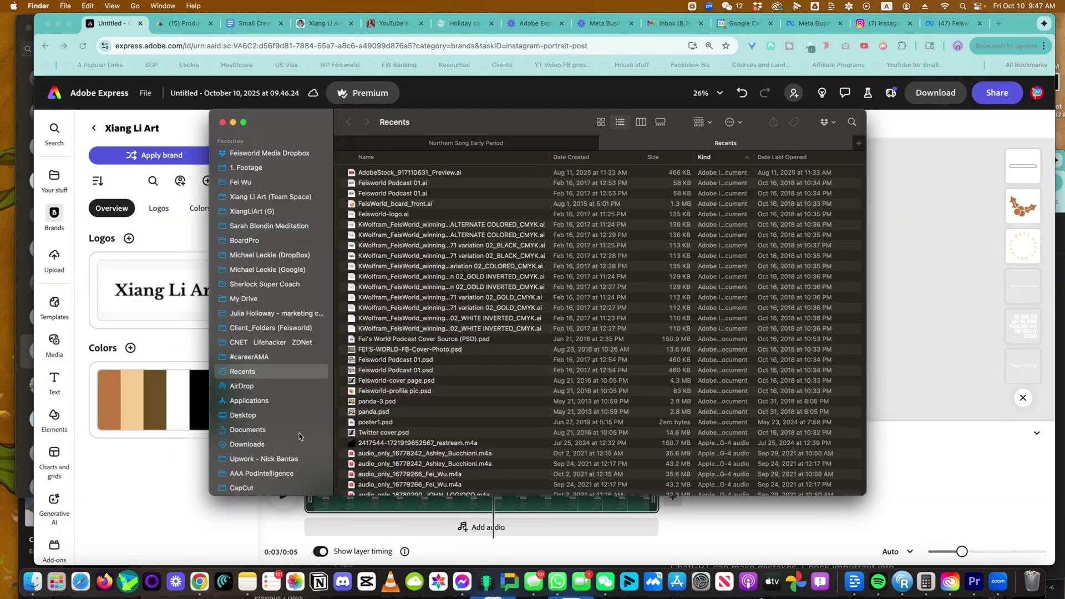
left_click(248, 445)
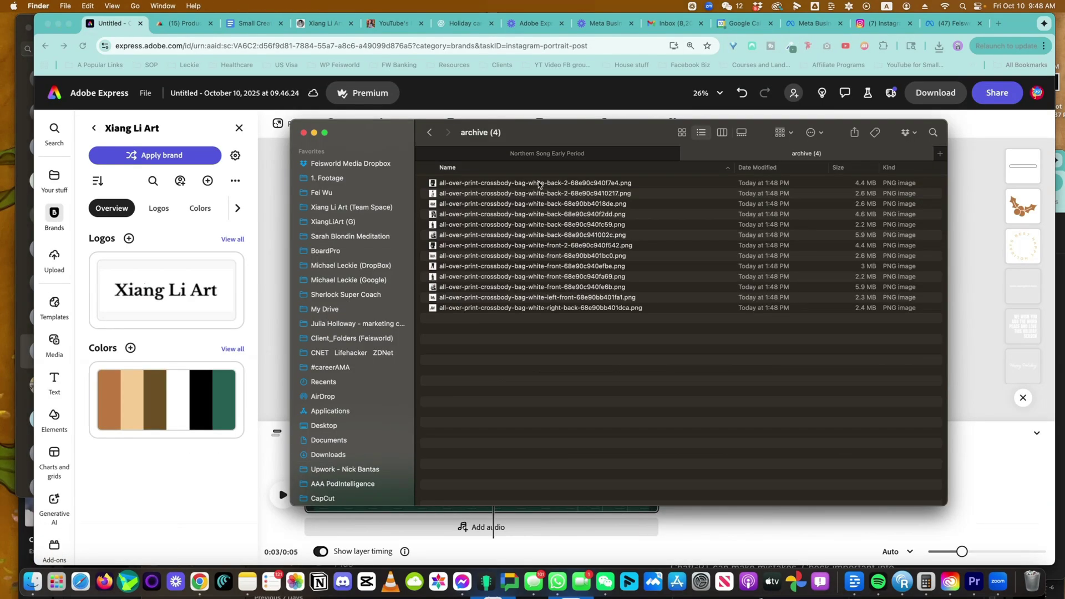
left_click(539, 183)
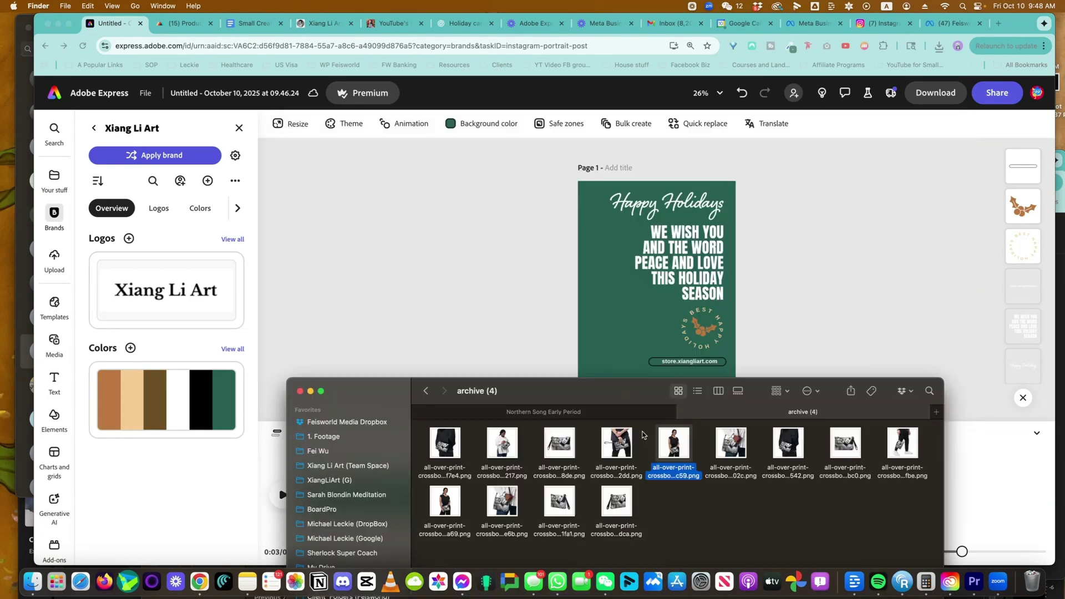
left_click_drag(645, 436, 608, 297)
- Select the woman-with-bag photo and preview the Smooth, Lift and Glow shadow effects
left_click(844, 298)
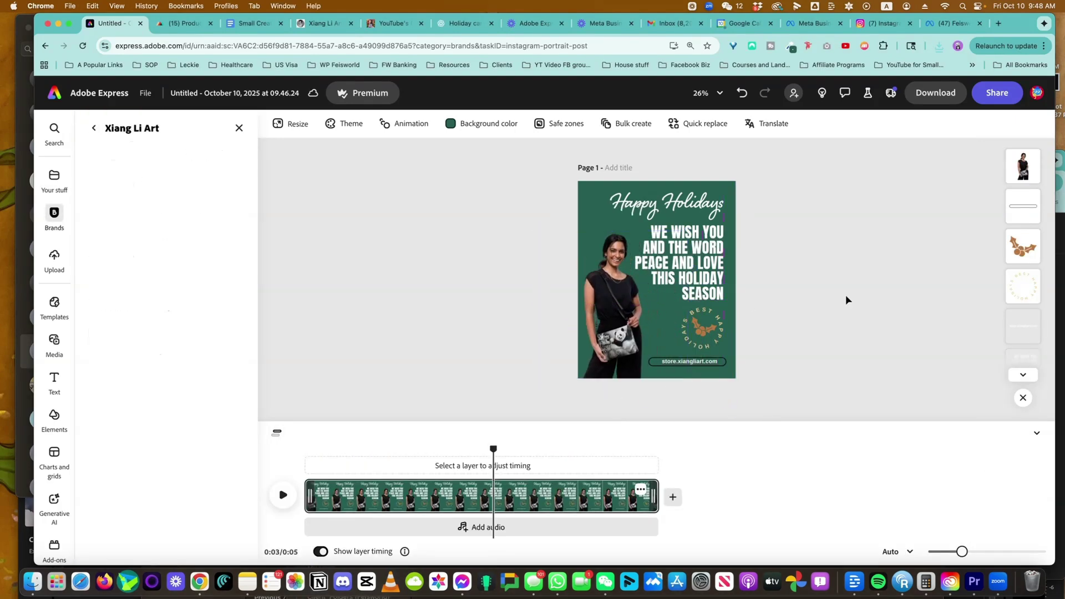
left_click(610, 286)
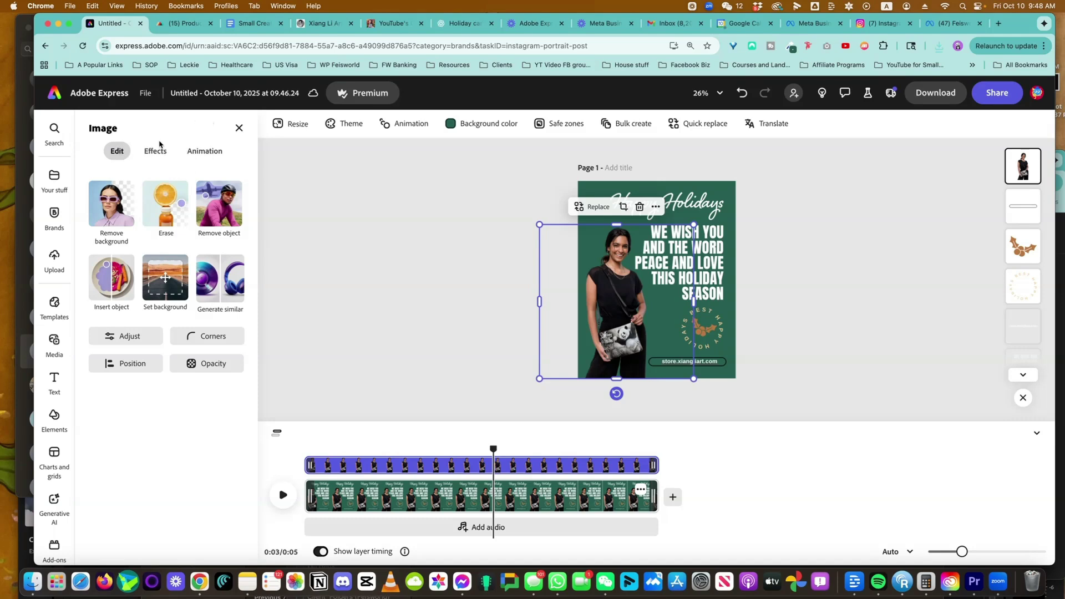
left_click(155, 150)
scroll(169, 425, "down", 2)
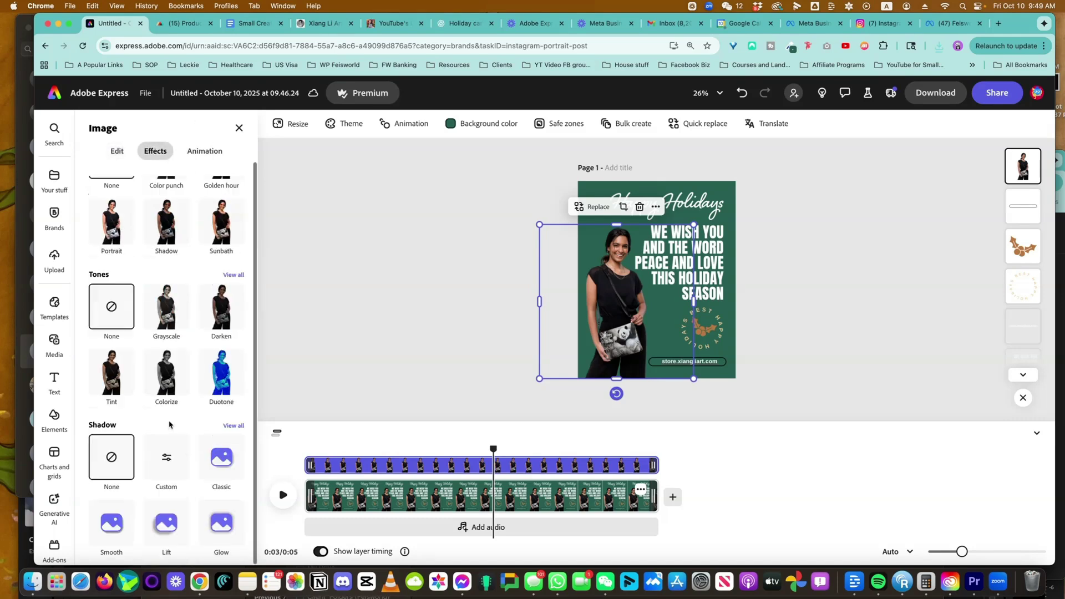
left_click(107, 535)
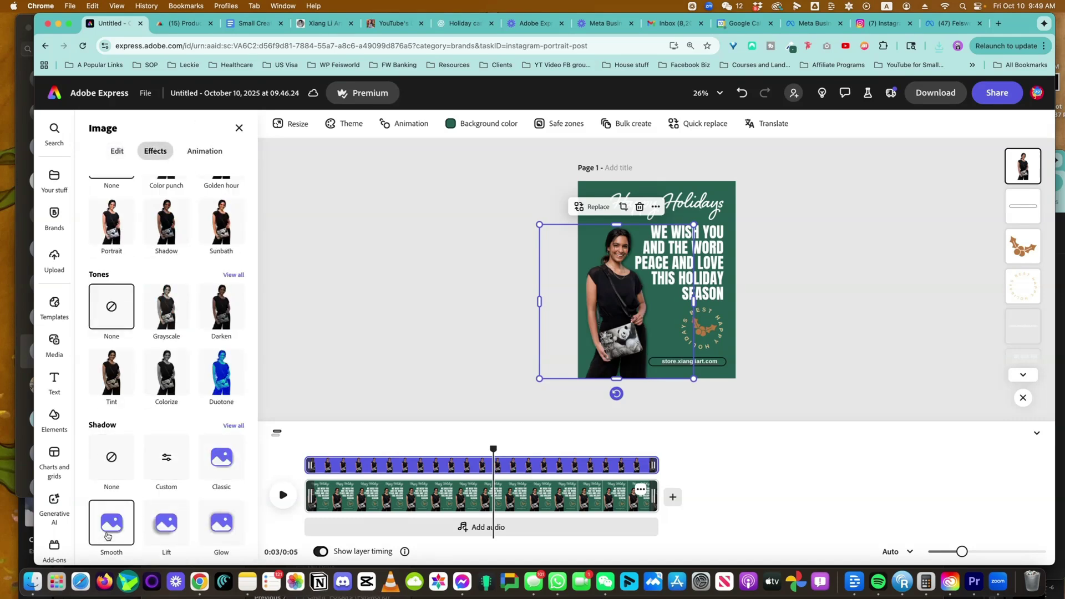
left_click(162, 530)
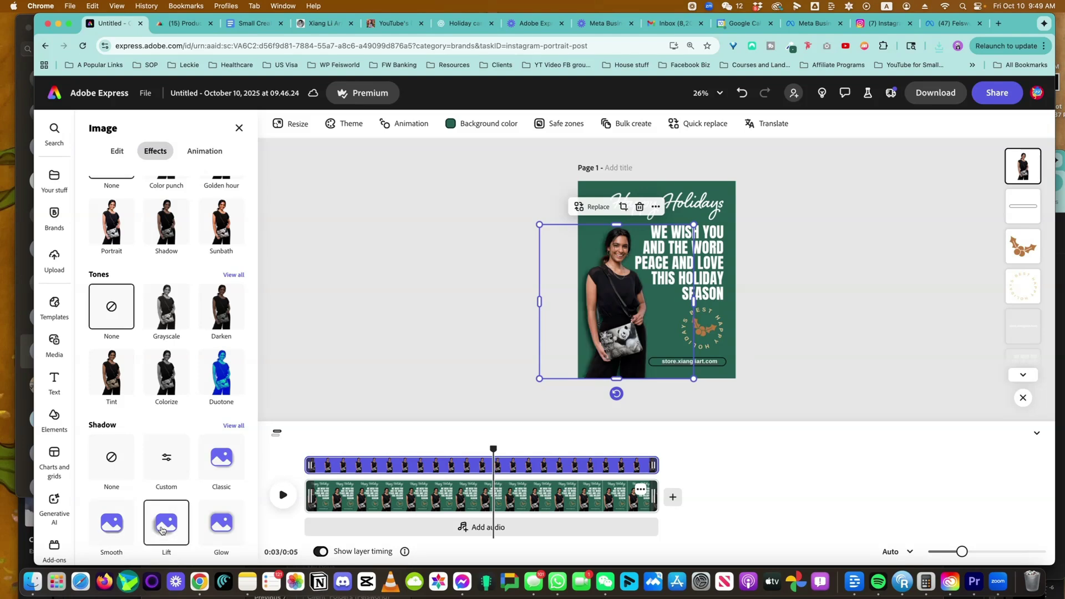
left_click(232, 526)
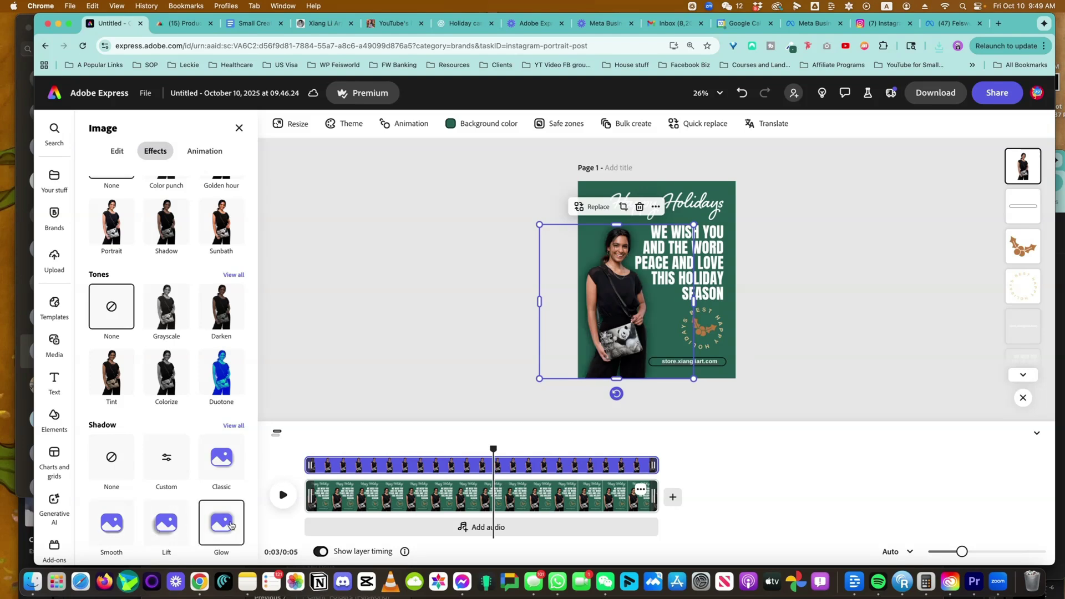
- Apply a Custom shadow to the photo with its colour set to white
left_click(166, 458)
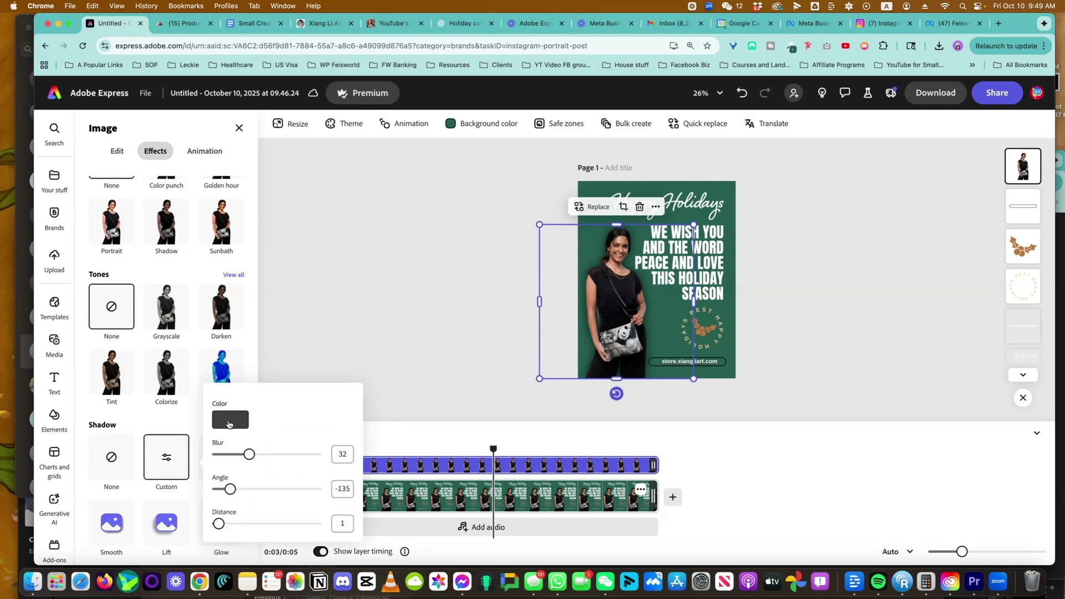
left_click(232, 425)
left_click(305, 398)
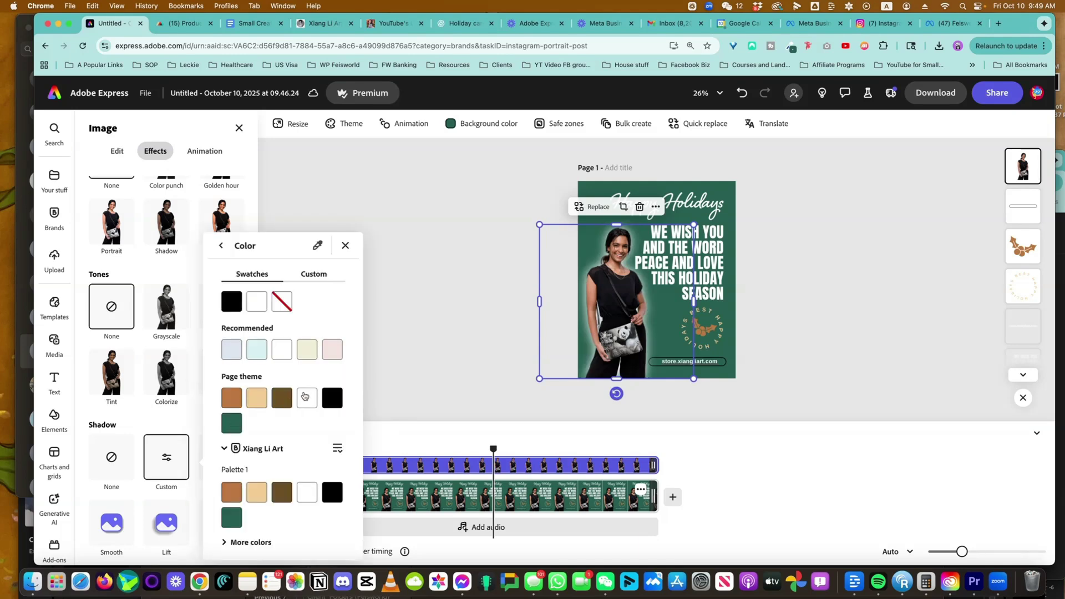
left_click(393, 190)
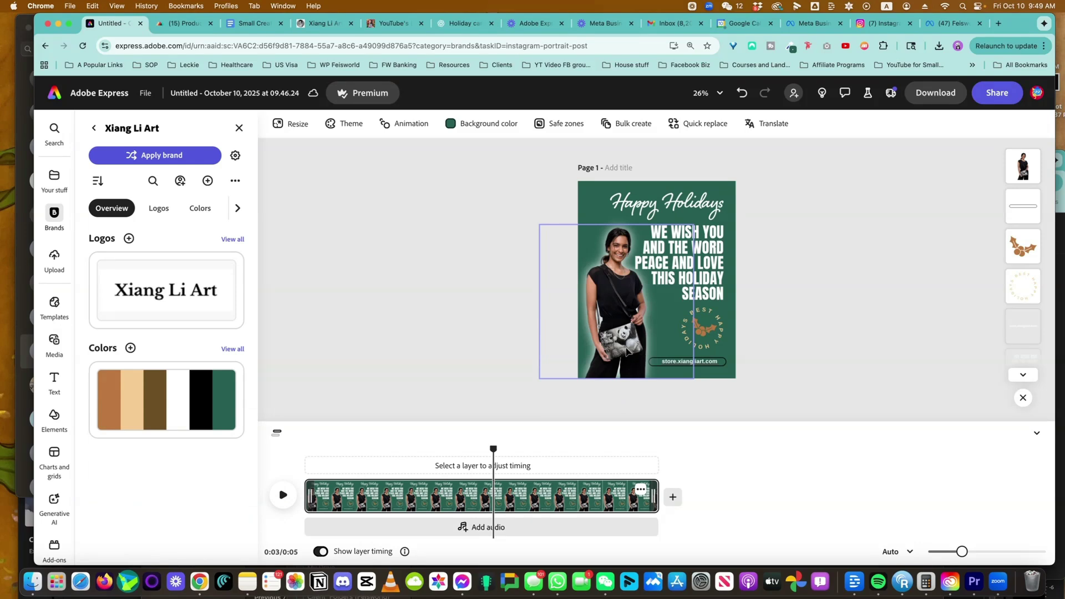
left_click(683, 261)
left_click(765, 242)
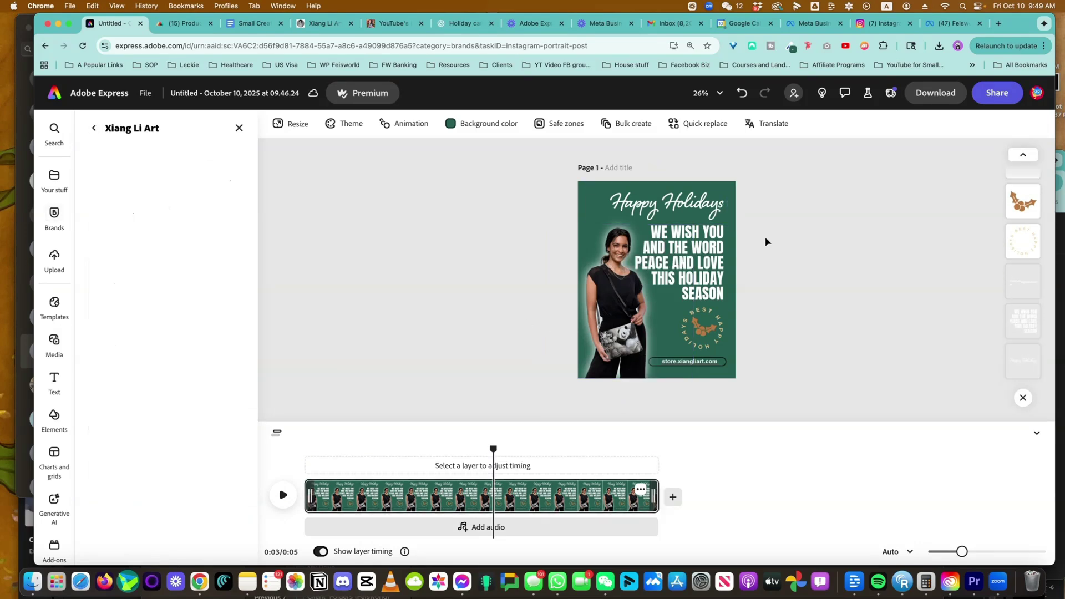
left_click(714, 260)
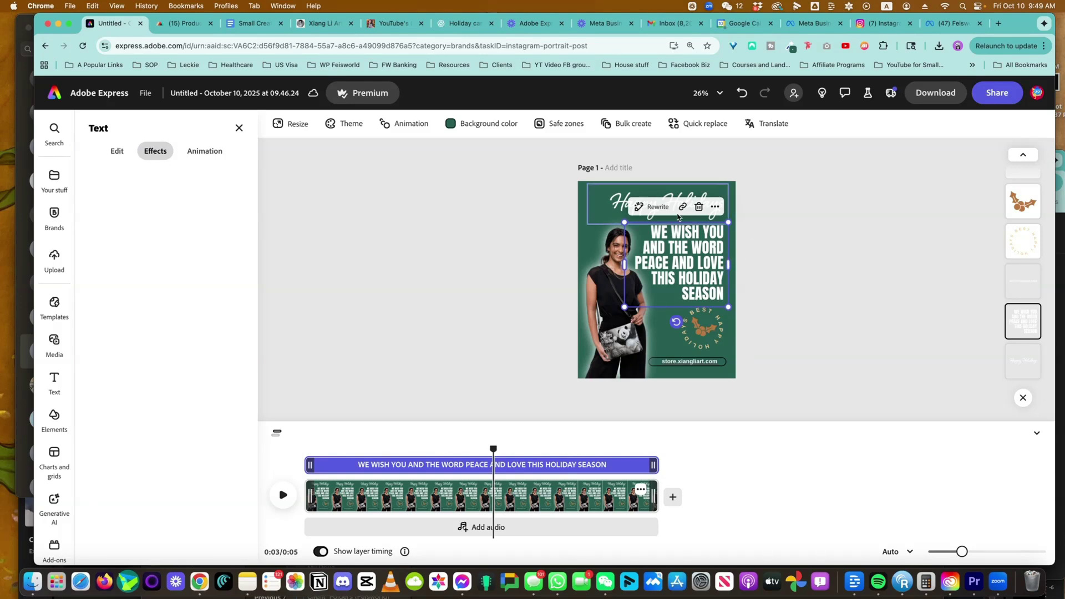
left_click(659, 207)
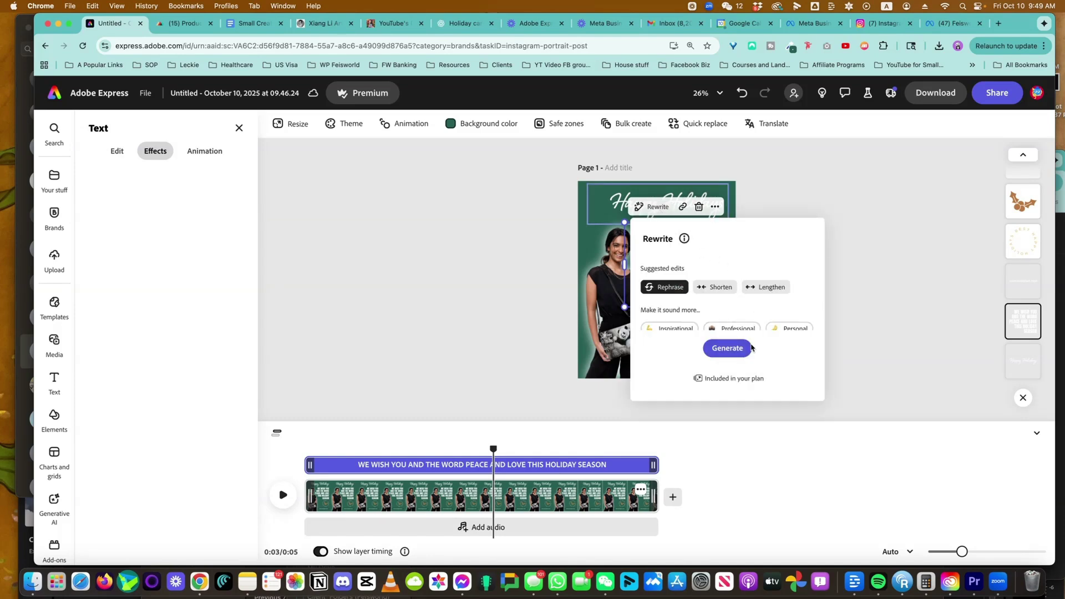
scroll(725, 306, "down", 2)
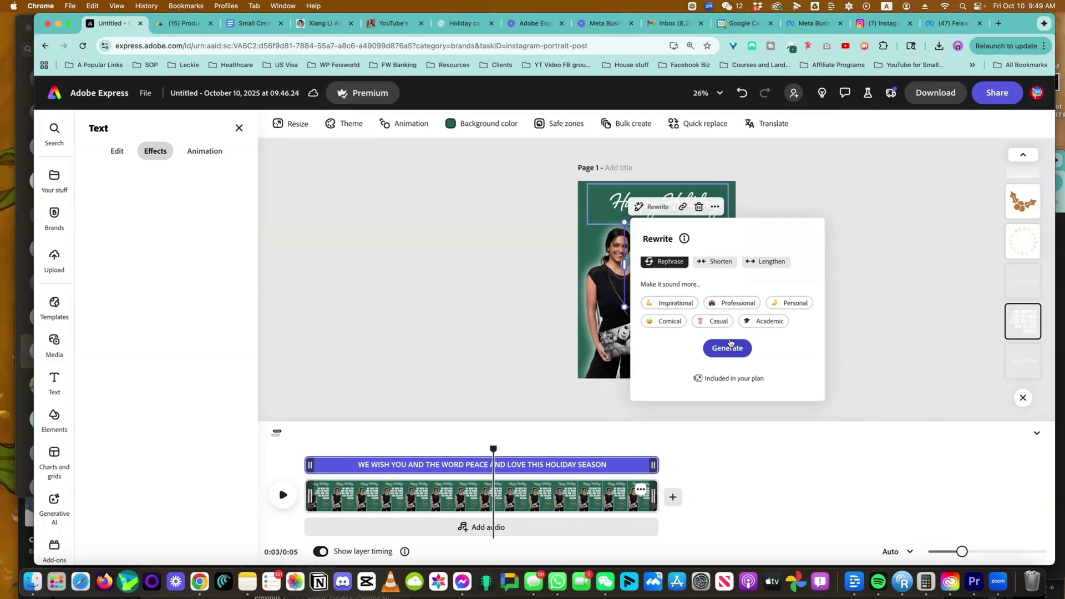
scroll(727, 309, "up", 1)
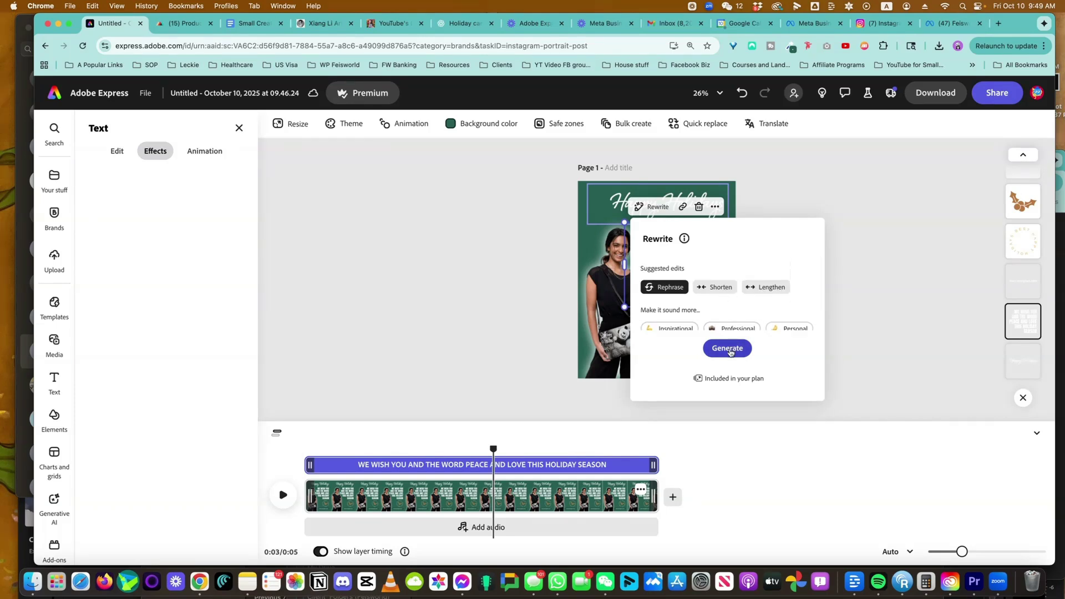
left_click(727, 348)
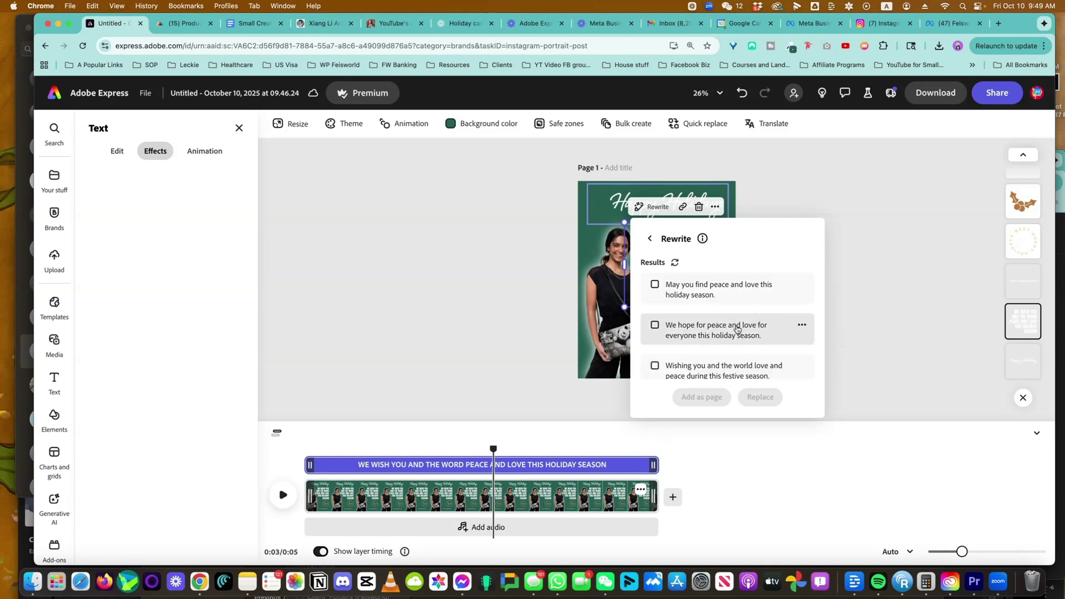
scroll(741, 332, "down", 1)
left_click(782, 246)
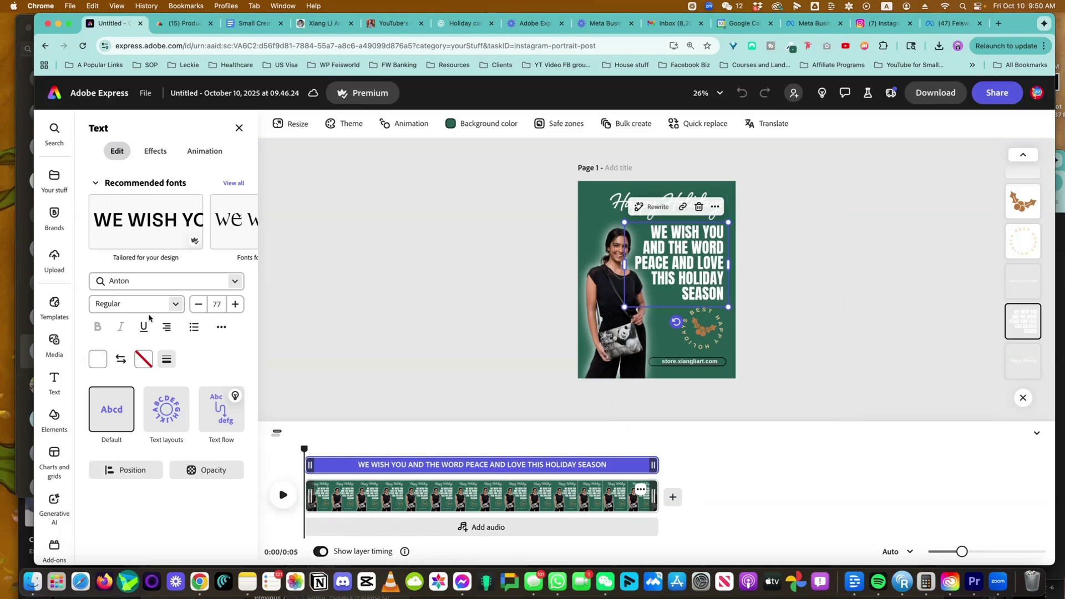
- Add a new text box filled with the pasted gift caption
left_click(54, 382)
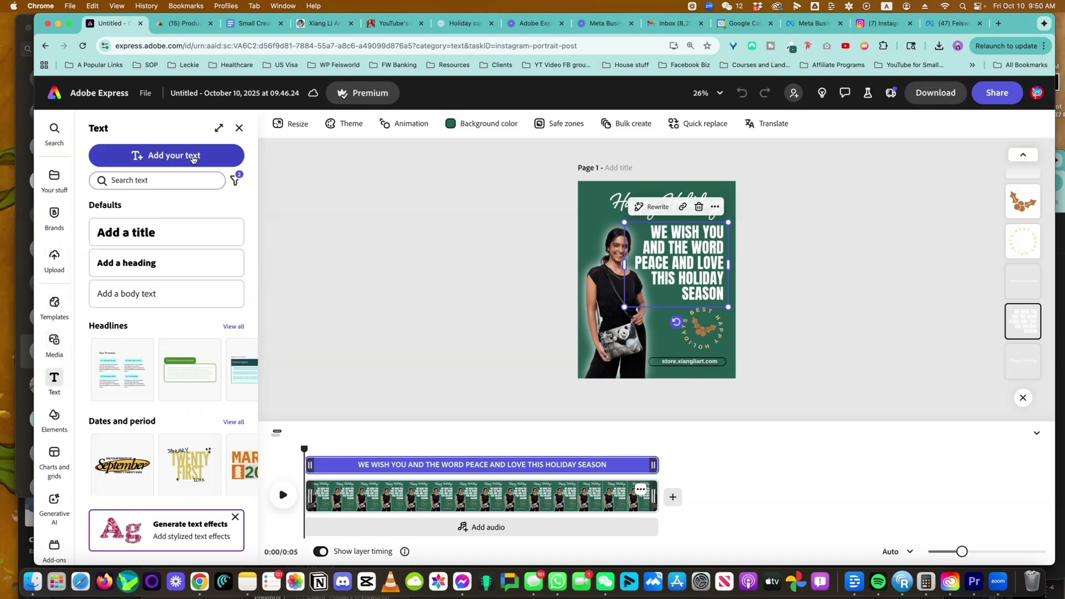
left_click(151, 161)
type("Give the gift of wearable art by traditional artist this holiday season")
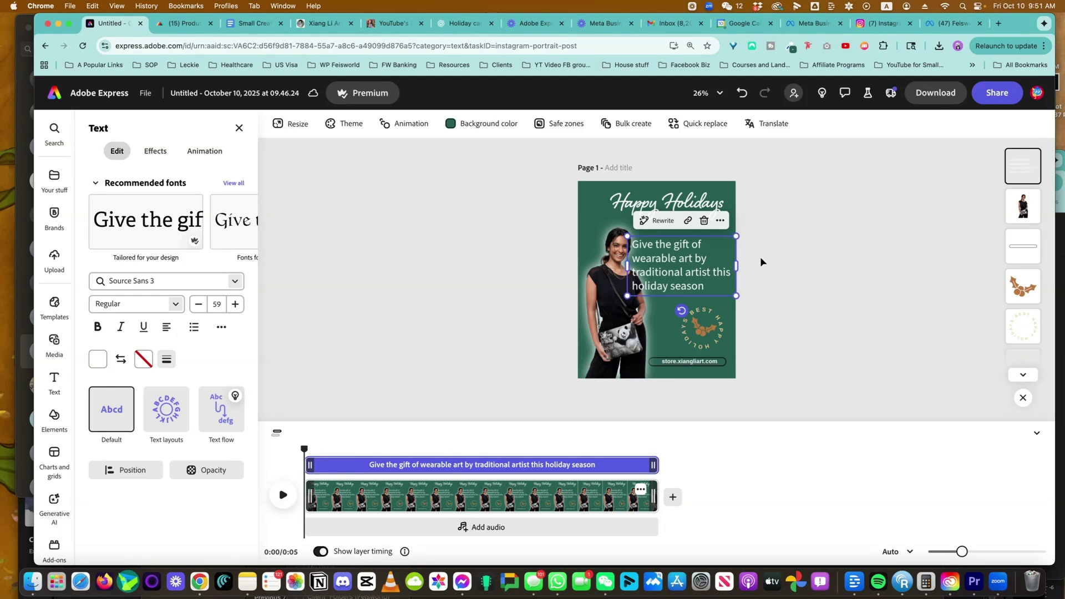
- Rewrite the caption with AI in a Personal tone and use the local-artisans suggestion
double_click(715, 255)
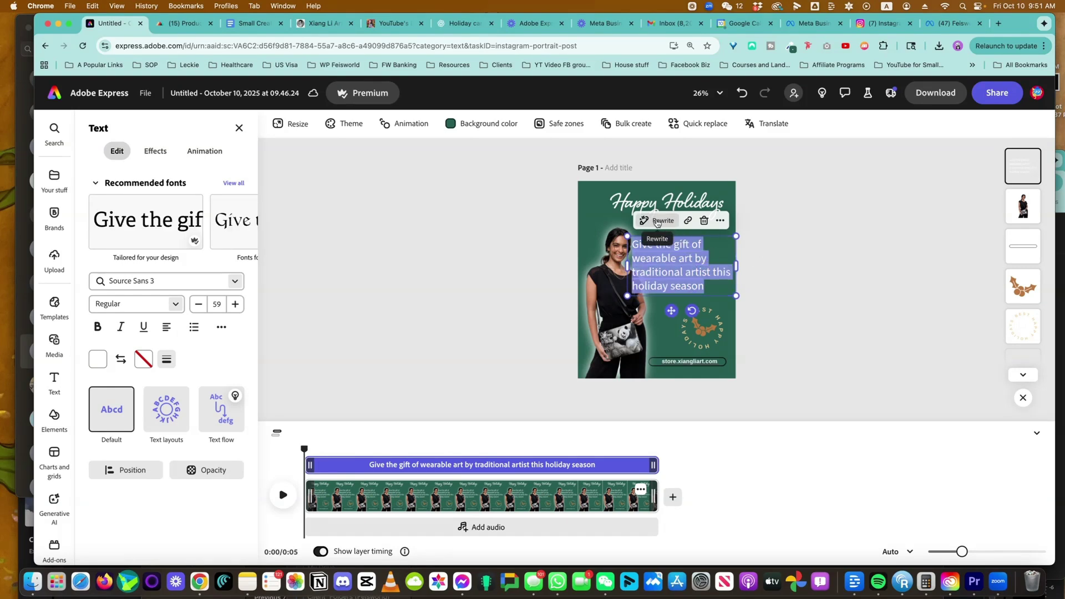
left_click(661, 220)
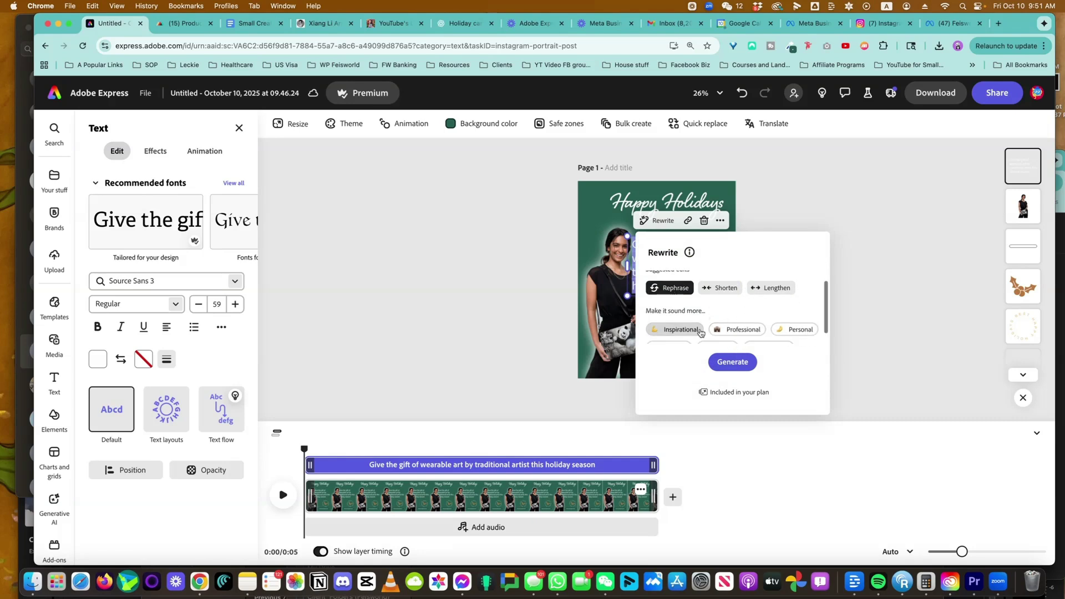
scroll(693, 319, "down", 1)
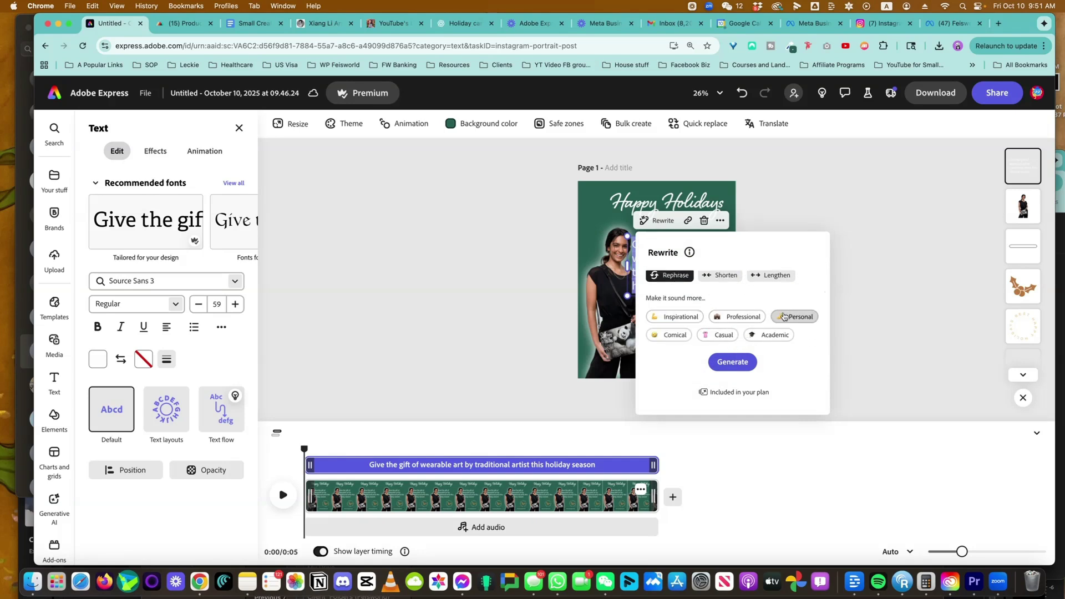
left_click(795, 317)
left_click(743, 365)
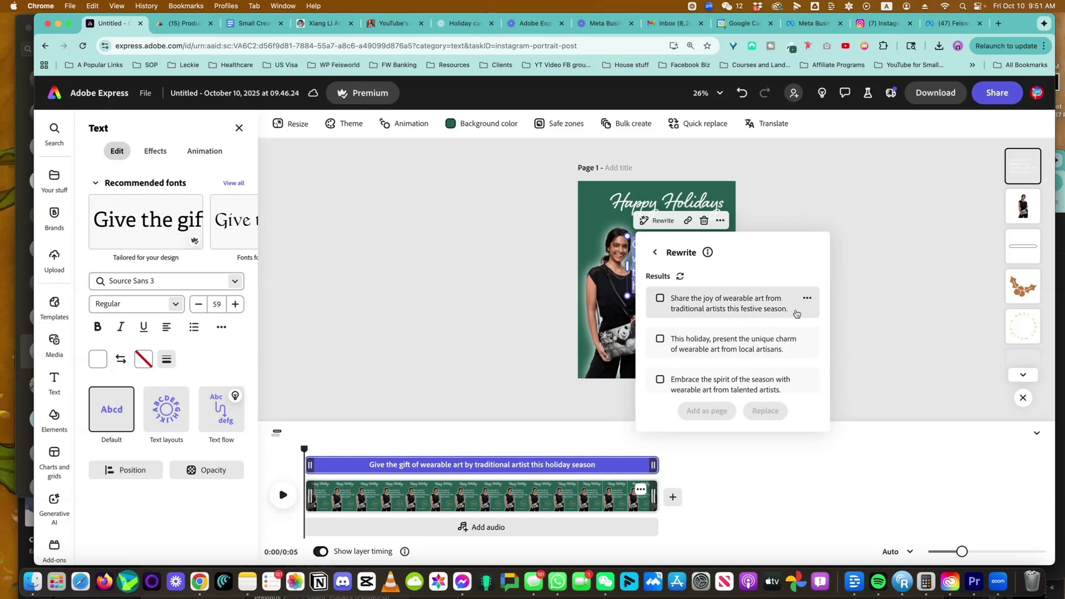
left_click(807, 344)
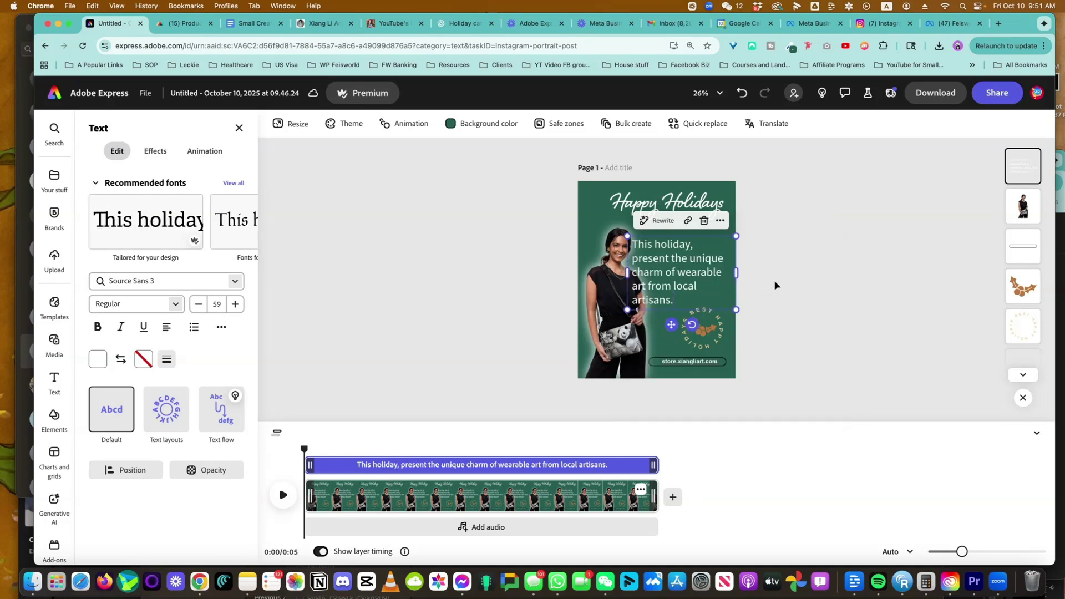
- Narrow the tagline box, replace 'present' with 'share' and add 'with love' after 'created'
left_click_drag(638, 271, 651, 266)
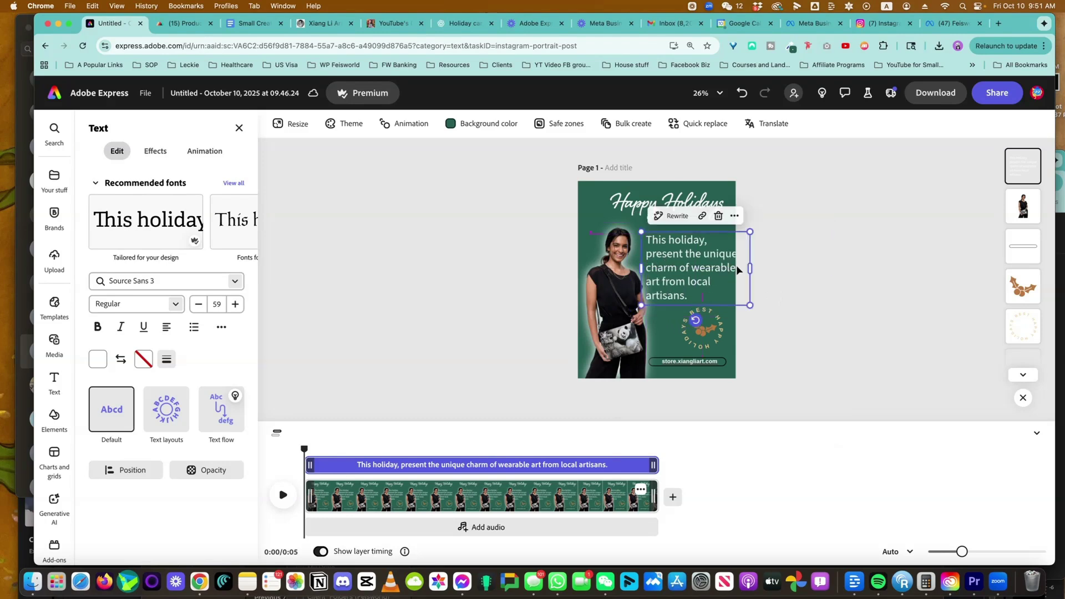
left_click_drag(751, 266, 726, 266)
left_click(761, 266)
left_click(681, 271)
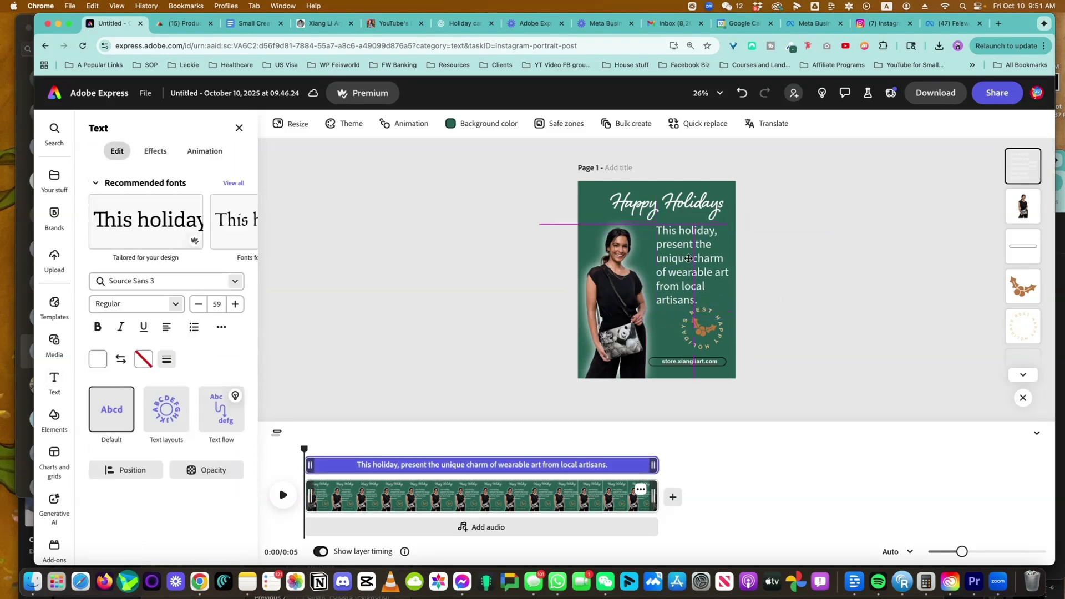
double_click(677, 247)
type("share")
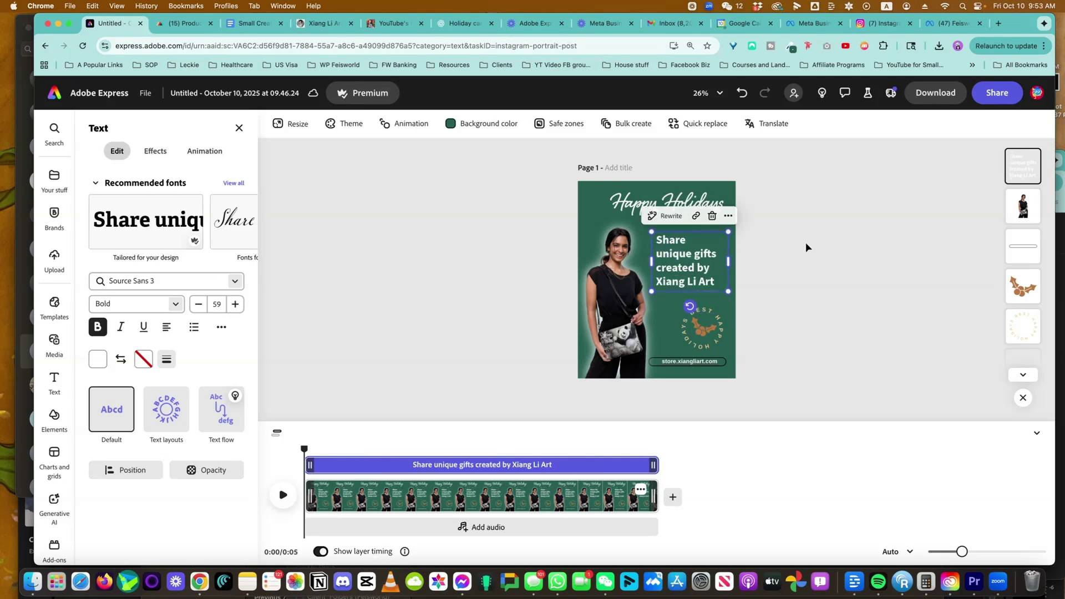
left_click(694, 269)
type("with love")
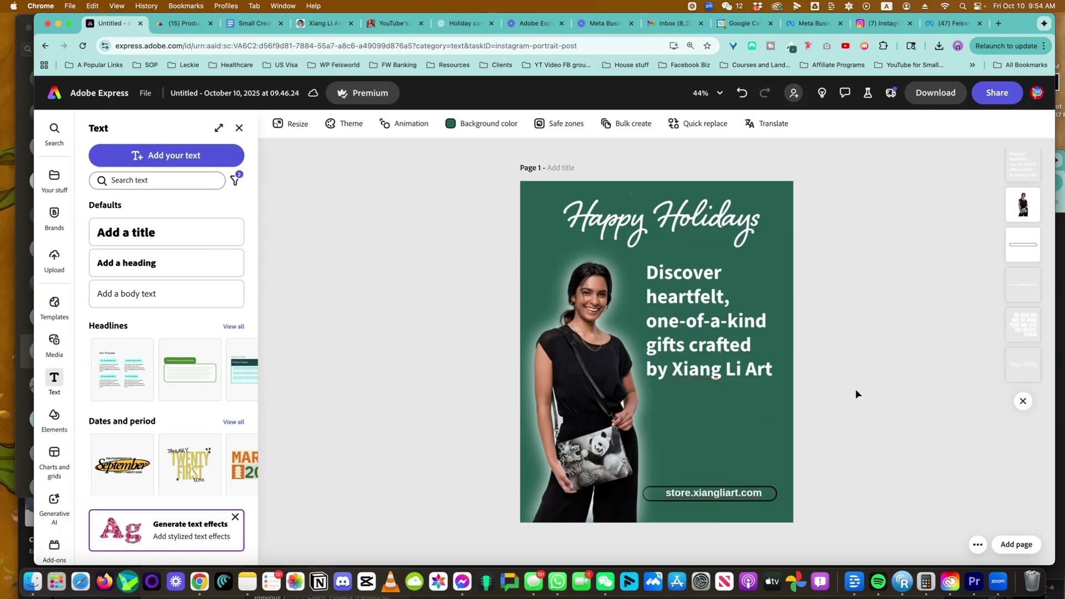
- Drag a panda clutch PNG from the Finder folder onto the slide's lower right, above the store link
left_click(33, 580)
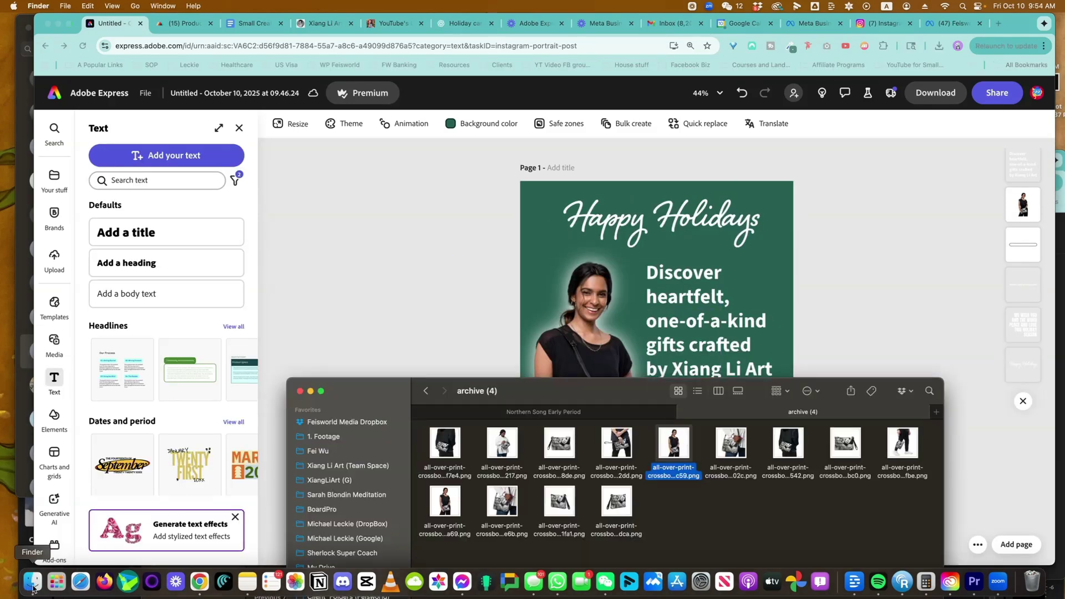
left_click_drag(621, 390, 230, 102)
left_click_drag(456, 155, 721, 427)
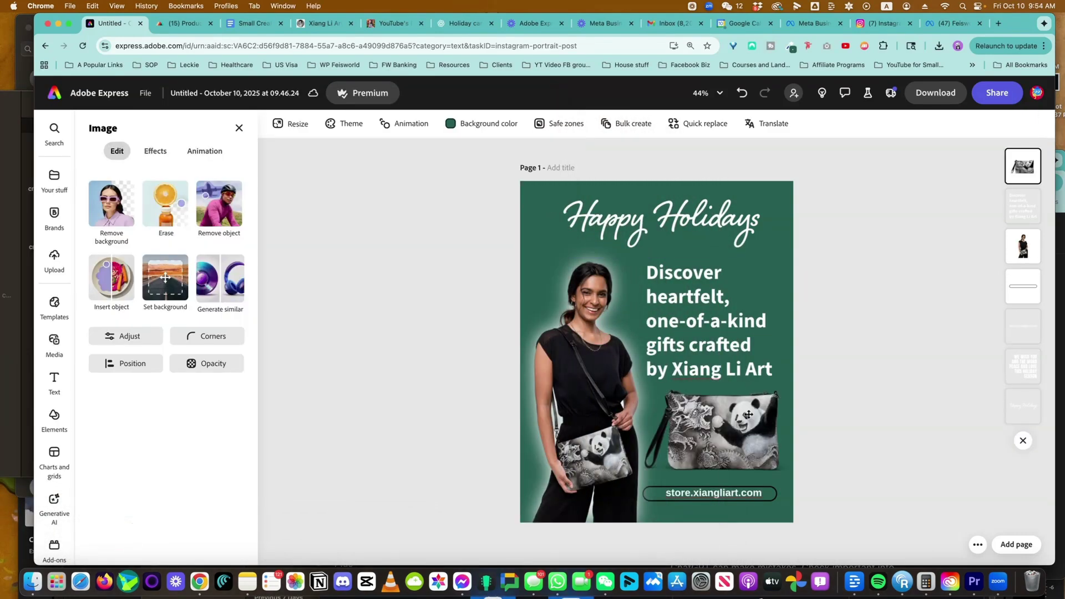
left_click(883, 383)
left_click(759, 420)
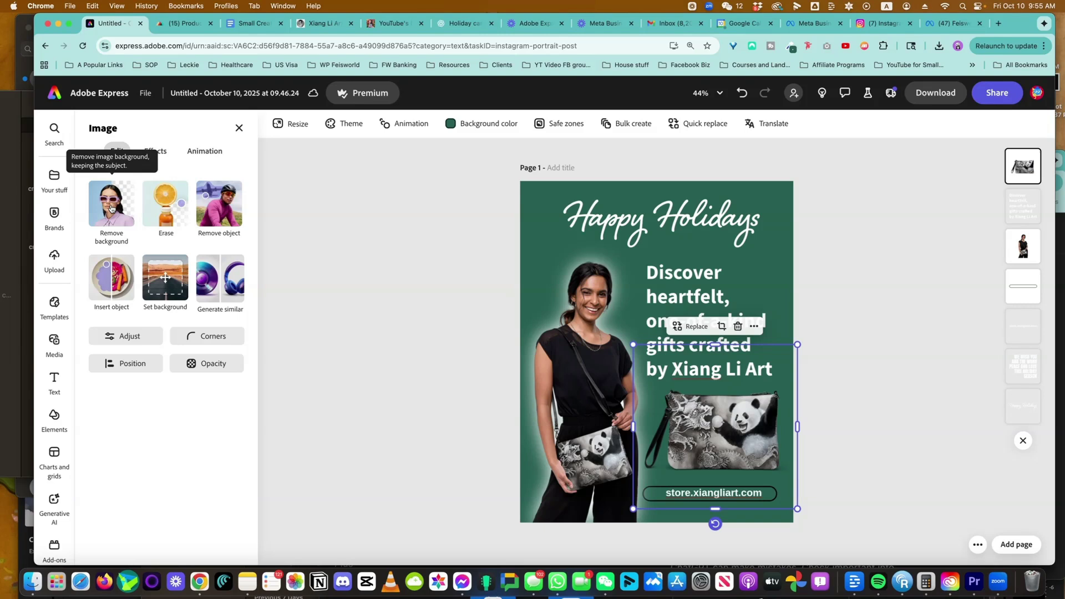
left_click(923, 367)
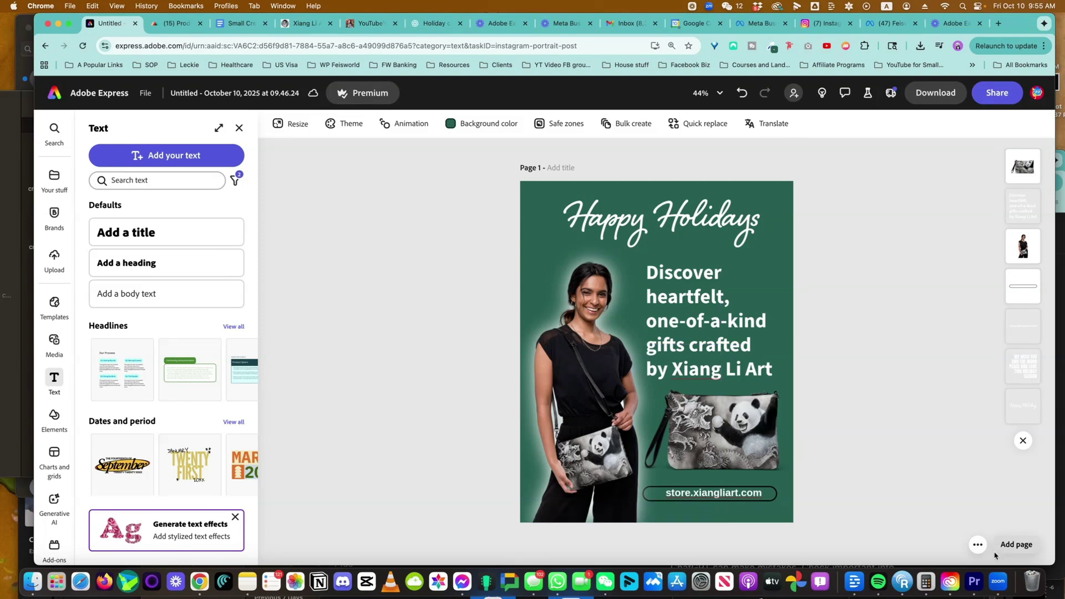
- Duplicate the slide as Page 2 and delete its tagline and panda clutch photo
left_click(978, 545)
left_click(973, 505)
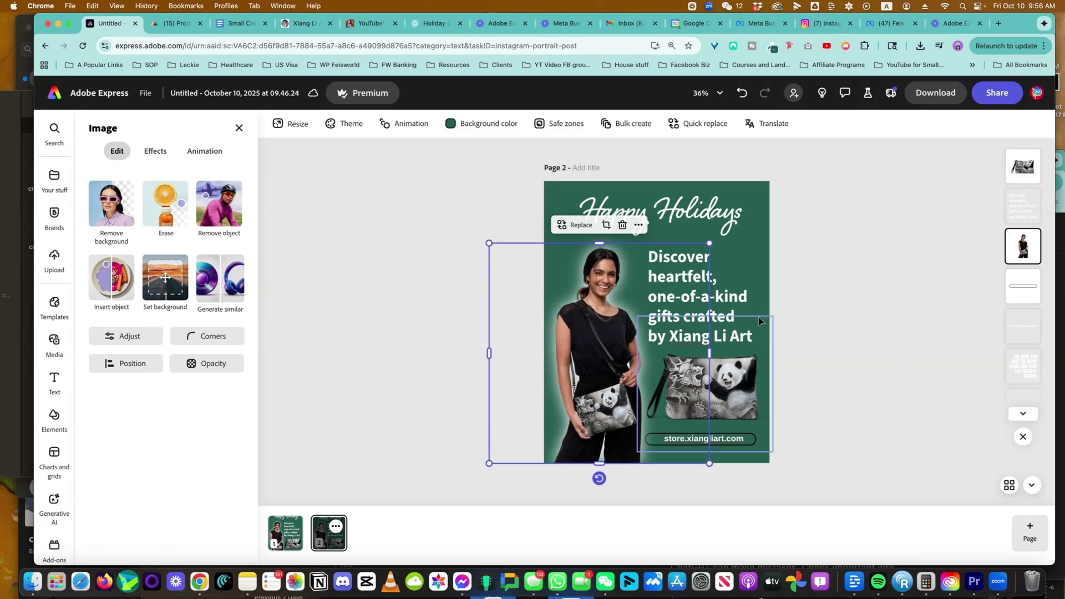
left_click(747, 294)
key("Delete")
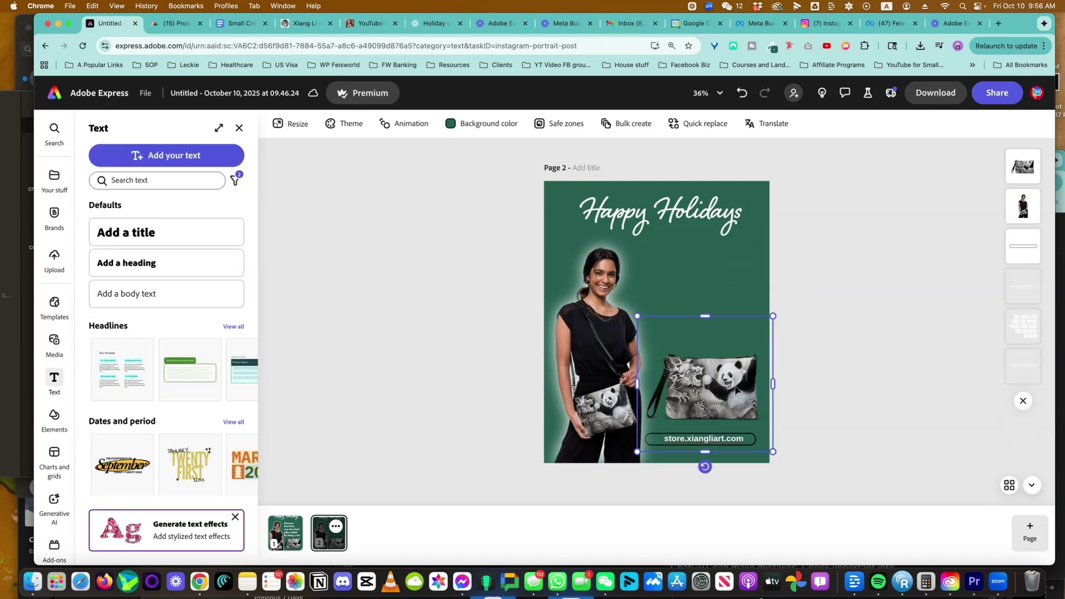
left_click(716, 389)
key("Delete")
- Nudge the model's photo on Page 2 slightly to the right
left_click(704, 439)
left_click(603, 366)
mouse_move(602, 366)
left_mouse_down()
mouse_move(583, 361)
mouse_move(605, 366)
left_mouse_up()
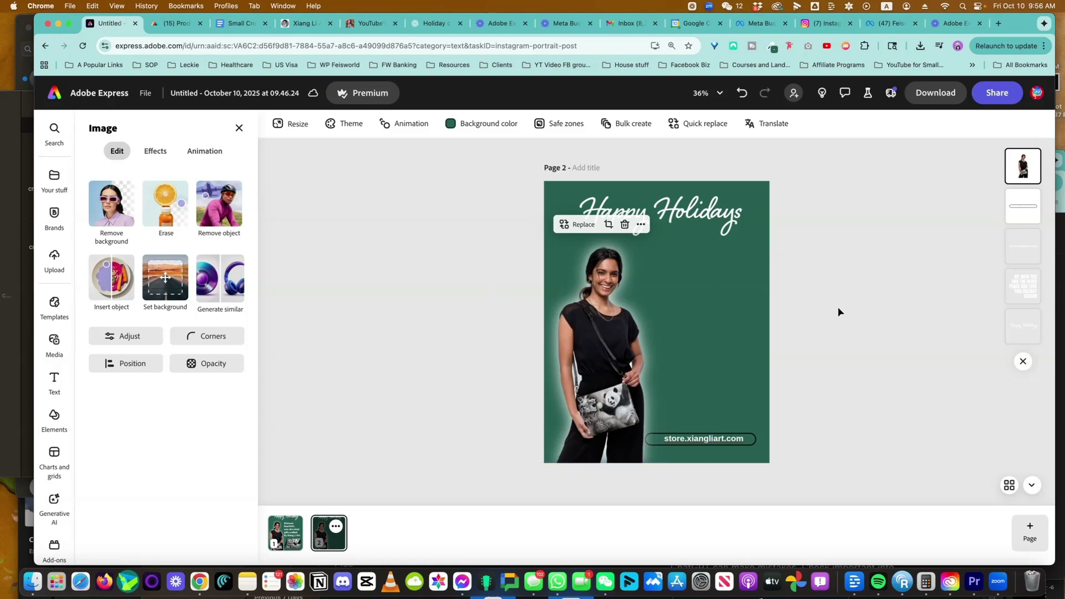
left_click(388, 325)
- Start a Generative AI image at Portrait 3:4 size using the Gemini 2.5 Flash Image model
left_click(56, 501)
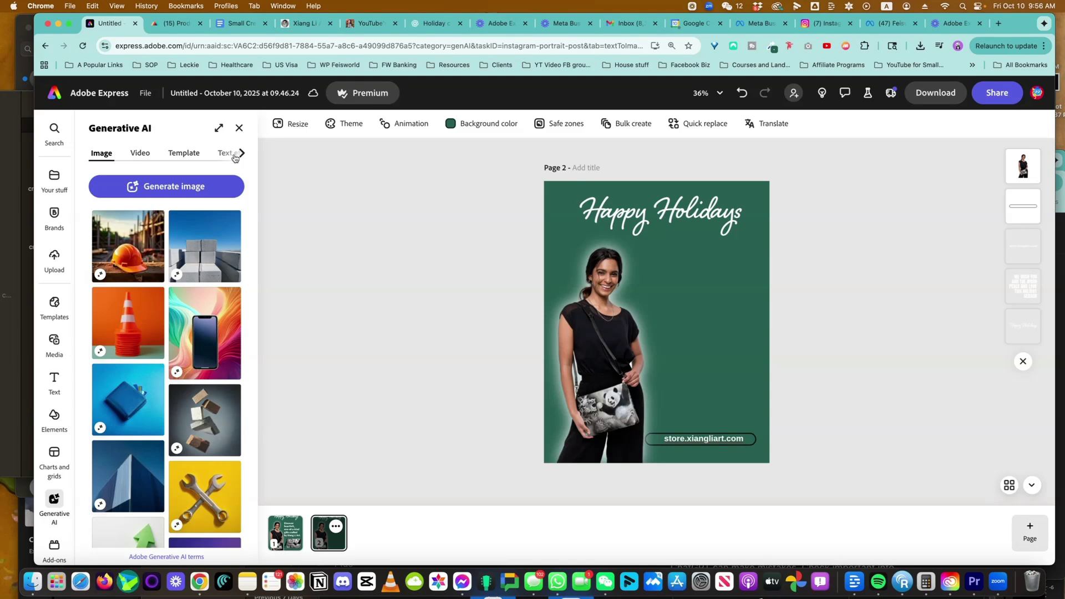
left_click(203, 186)
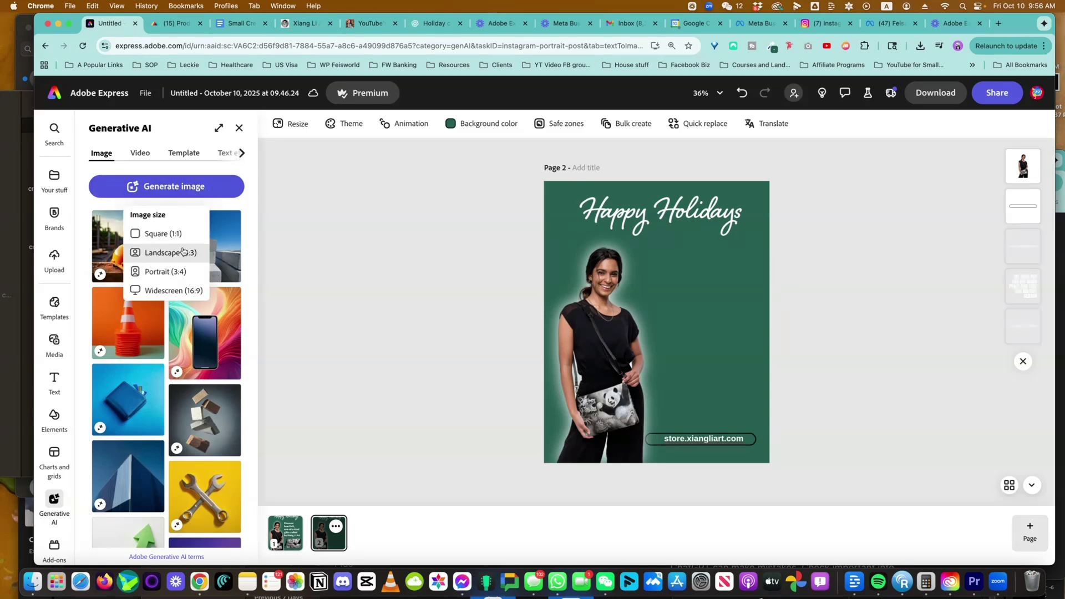
left_click(178, 274)
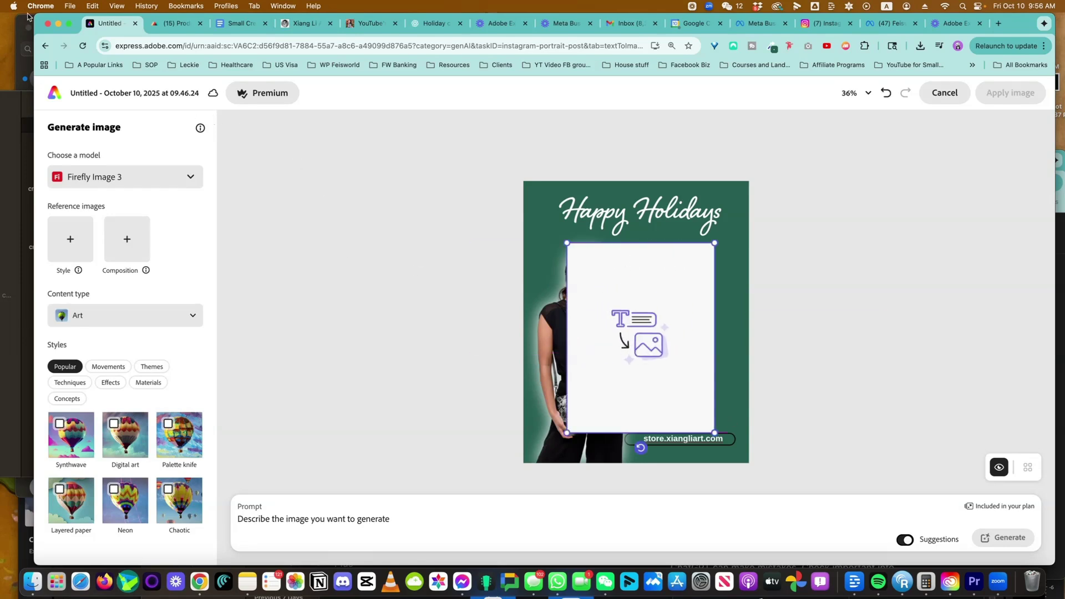
left_click(188, 177)
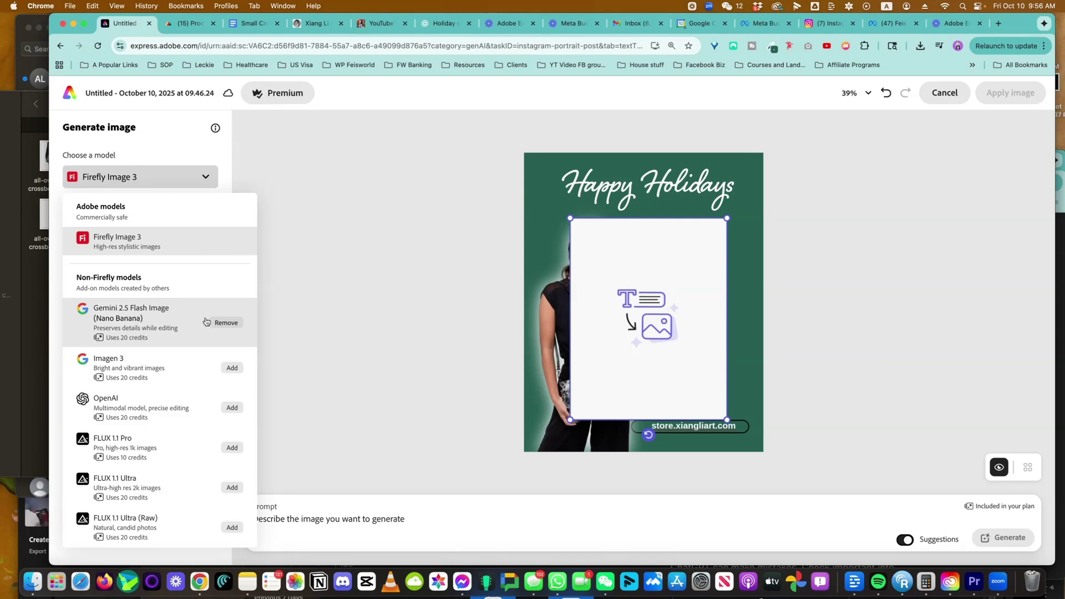
left_click(123, 326)
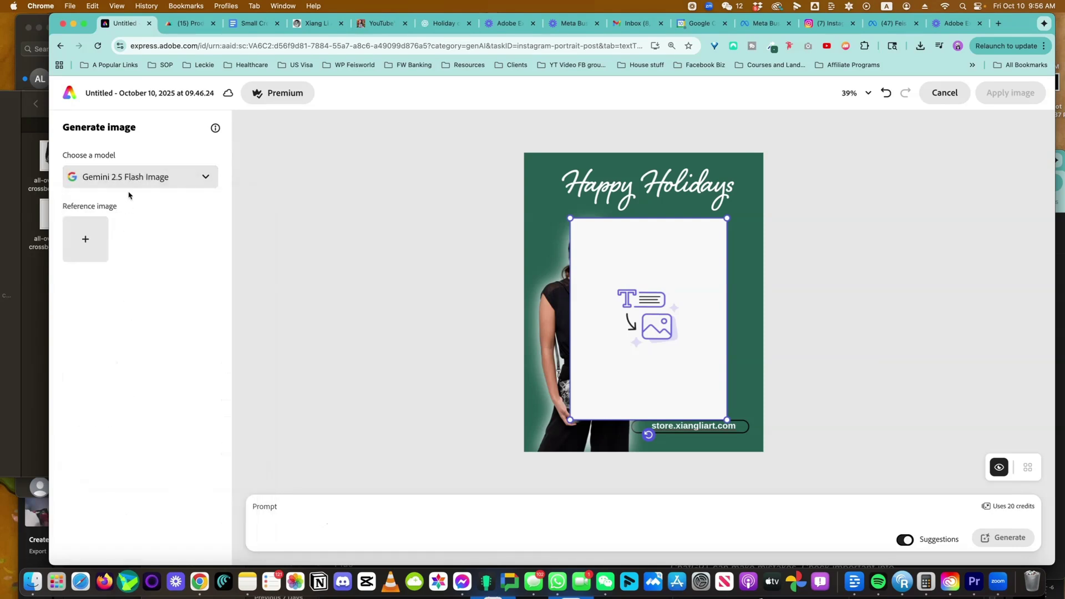
- Generate 'An asian female model carrying the same panda' from the model photo, then stretch and apply it full-page
left_click(92, 246)
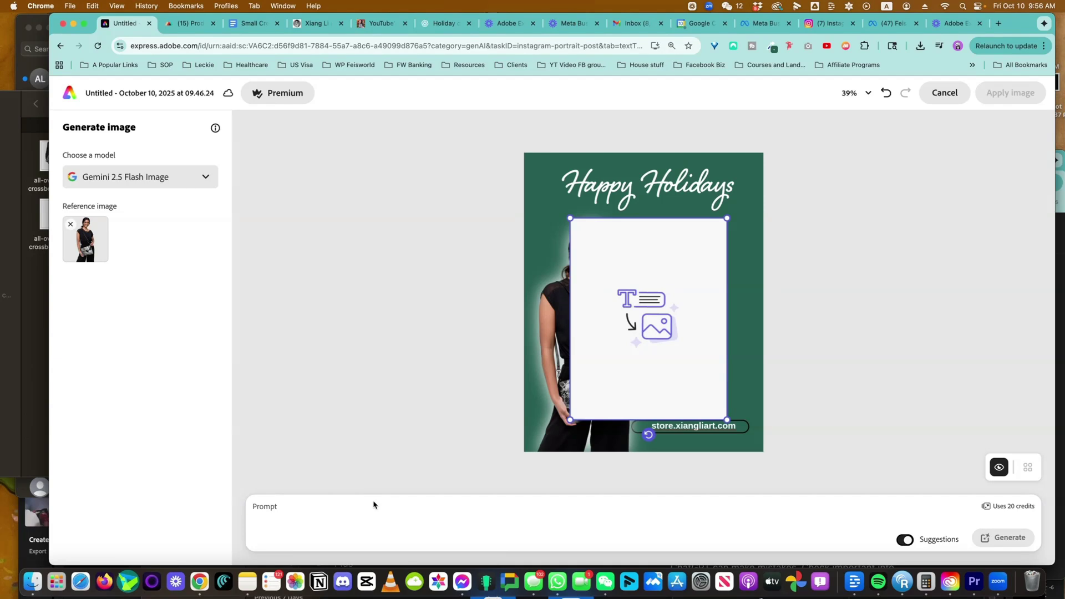
type("An asian")
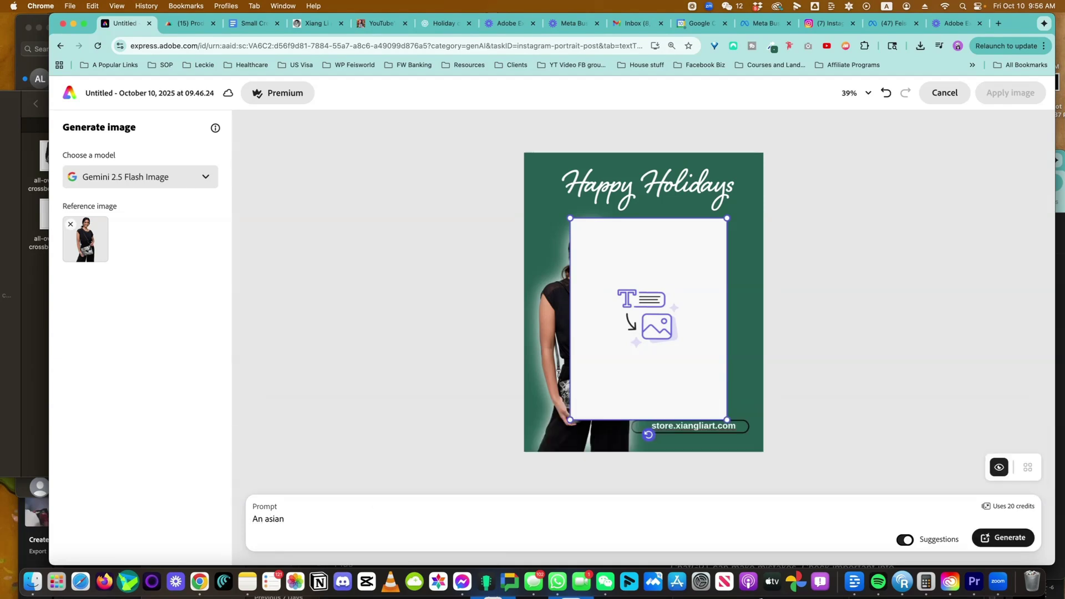
type(" female model carrying the same panda clutch in her hand")
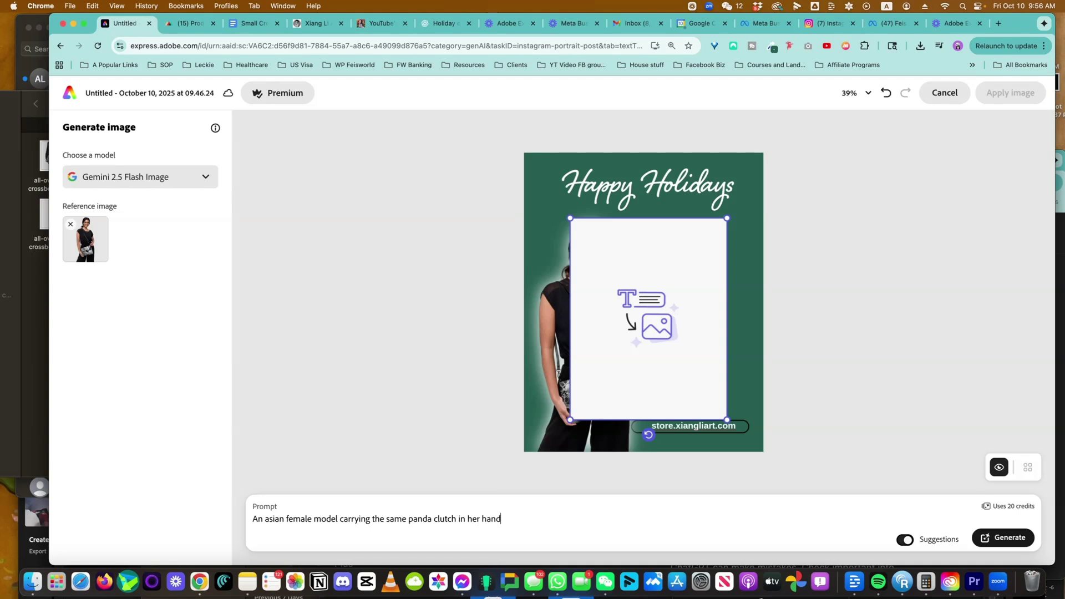
left_click(919, 541)
left_click(1002, 537)
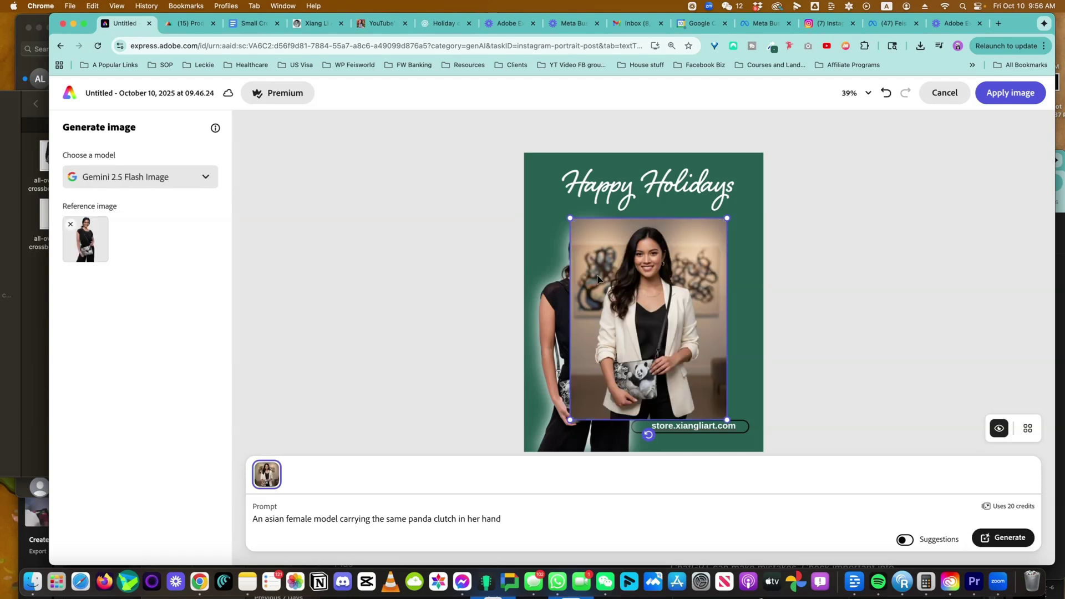
left_click_drag(598, 278, 552, 213)
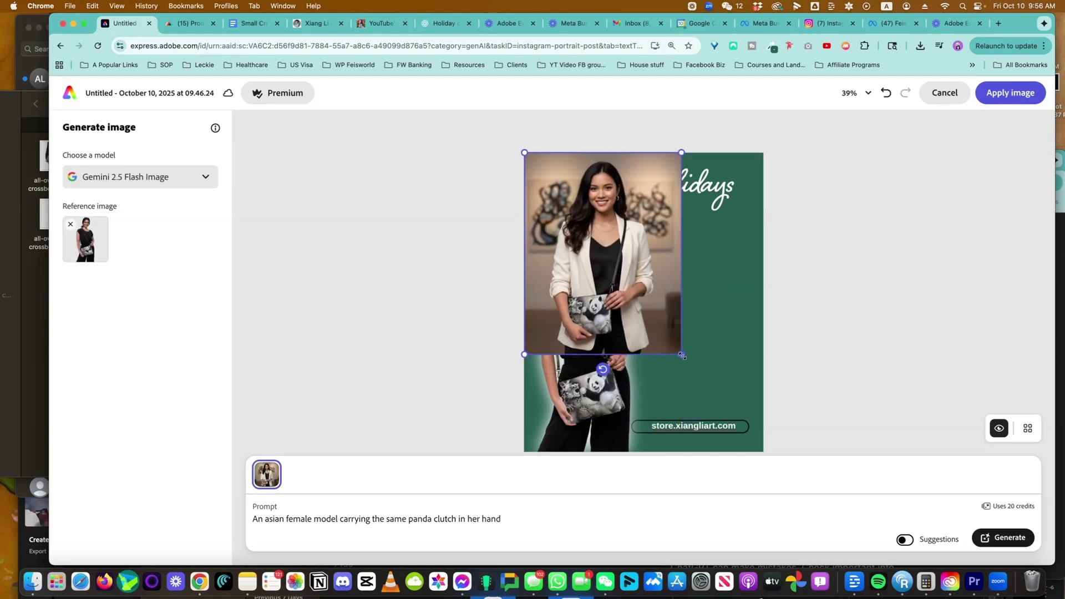
left_click_drag(682, 356, 769, 449)
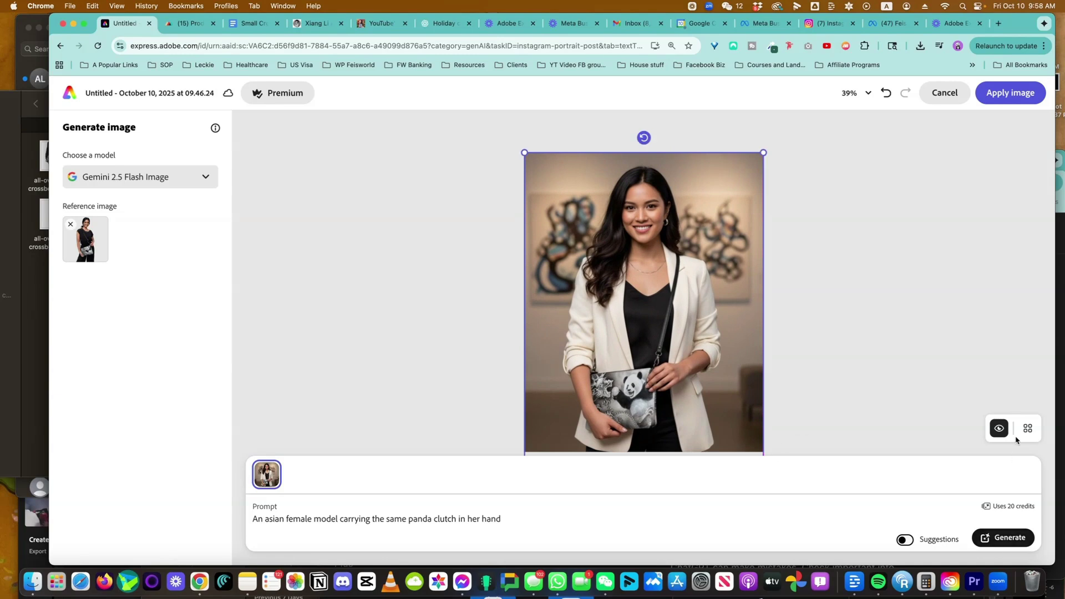
left_click(1010, 92)
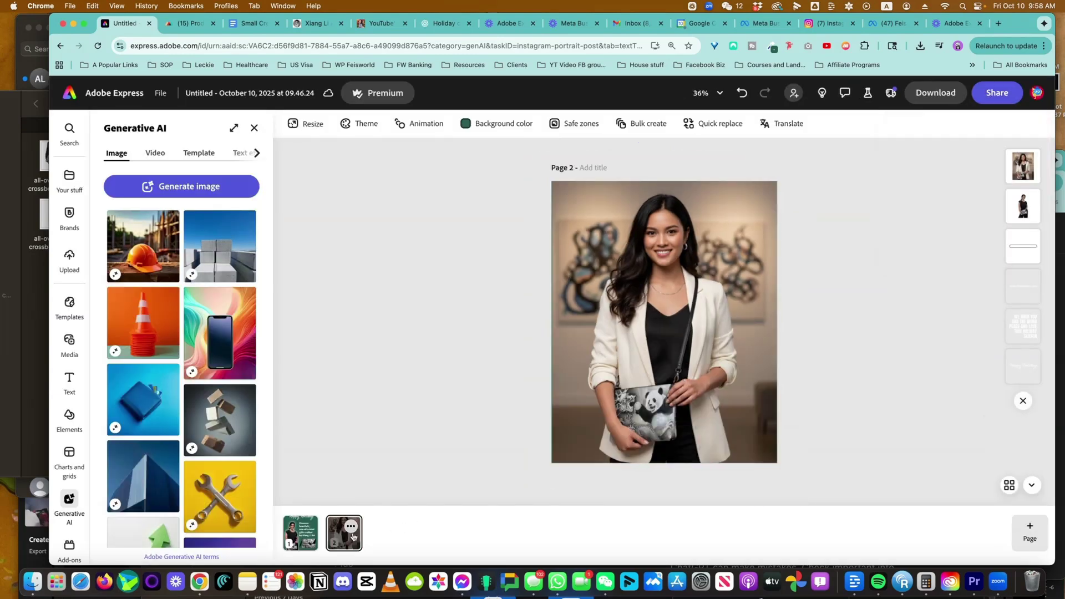
- Add a new blank page of the same size after Page 2
left_click(624, 217)
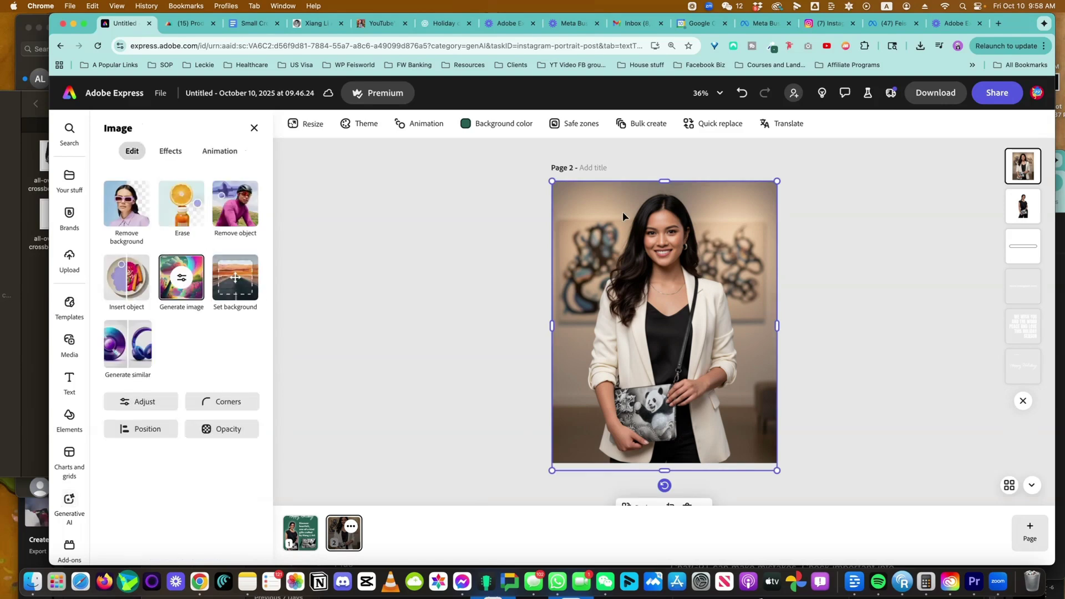
key("Escape")
left_click(1027, 530)
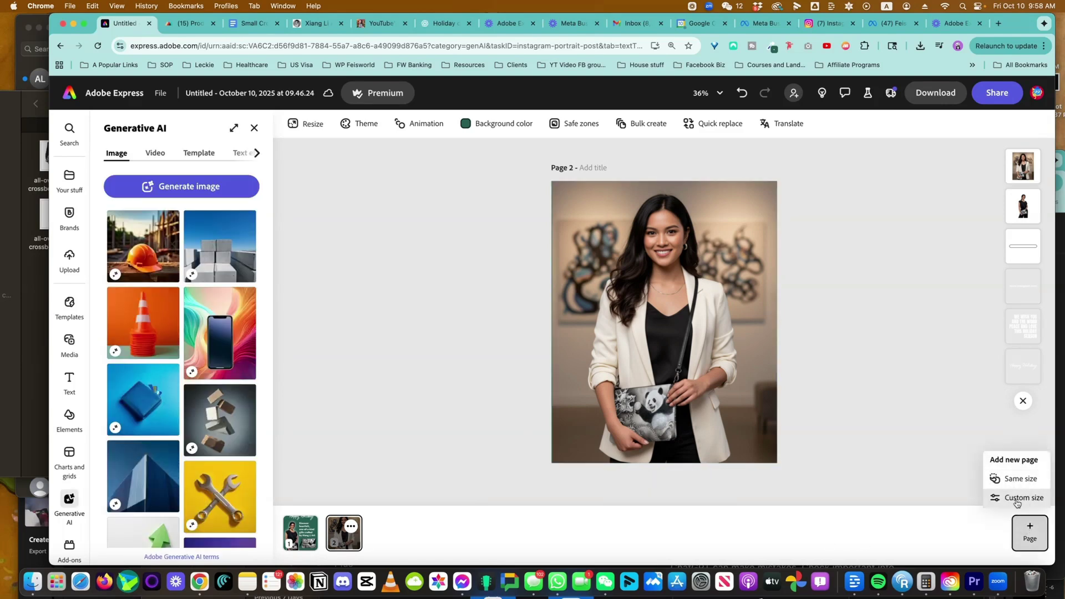
left_click(1020, 478)
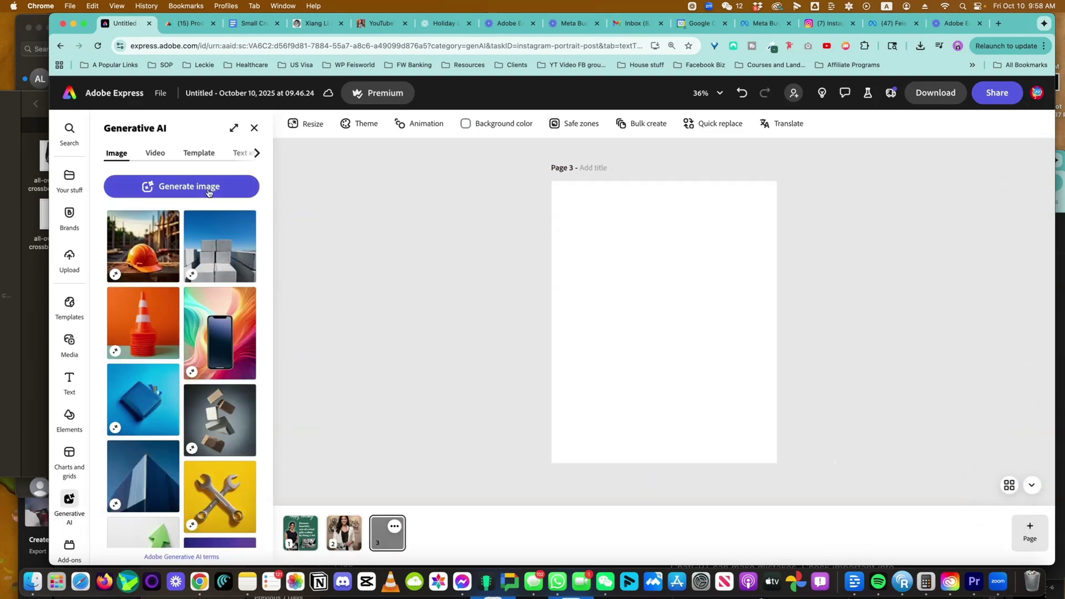
- Set up a Portrait 3:4 image generation with the third panda bag file as reference
left_click(208, 191)
left_click(187, 272)
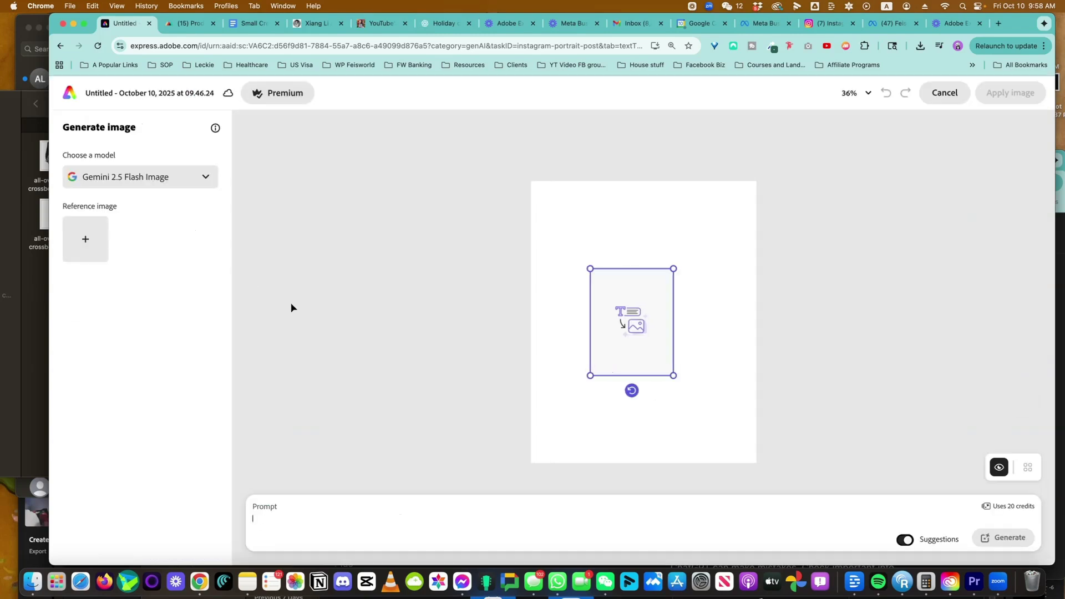
left_click(76, 244)
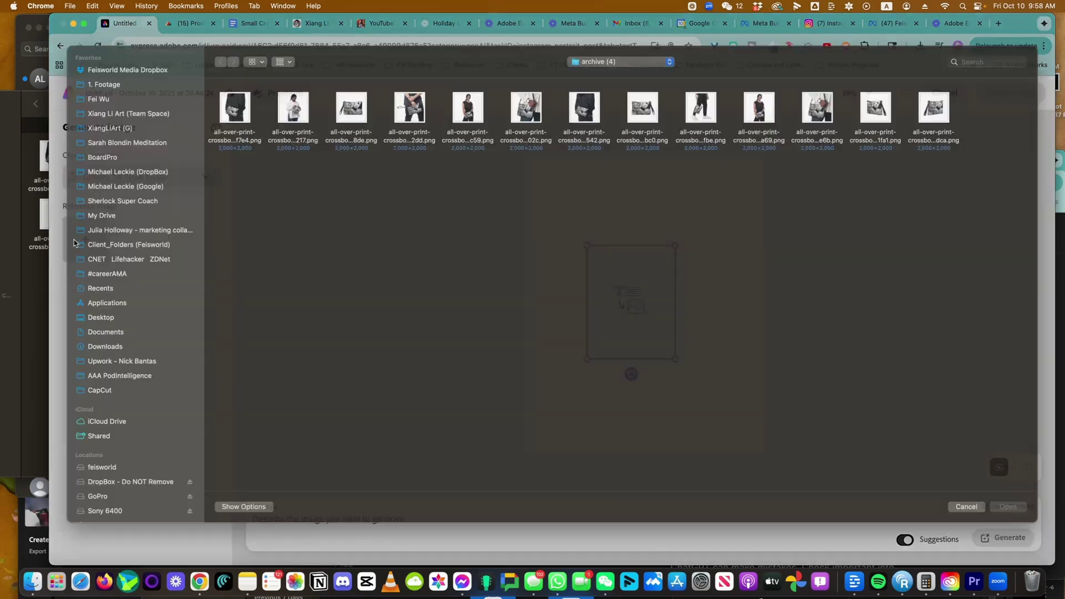
left_click(350, 122)
key("space")
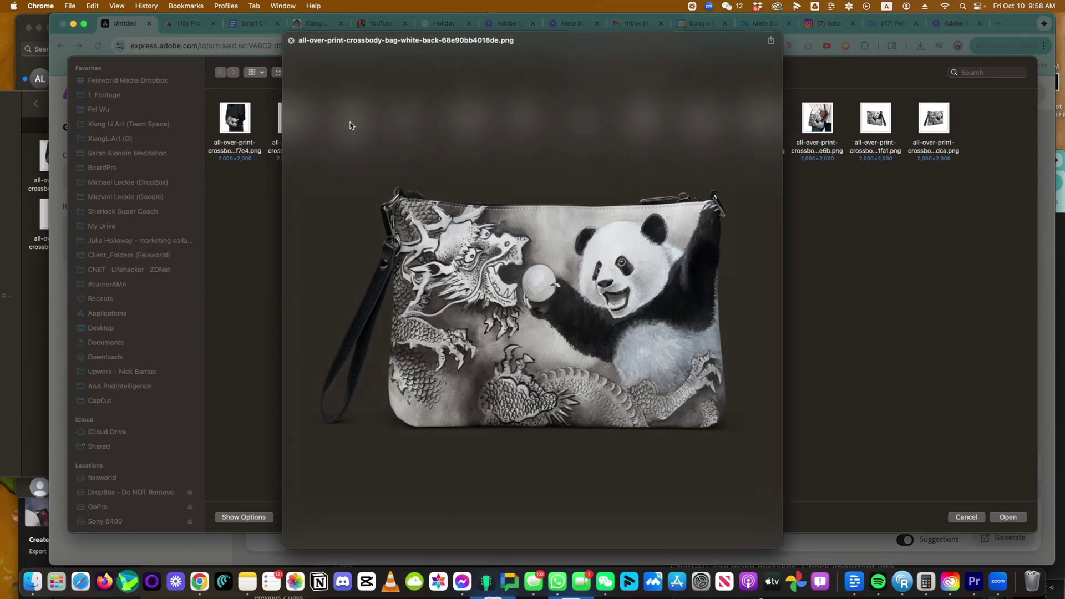
key("space")
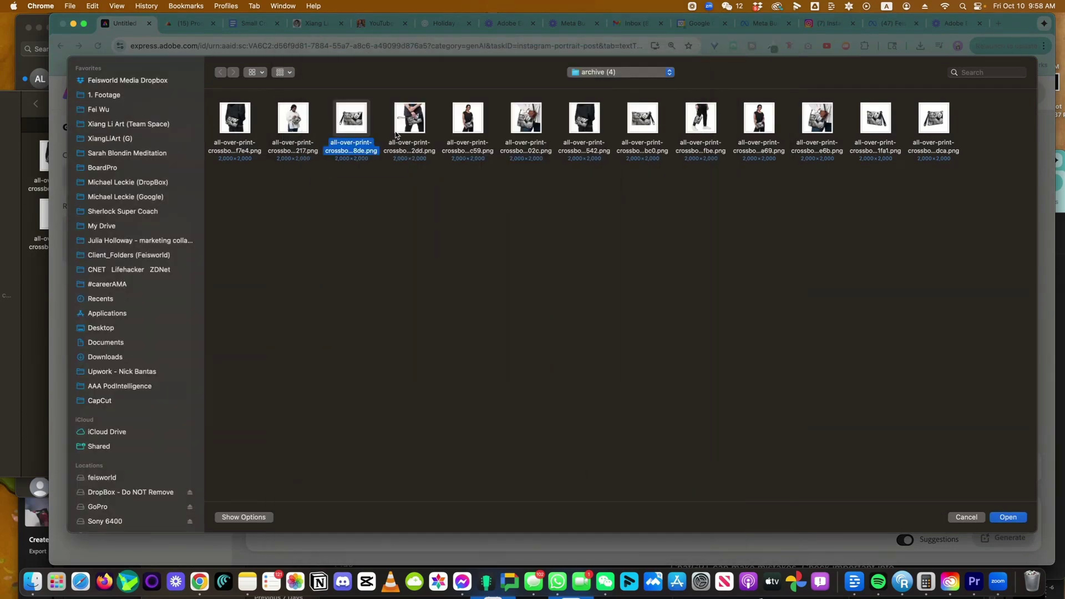
double_click(366, 121)
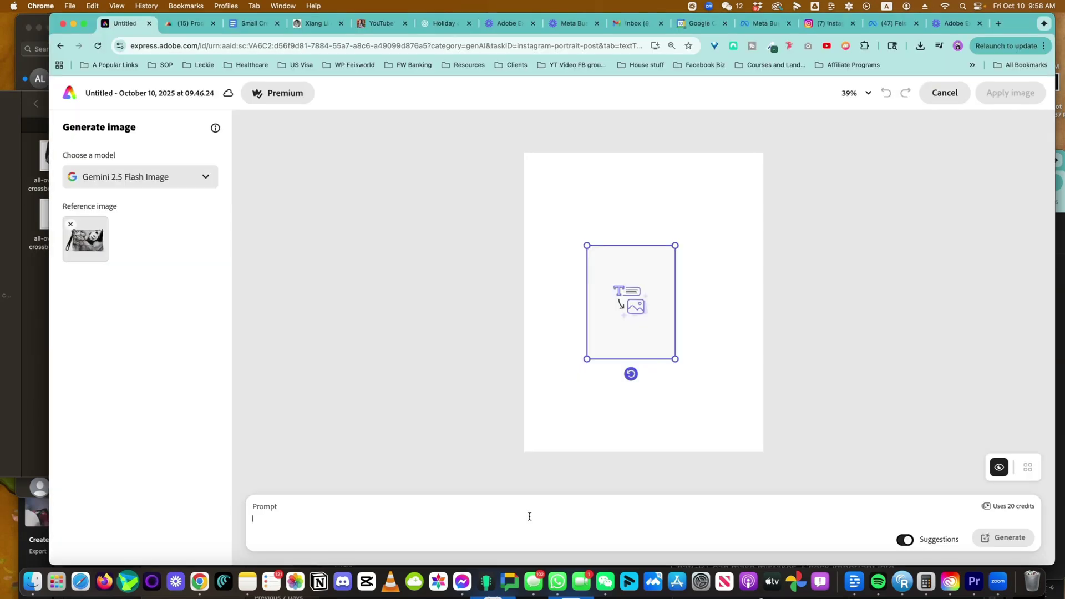
- Generate a college student carrying this panda clutch while walking on campus, enlarge it and apply
type("Create an im")
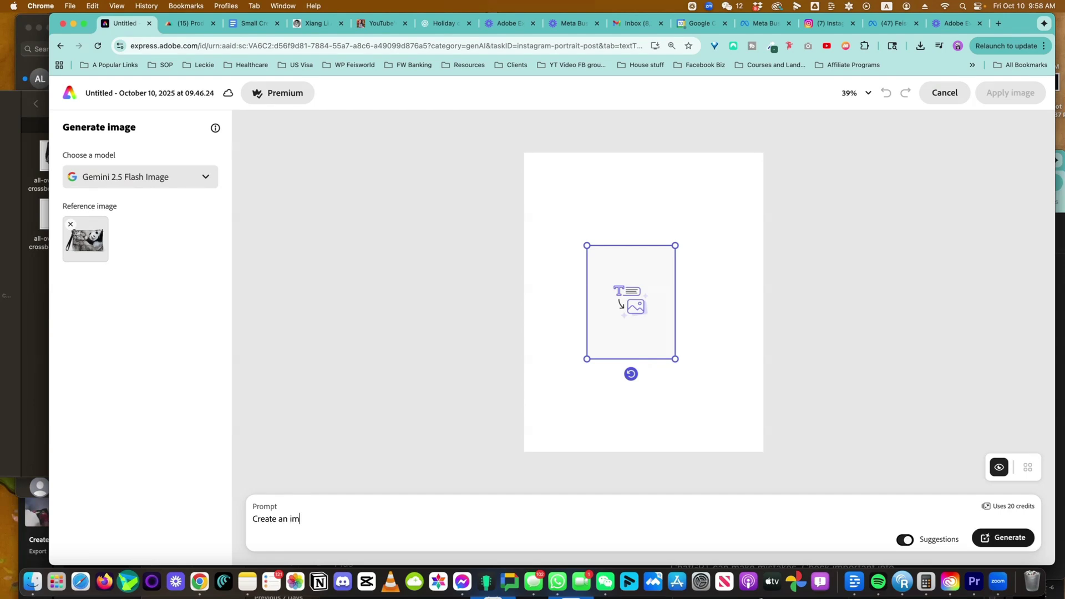
type("age of a college st")
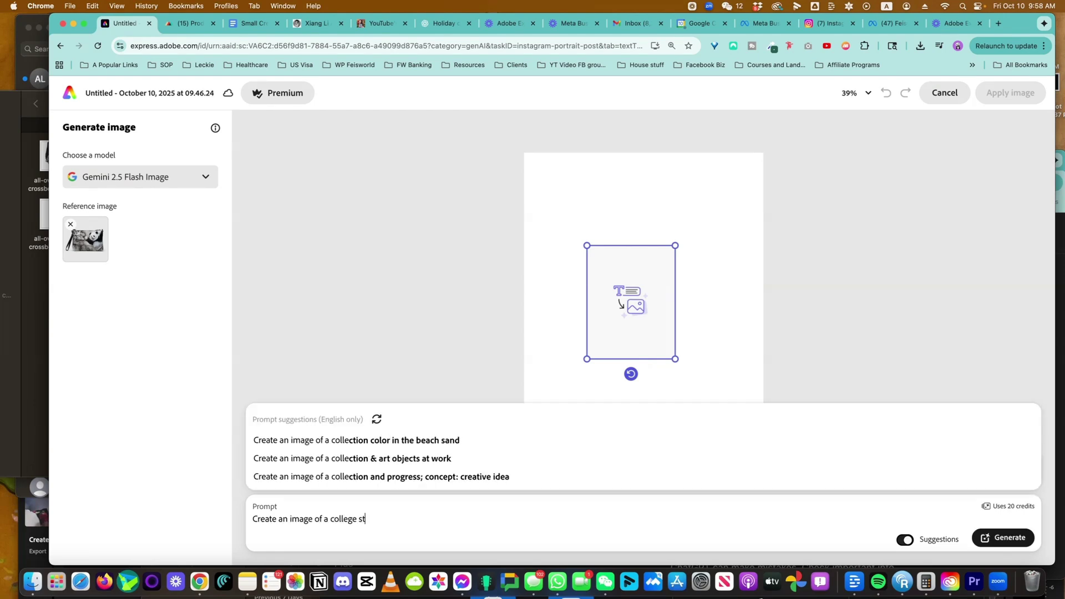
type("udent carrying this panda clut")
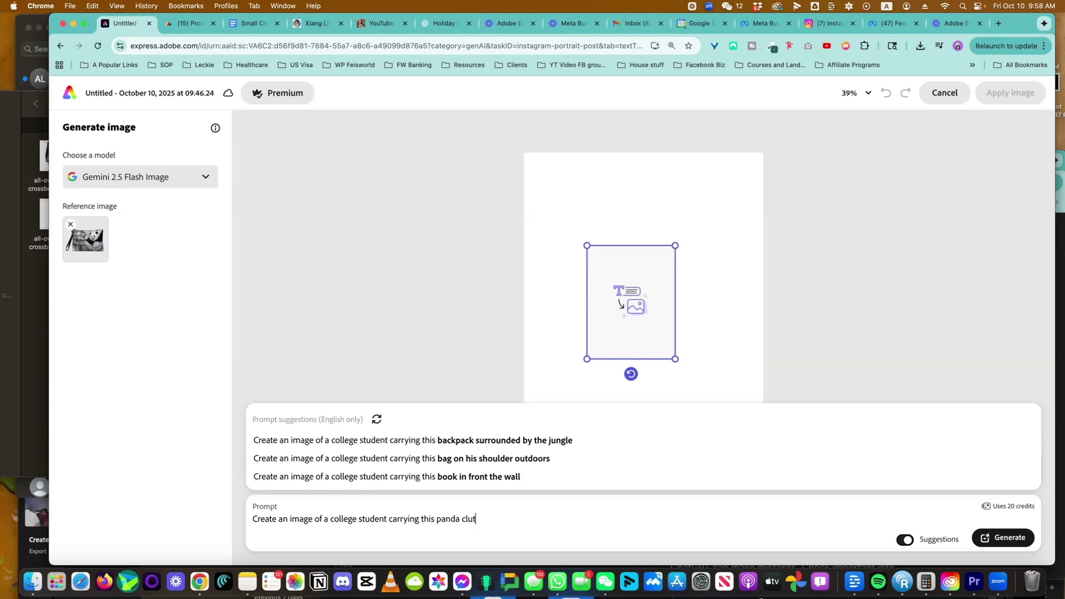
type("ch in her hand")
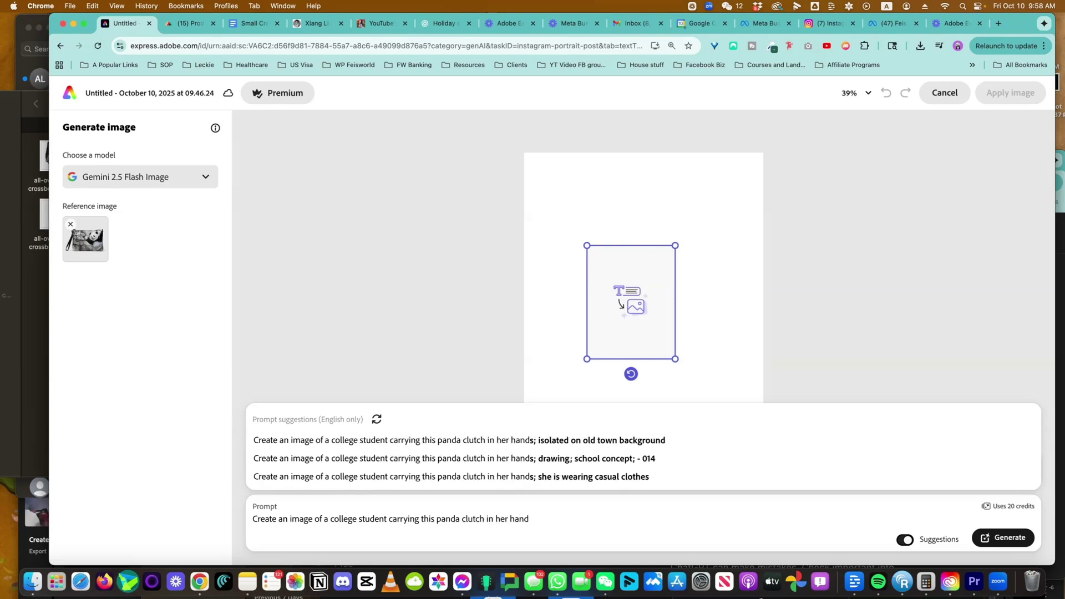
type("s, walking")
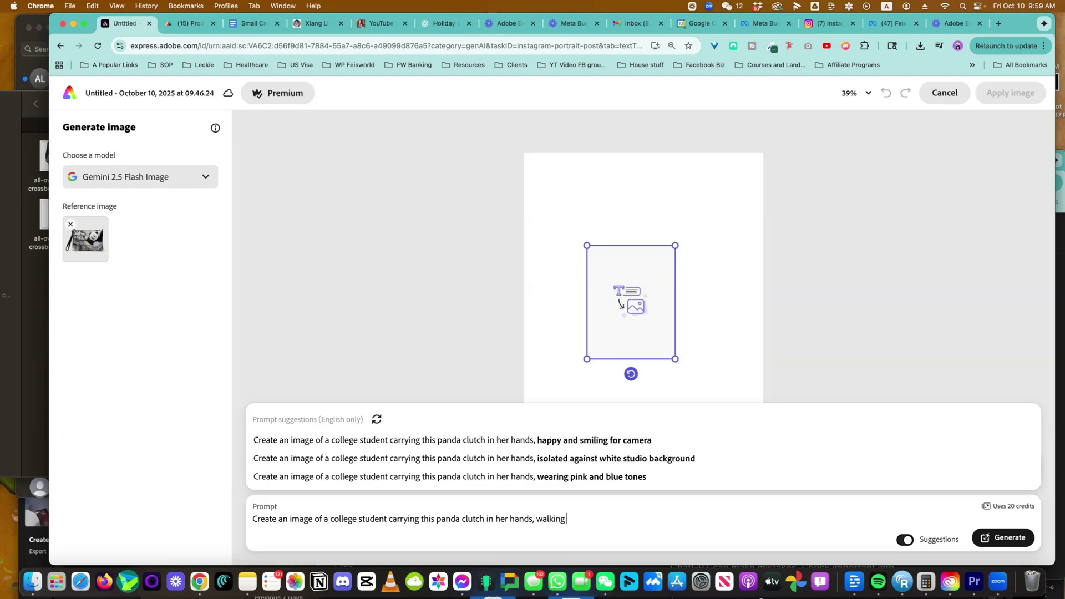
type(" on campus")
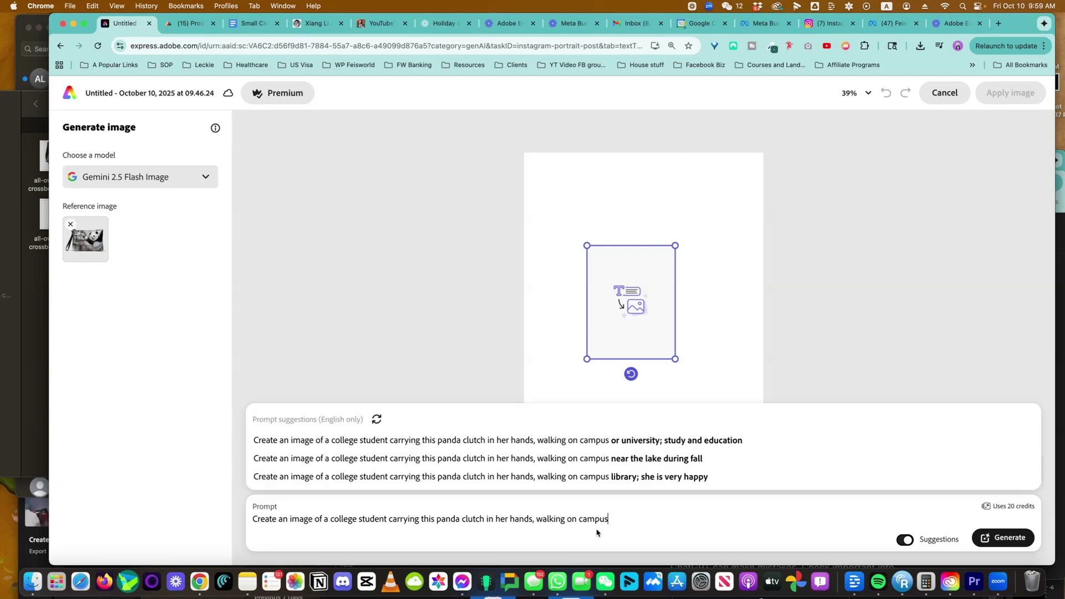
left_click(985, 538)
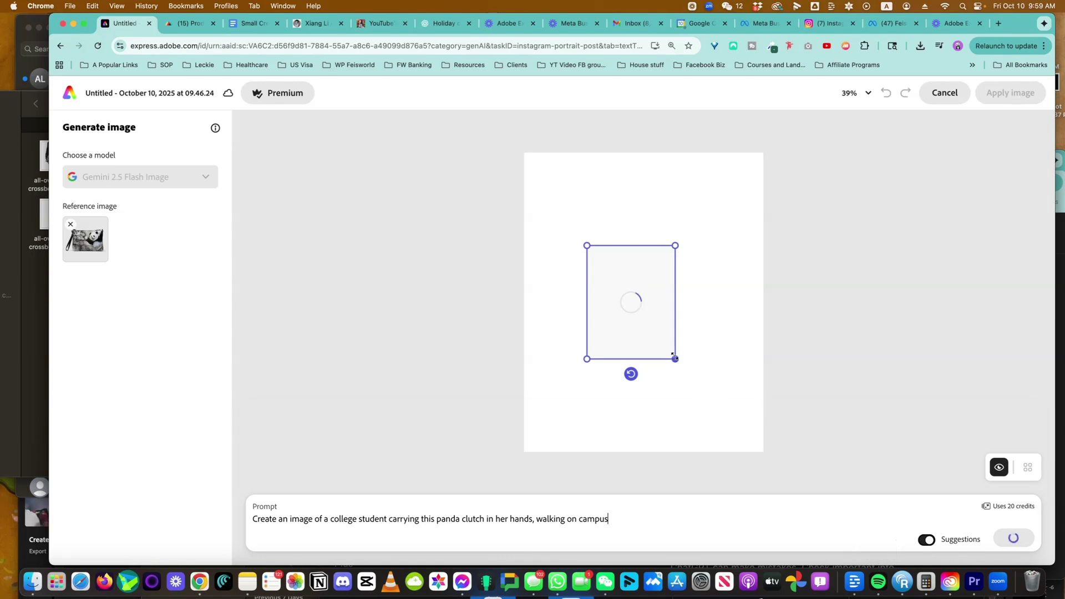
left_click_drag(673, 356, 776, 436)
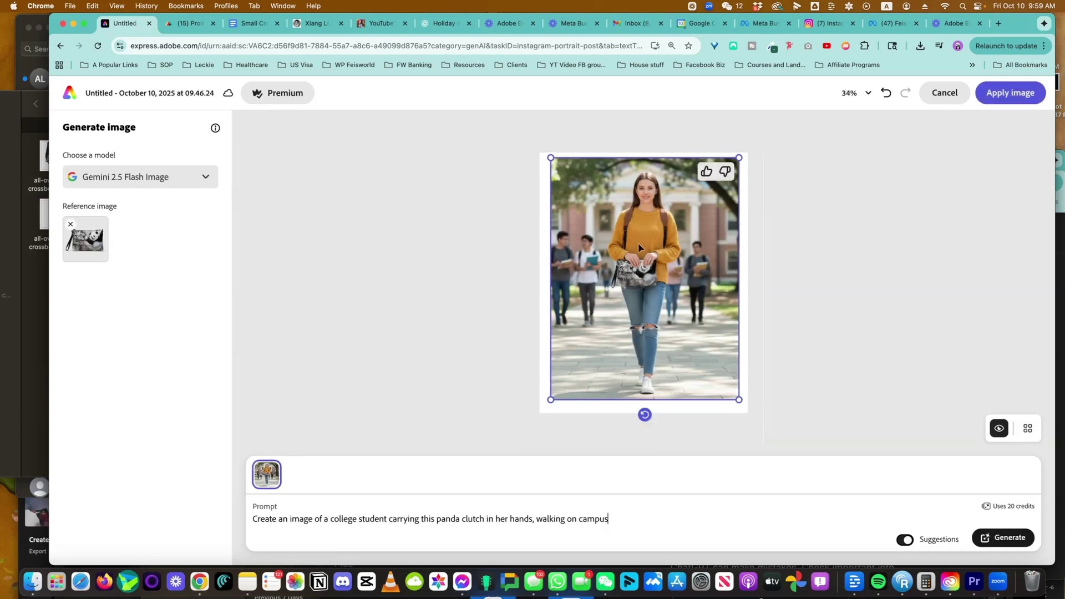
left_click(764, 378)
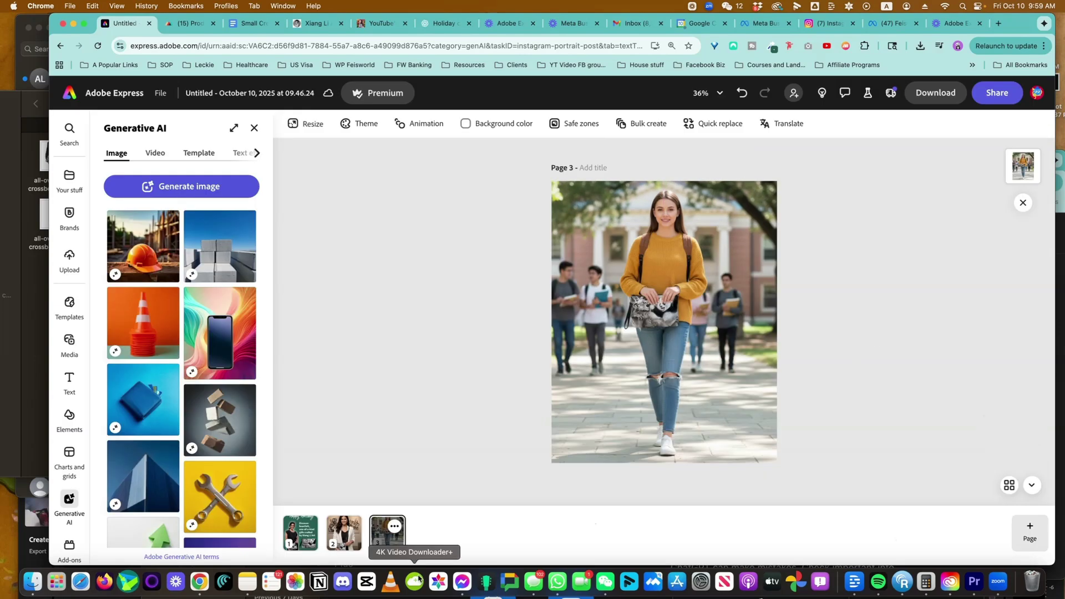
- Resize the Happy Holidays page to an Instagram square post
left_click(343, 547)
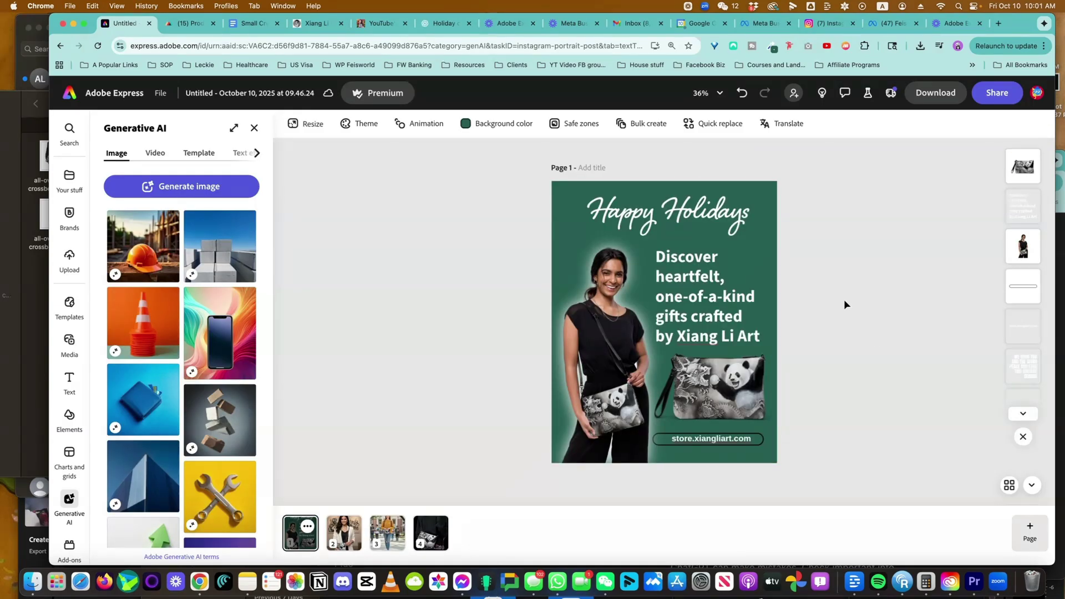
key("super+a")
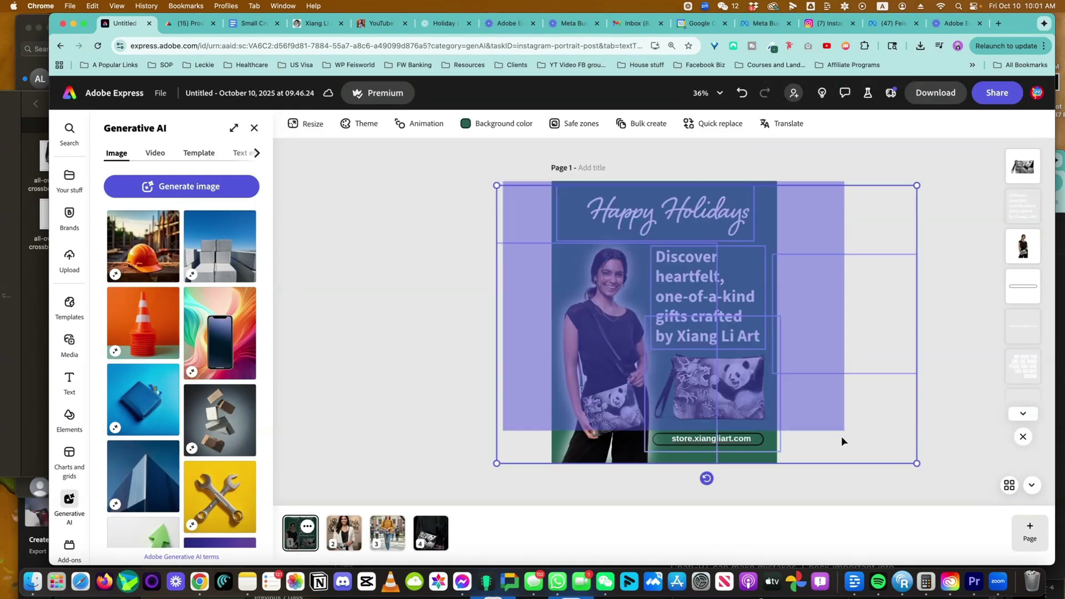
left_click(947, 392)
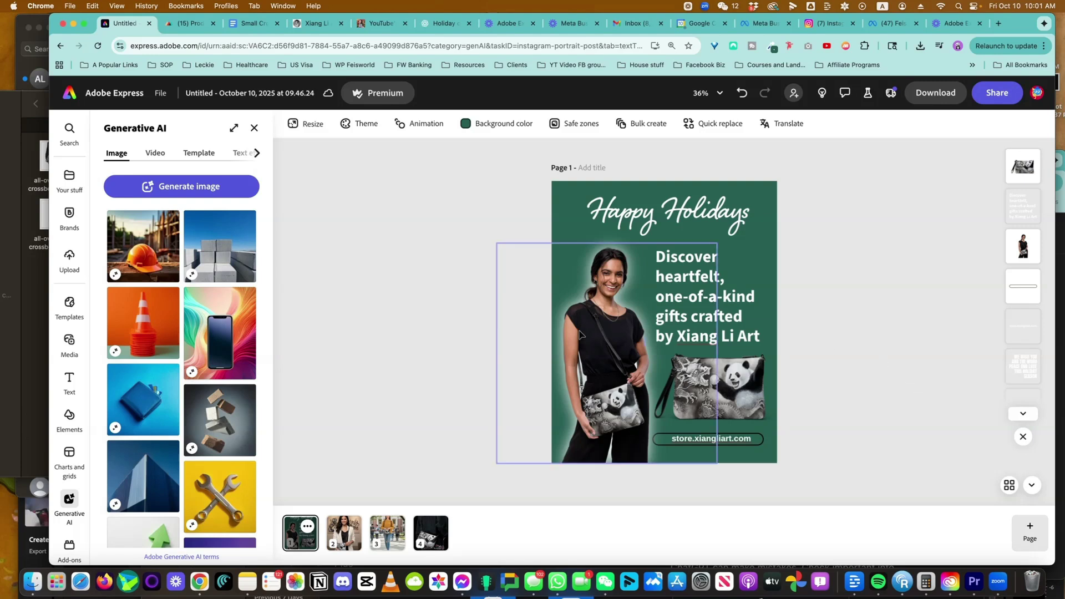
left_click(304, 125)
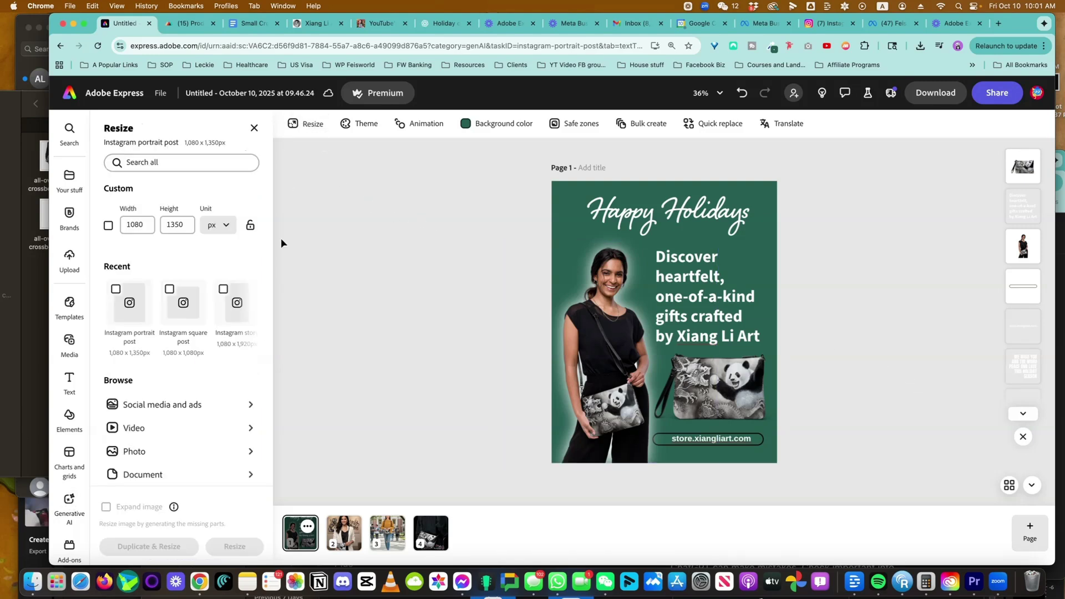
scroll(155, 441, "down", 1)
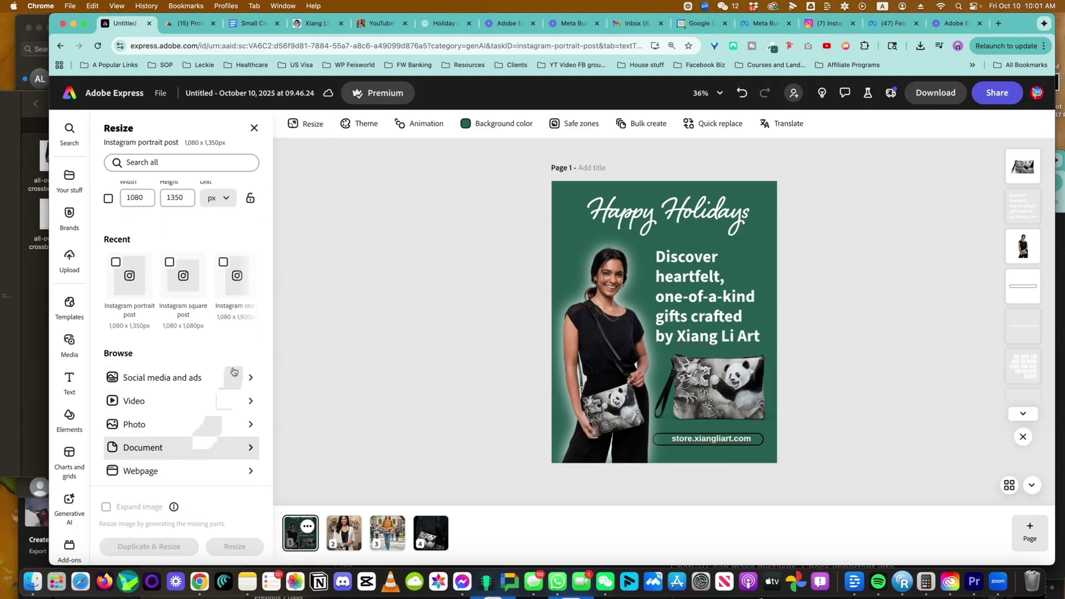
left_click(169, 261)
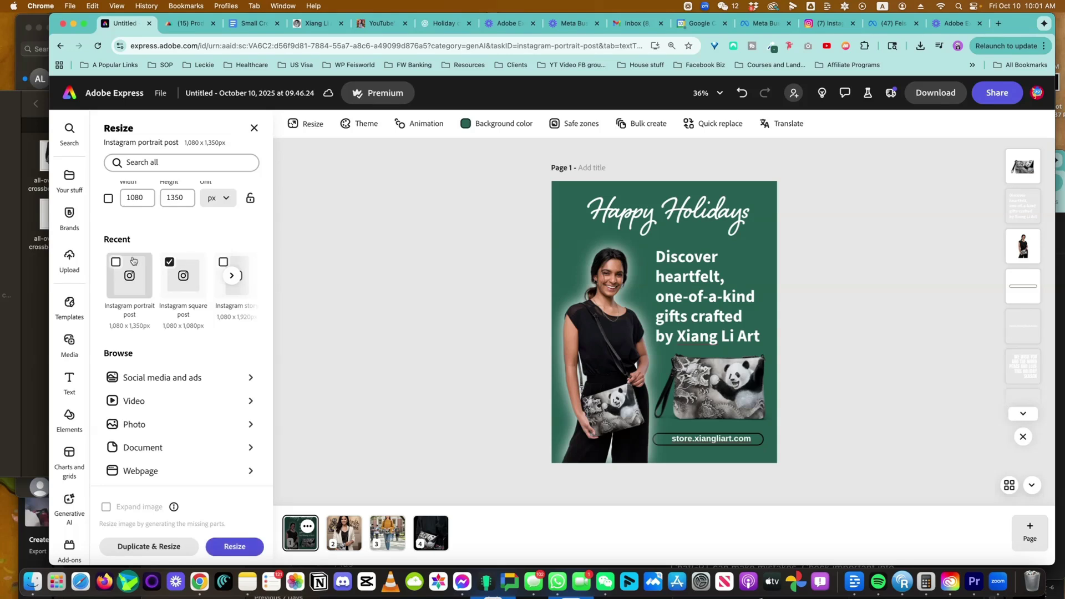
scroll(200, 438, "down", 2)
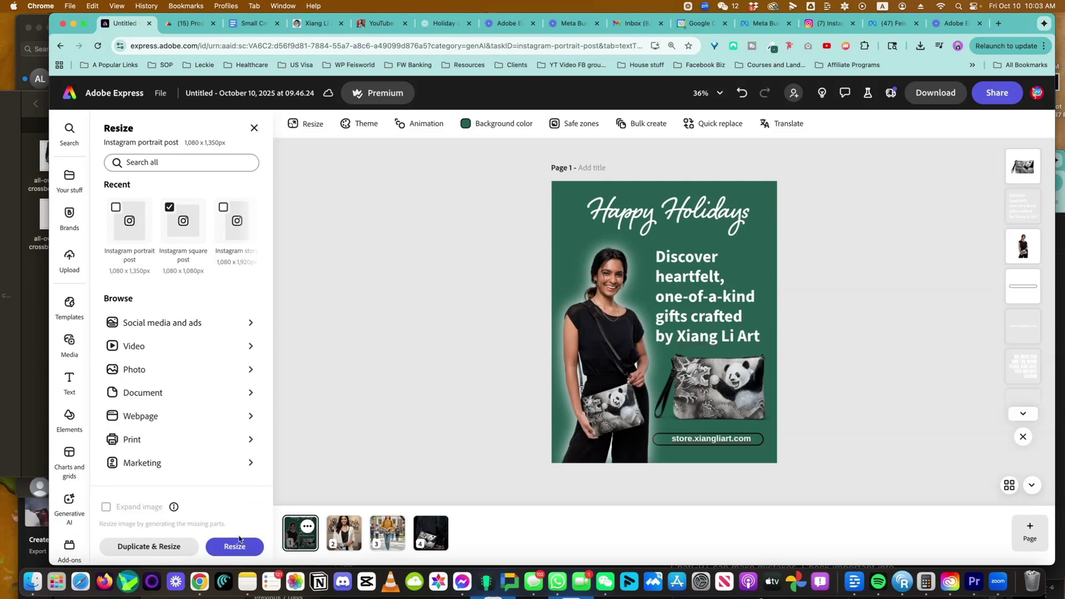
left_click(235, 547)
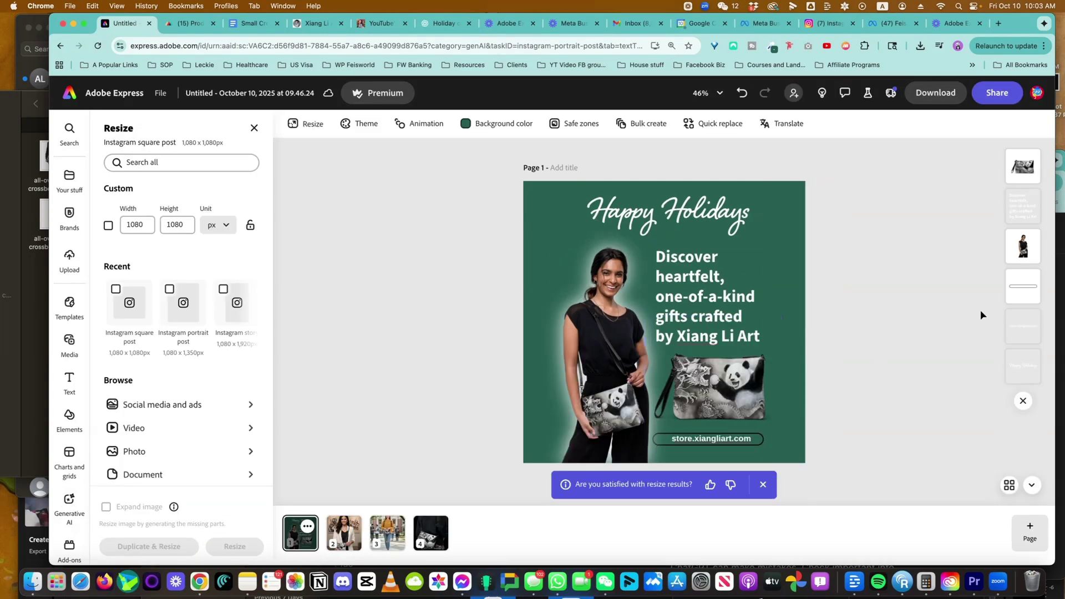
left_click(764, 485)
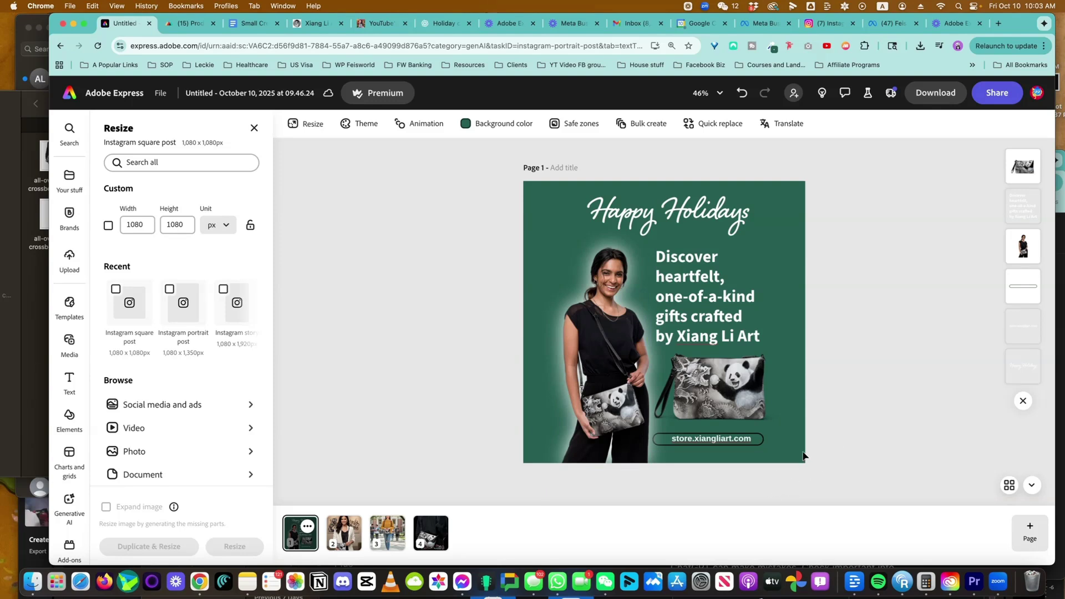
- Undo the square resize, restoring the 1080 × 1350 portrait size
left_click(344, 534)
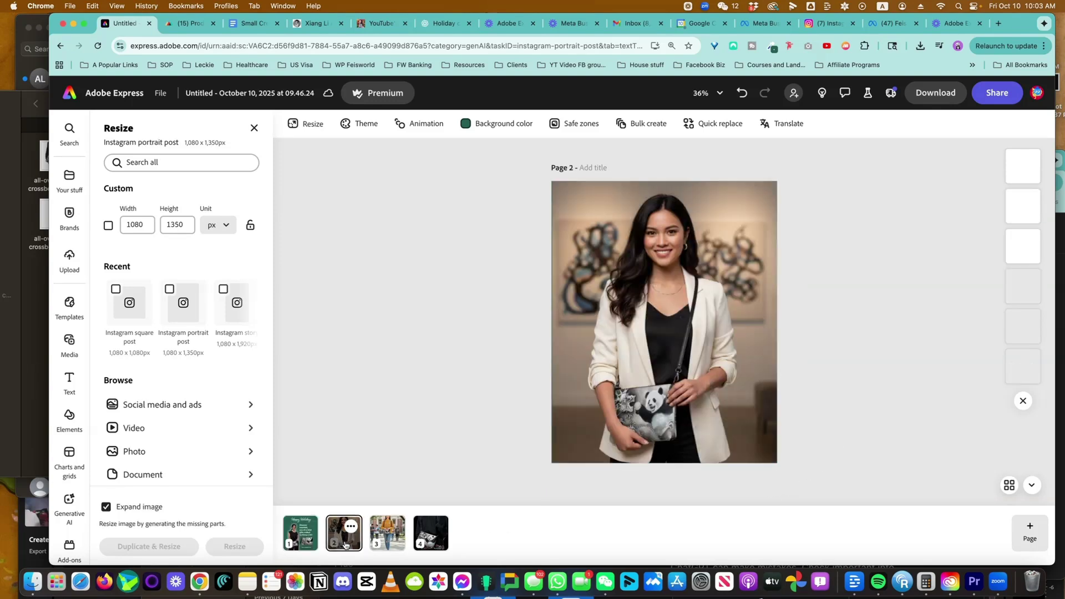
left_click(402, 546)
key("super+z")
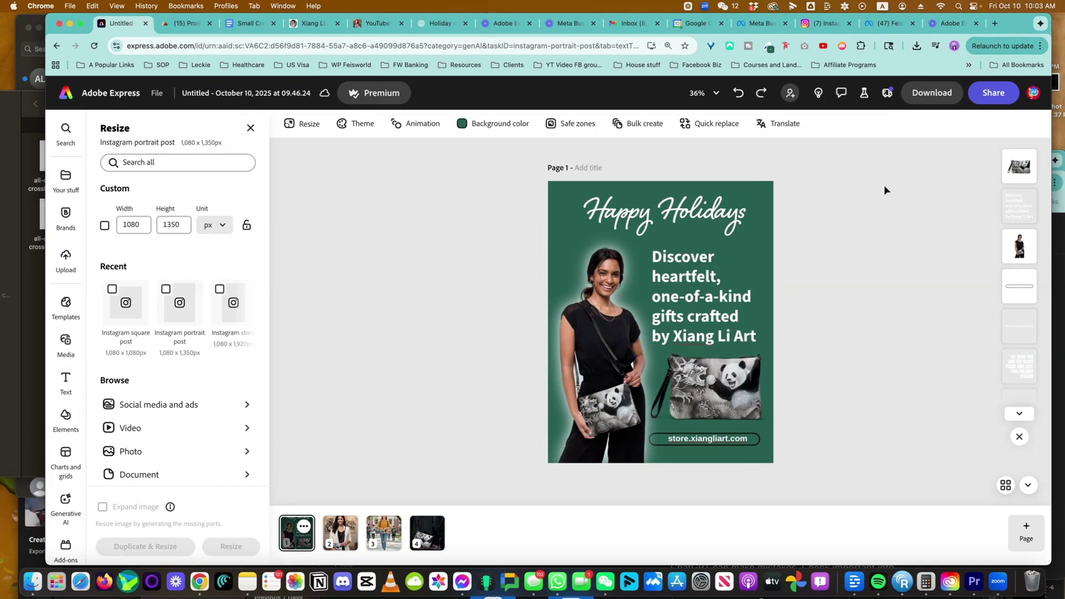
- Choose Share to social from the design's Share panel
left_click(978, 99)
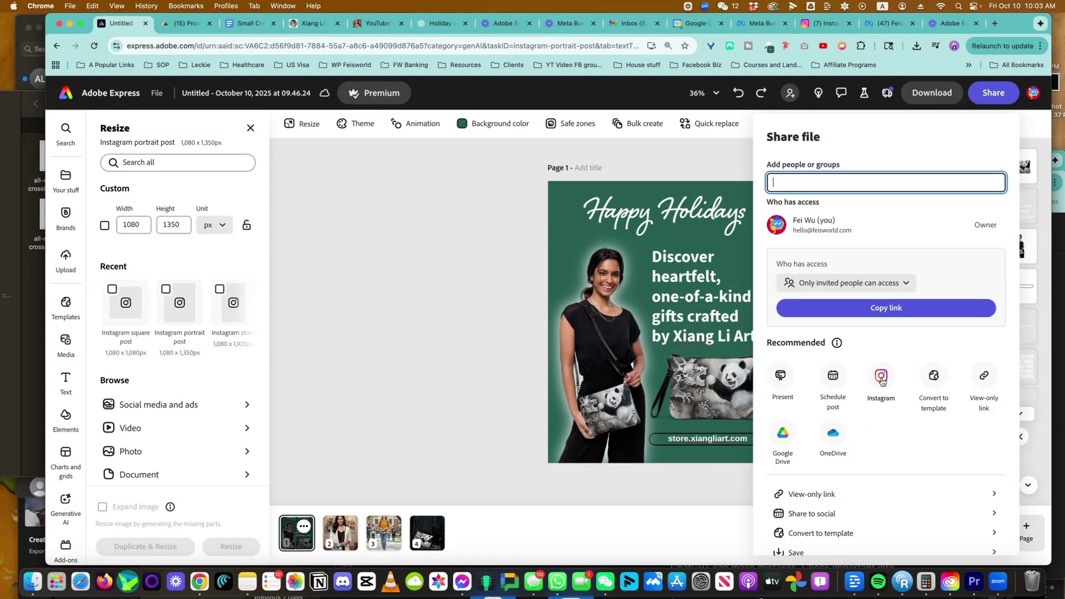
scroll(883, 380, "down", 1)
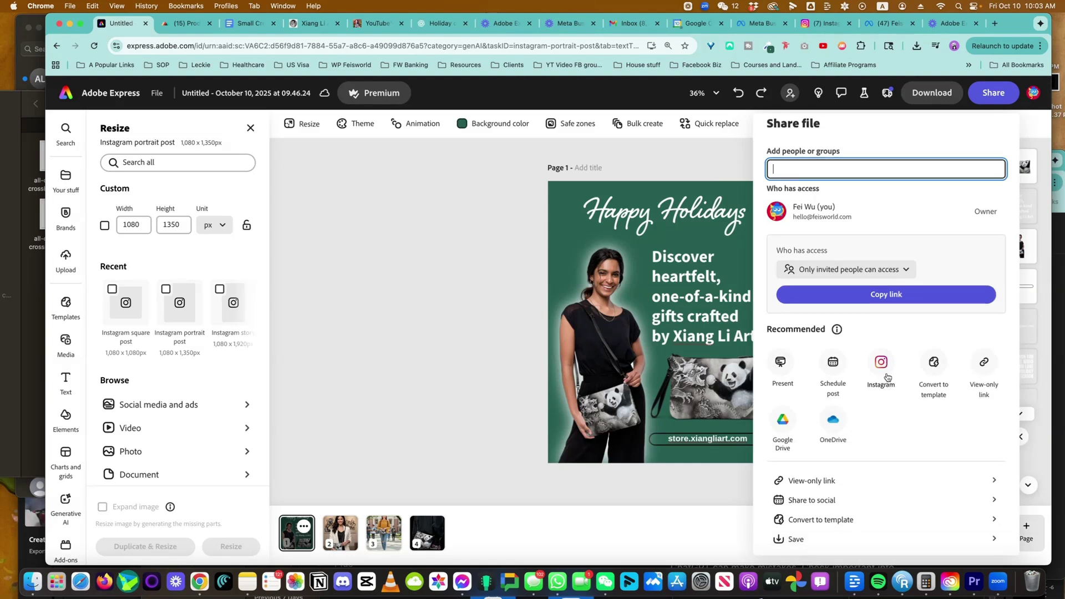
scroll(902, 488, "down", 2)
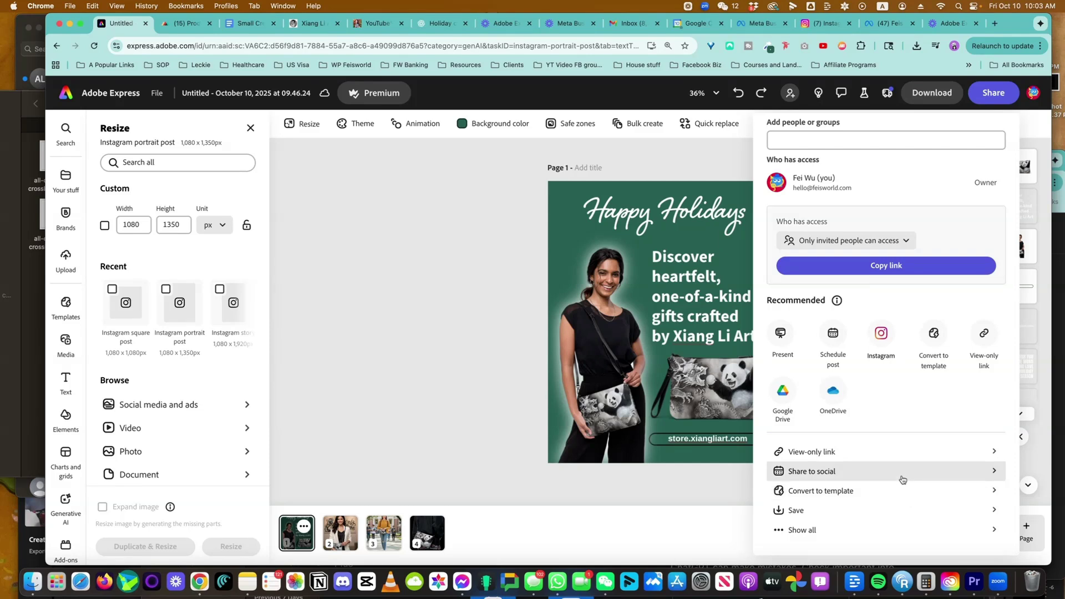
left_click(902, 475)
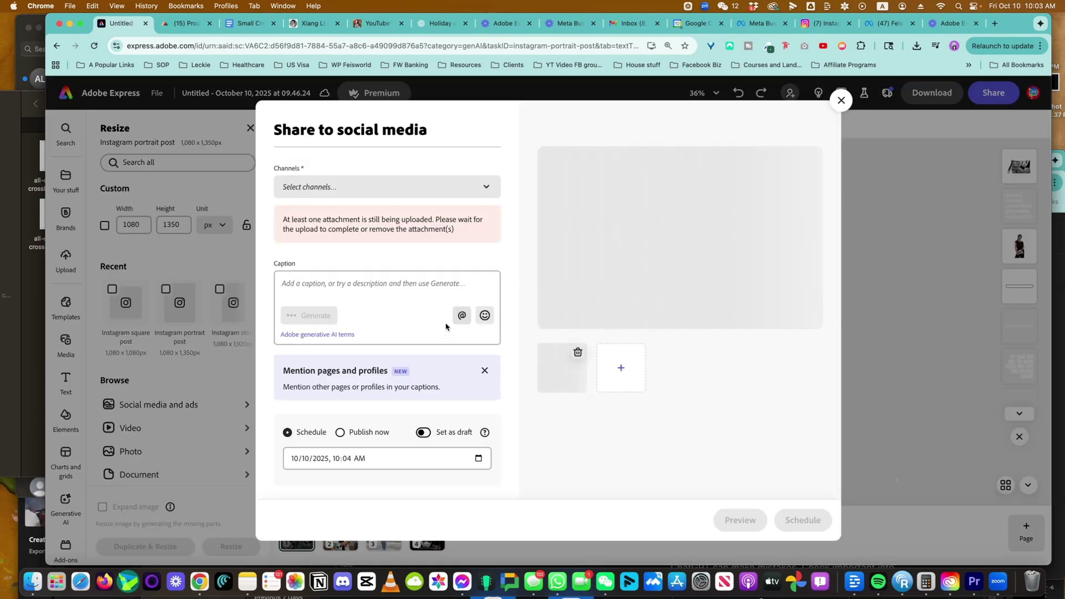
- Review the connected social accounts with the All platform filter, then return to the channel list
left_click(418, 189)
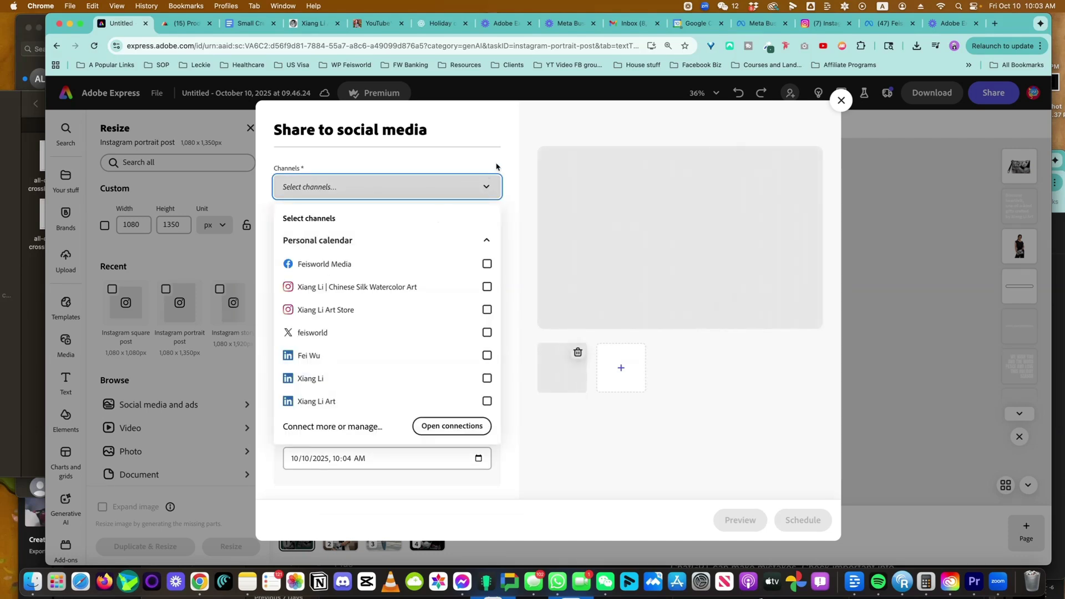
left_click(416, 428)
left_click(302, 190)
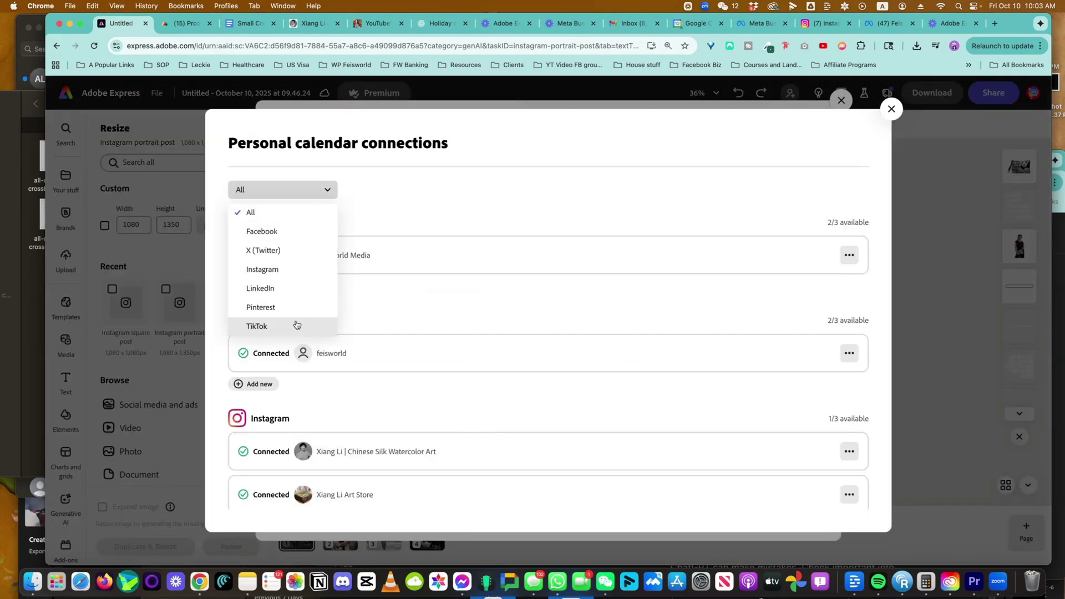
left_click(443, 198)
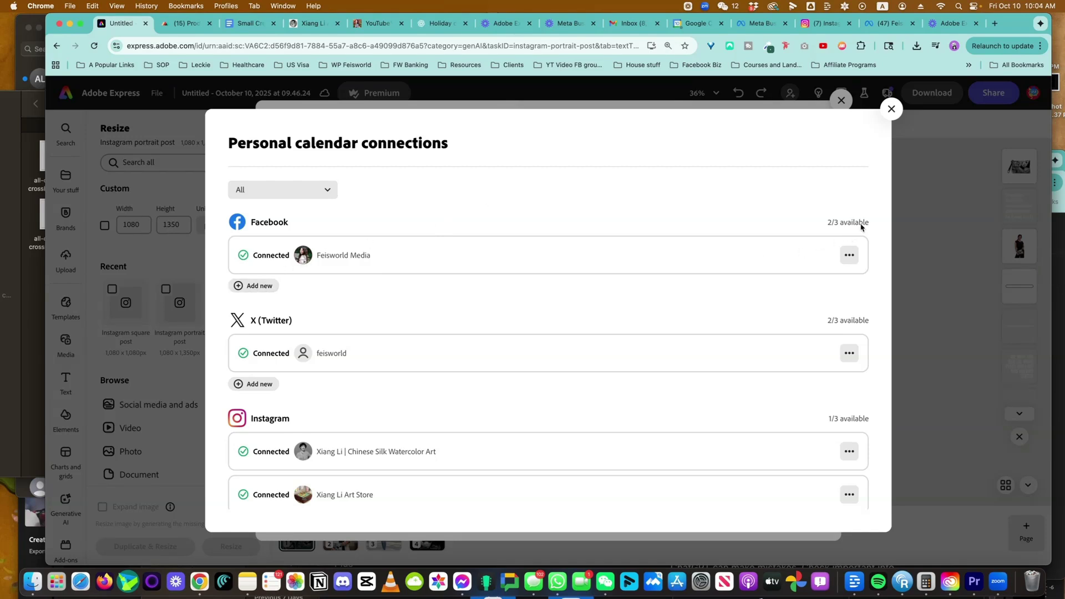
scroll(798, 364, "down", 2)
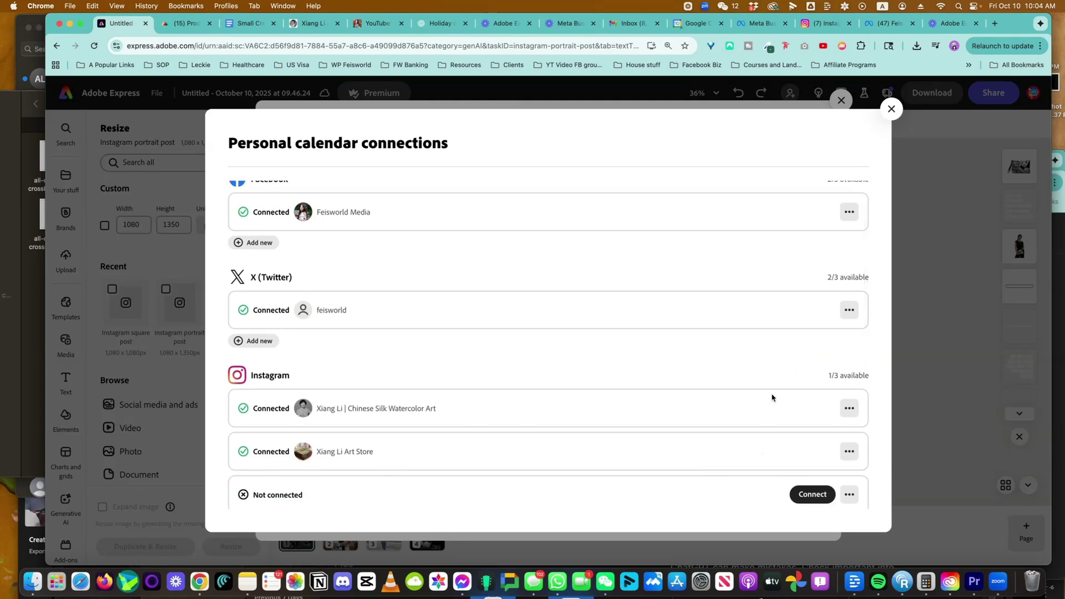
left_click(892, 109)
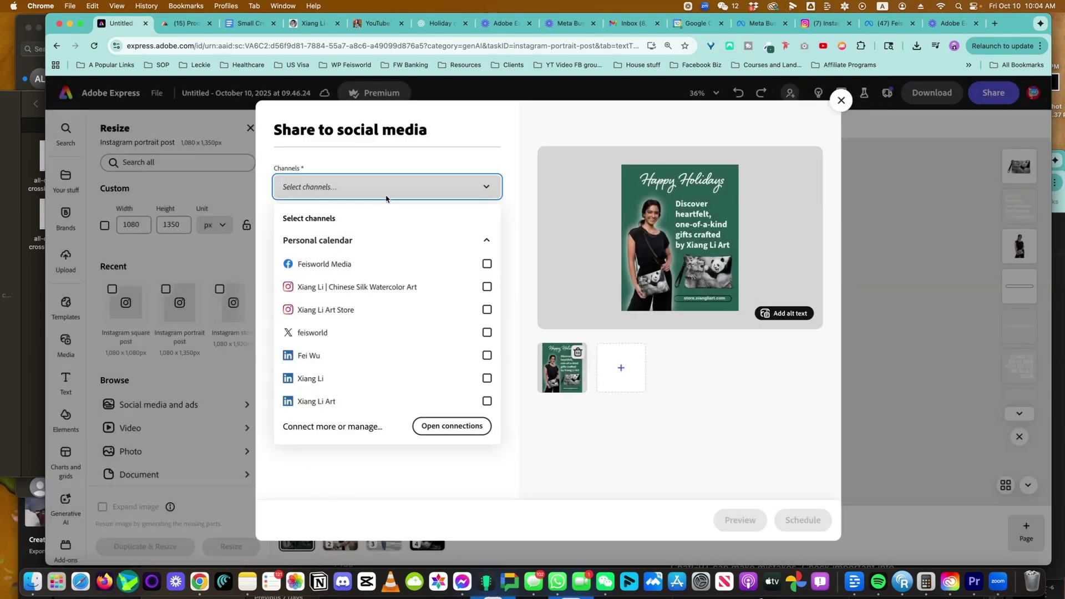
- Target the Xiang Li Art Store Instagram account and delete the empty fifth carousel item
left_click(487, 310)
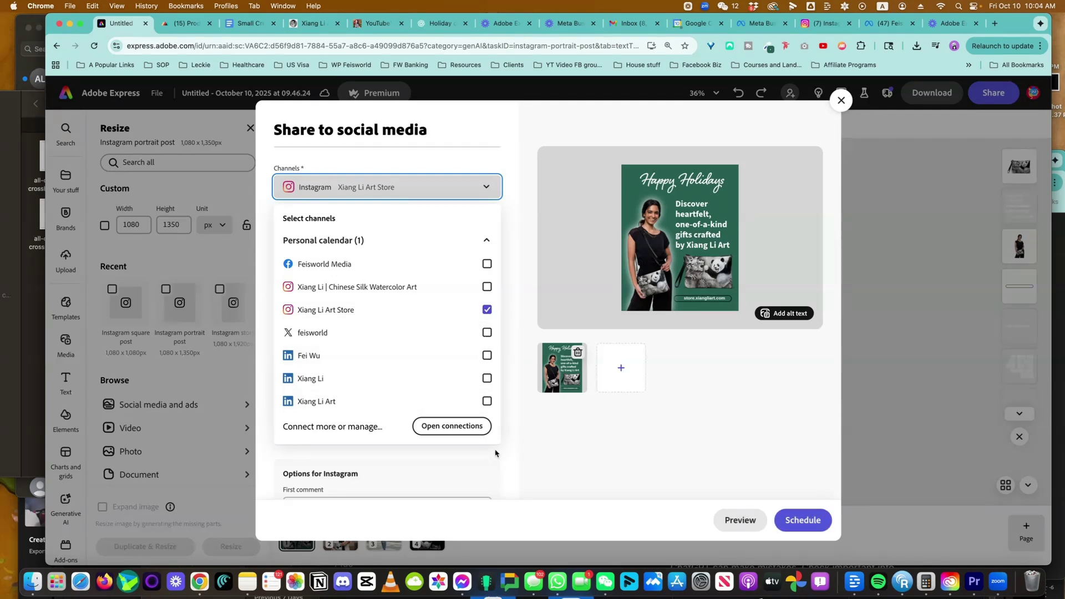
left_click(611, 395)
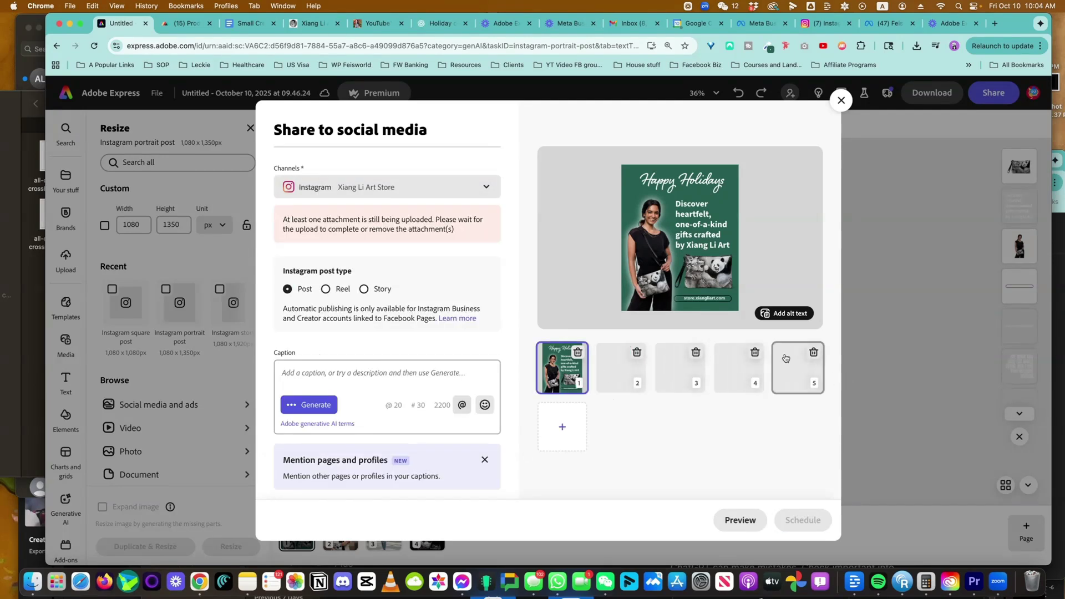
left_click(637, 352)
left_click(633, 366)
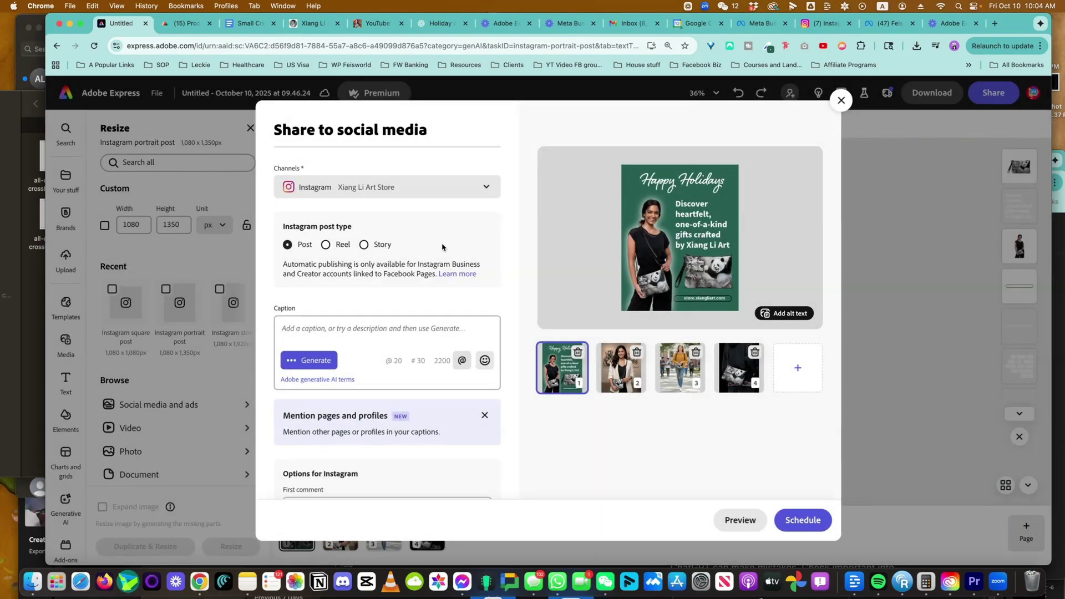
- Try Reel and Story, then settle on a regular feed Post as the post type
left_click(326, 245)
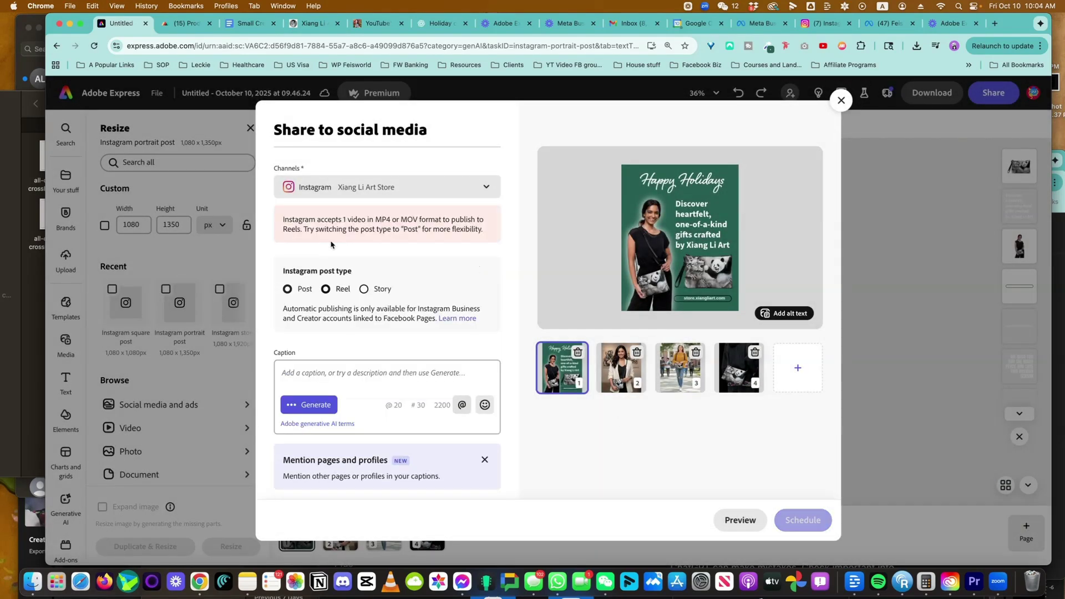
left_click(364, 290)
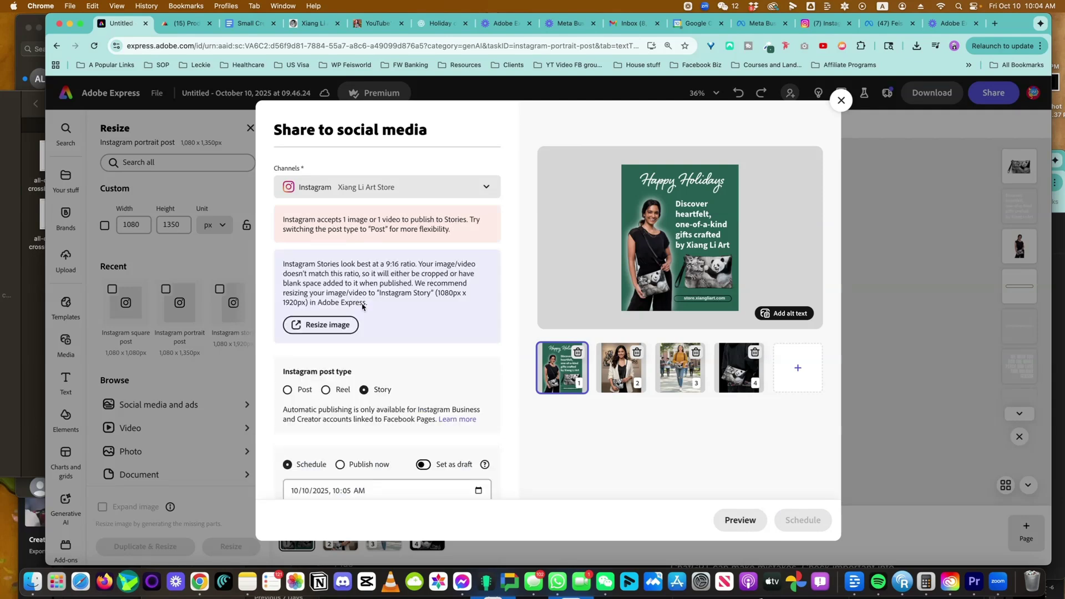
left_click(288, 390)
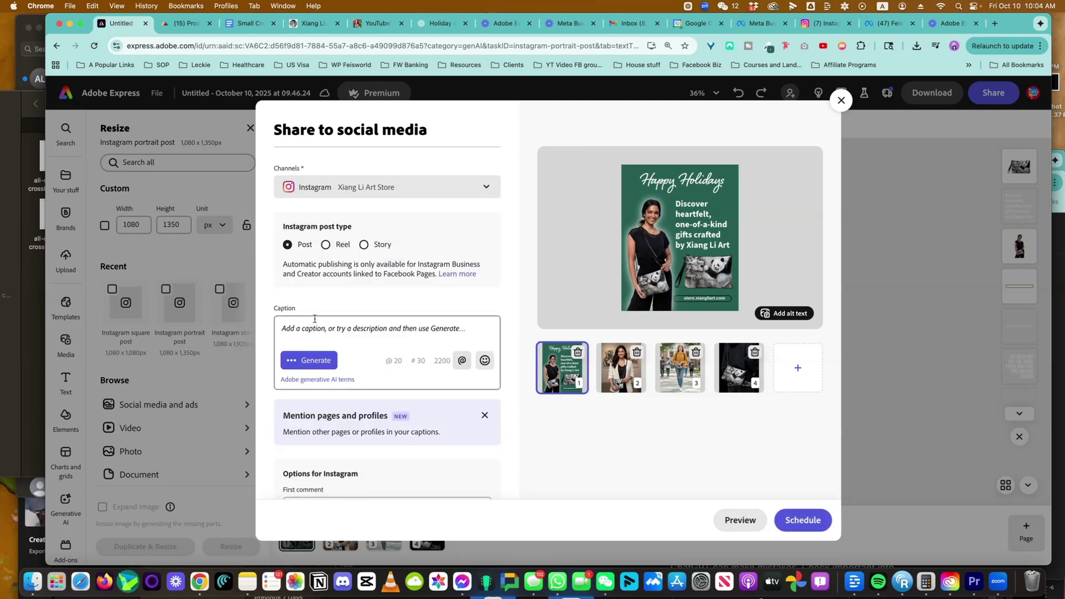
left_click(316, 330)
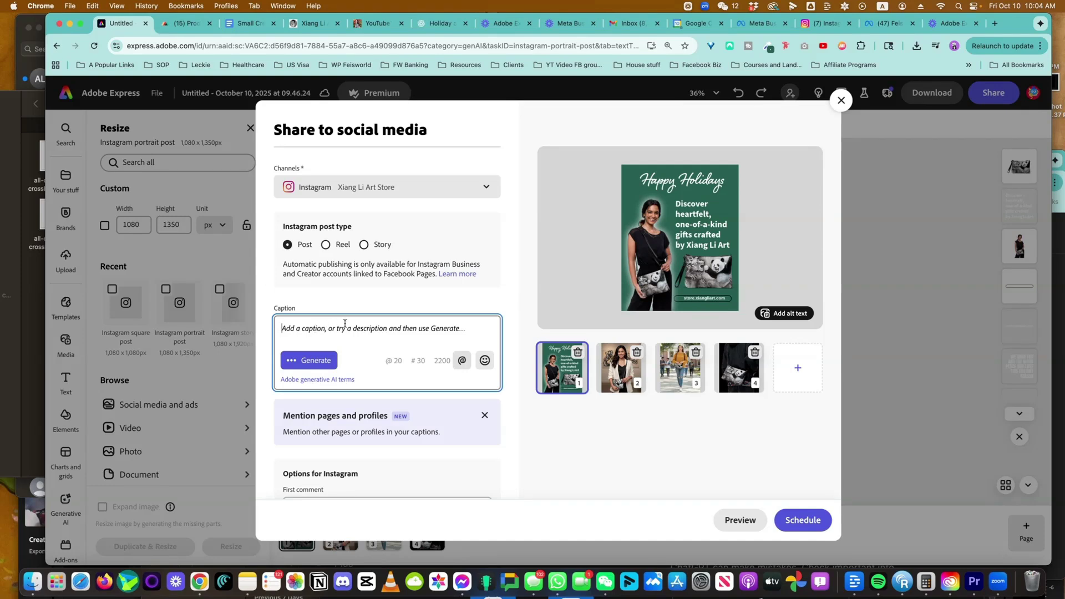
- Type the caption 'Discover unique designs and wearable art by Xiang Li Art, gift something special to the ones…'
type("Discover")
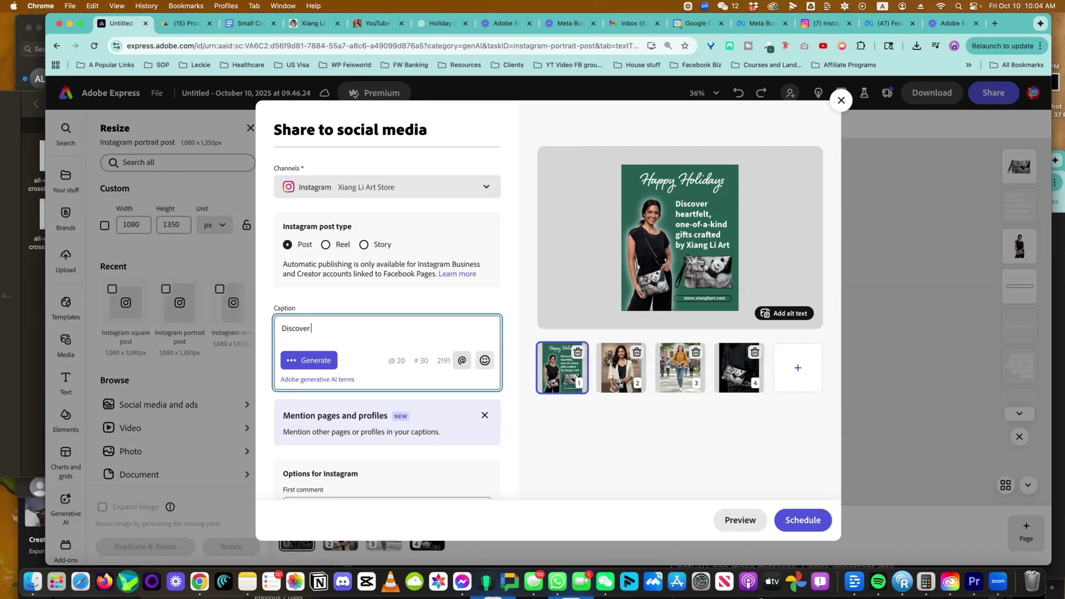
key("BackSpace")
key("BackSpace")
type("r unique designs and wearable art by ")
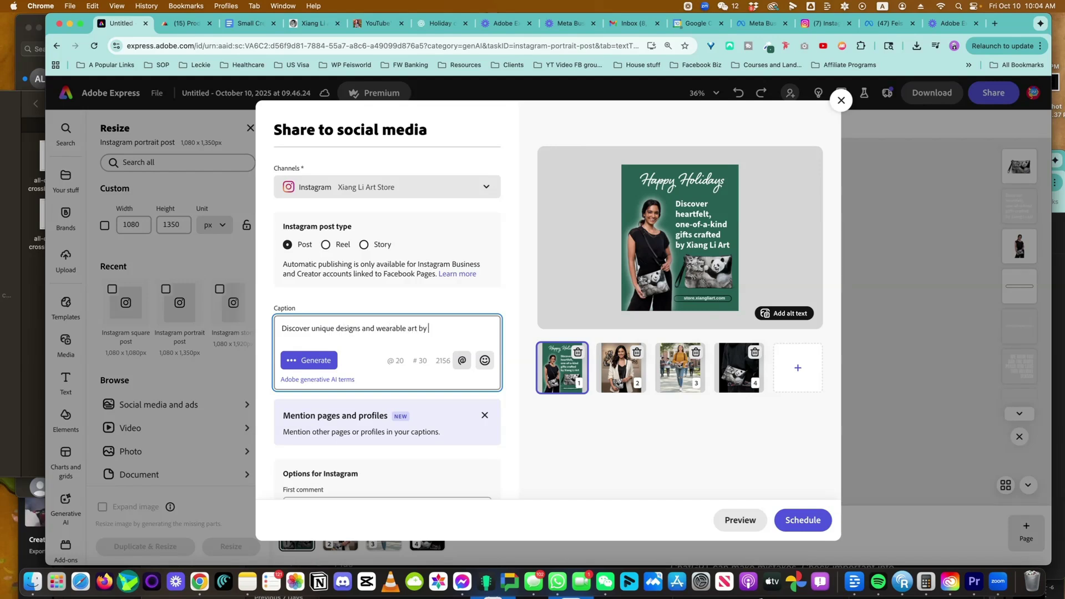
type("Xiang Li ARt, gift something special to the ones you love")
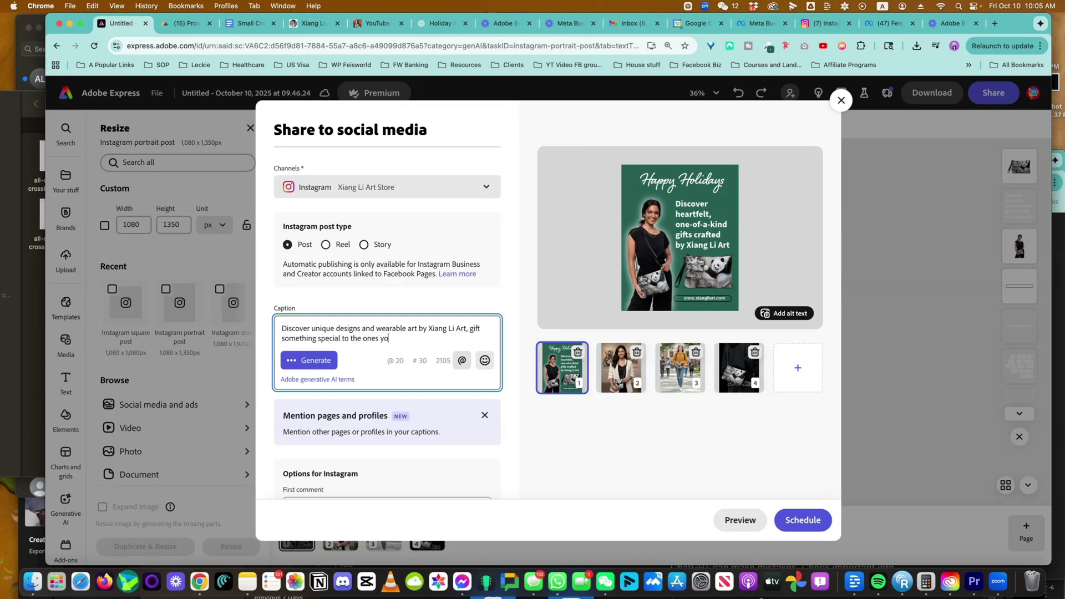
left_click(315, 361)
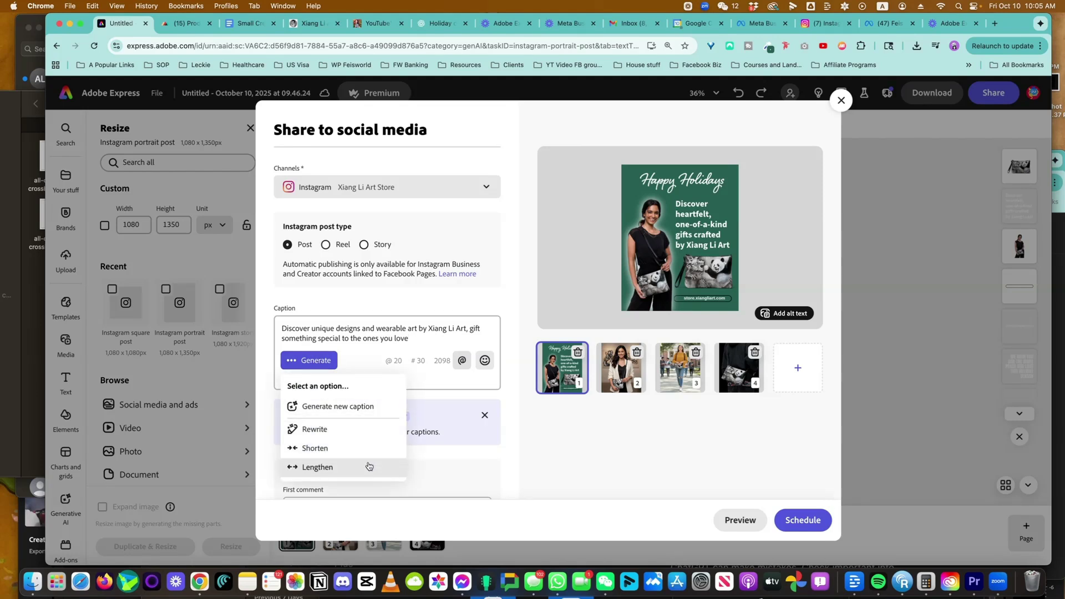
- Generate a new AI caption, retry once, and insert 'Give the gift of wearable art' with holiday hashtags
left_click(373, 408)
scroll(461, 380, "down", 2)
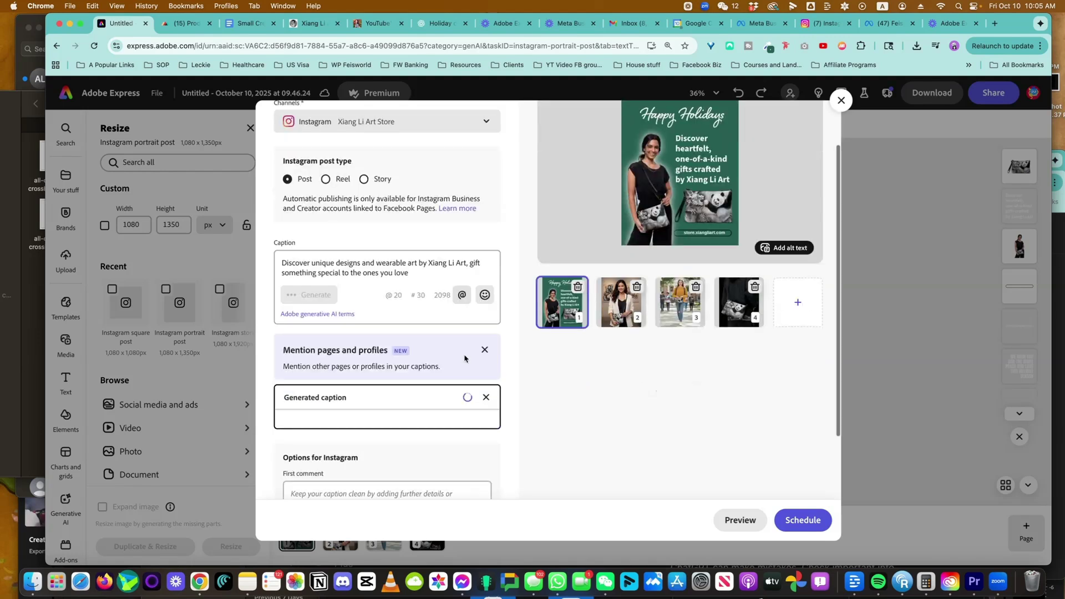
scroll(461, 389, "down", 1)
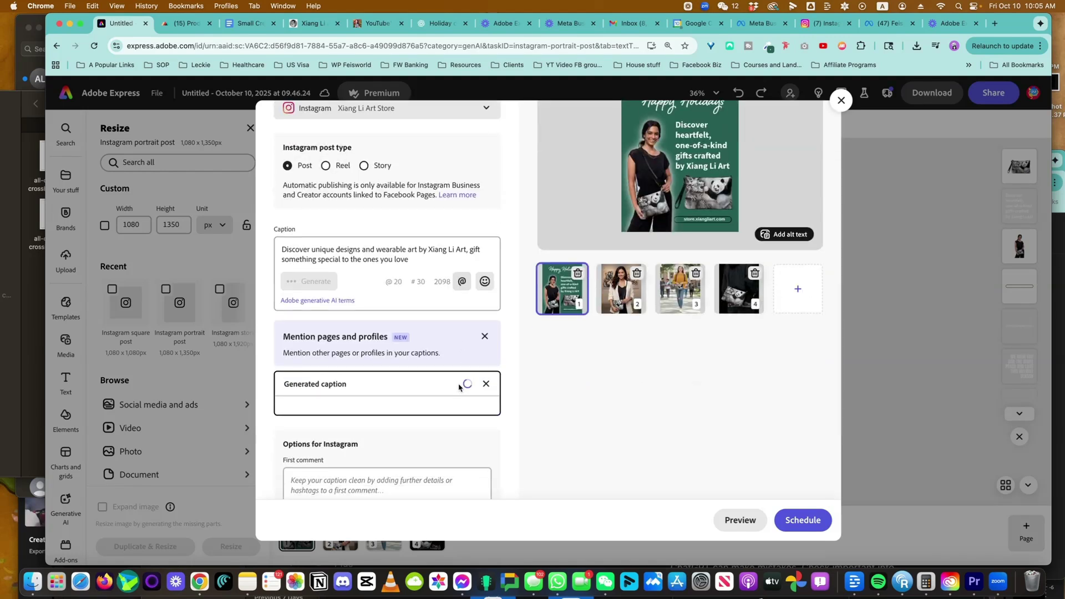
scroll(459, 388, "down", 4)
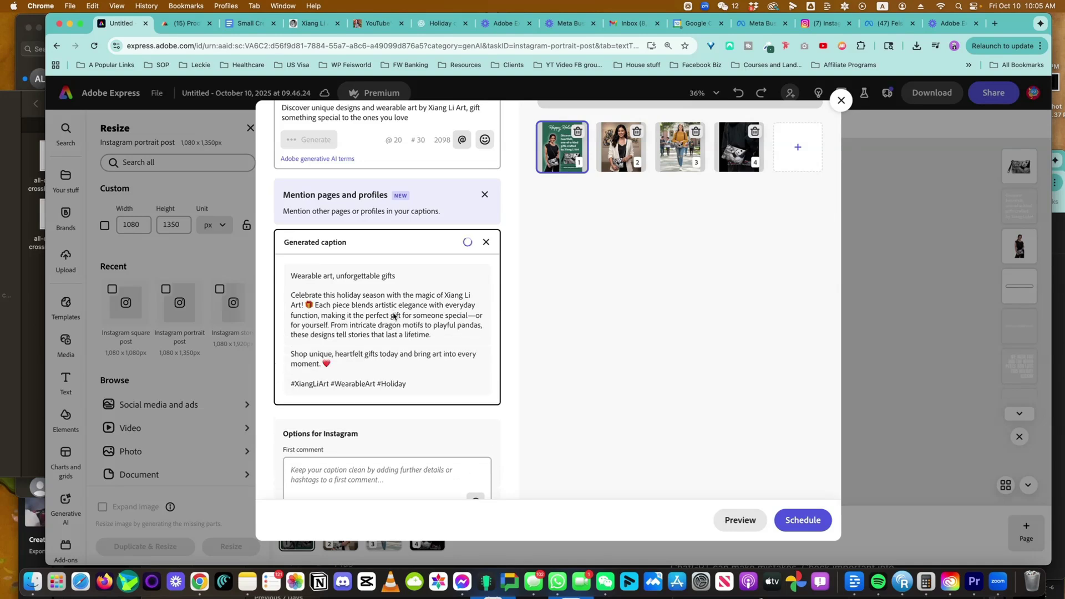
scroll(413, 394, "down", 1)
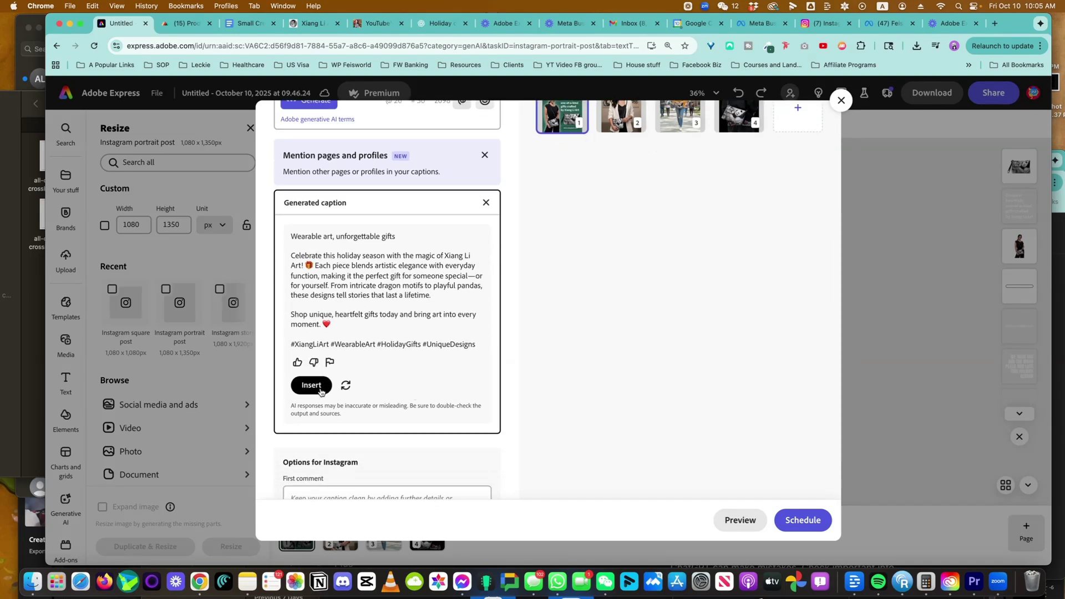
left_click(346, 386)
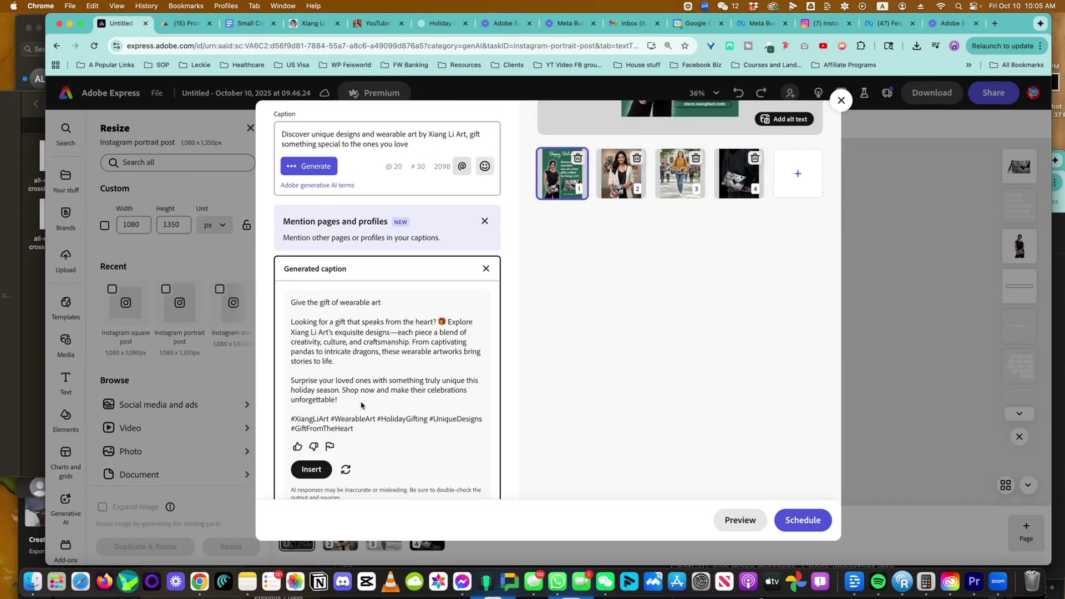
left_click(312, 470)
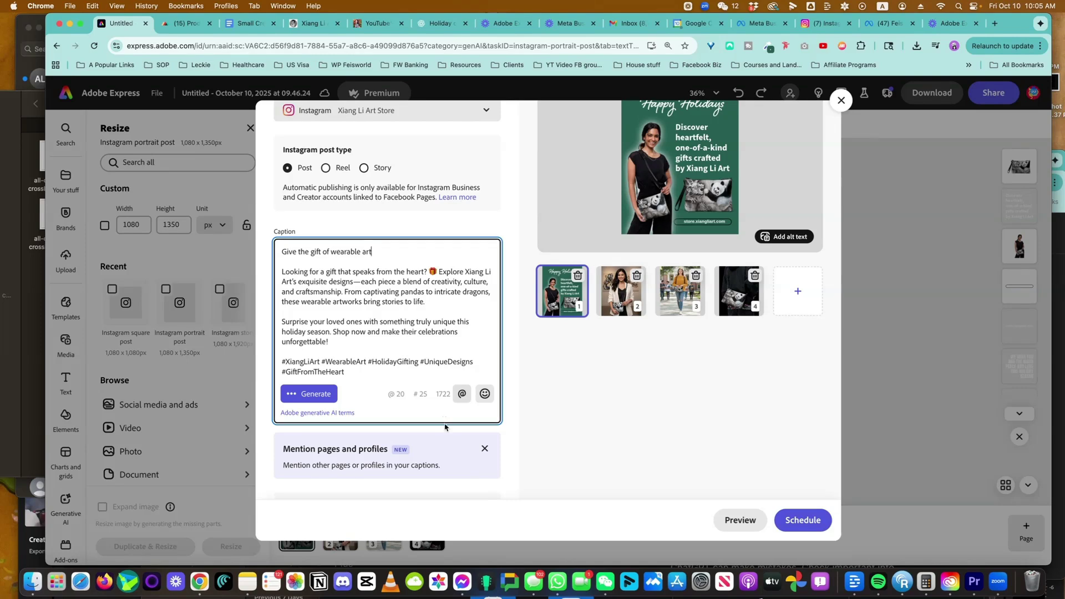
- Choose Publish now rather than Schedule for the Instagram post
scroll(448, 411, "up", 1)
scroll(445, 395, "down", 5)
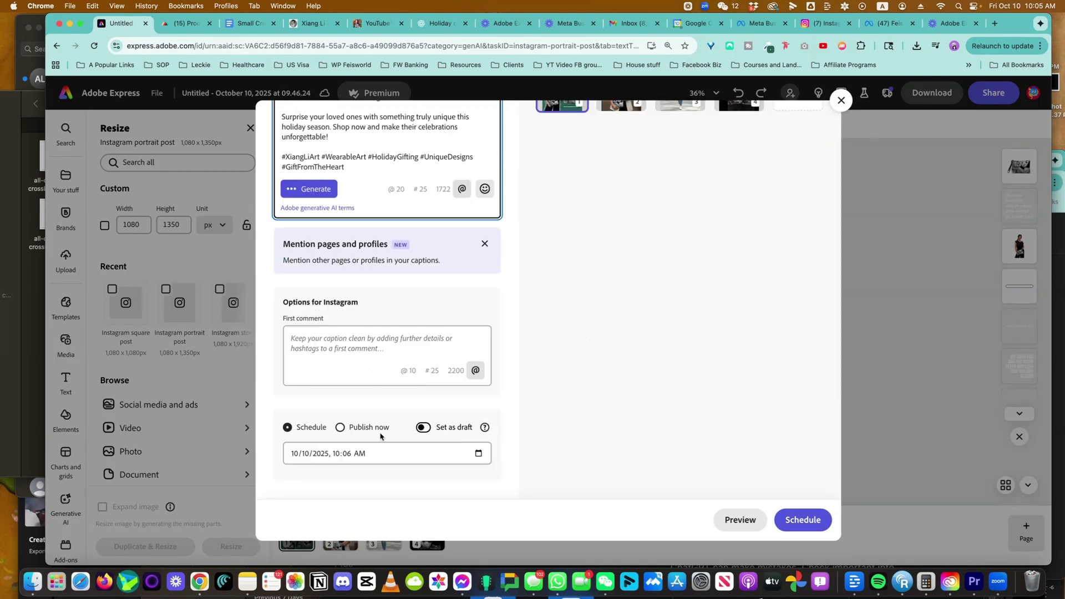
left_click(341, 428)
scroll(768, 232, "up", 8)
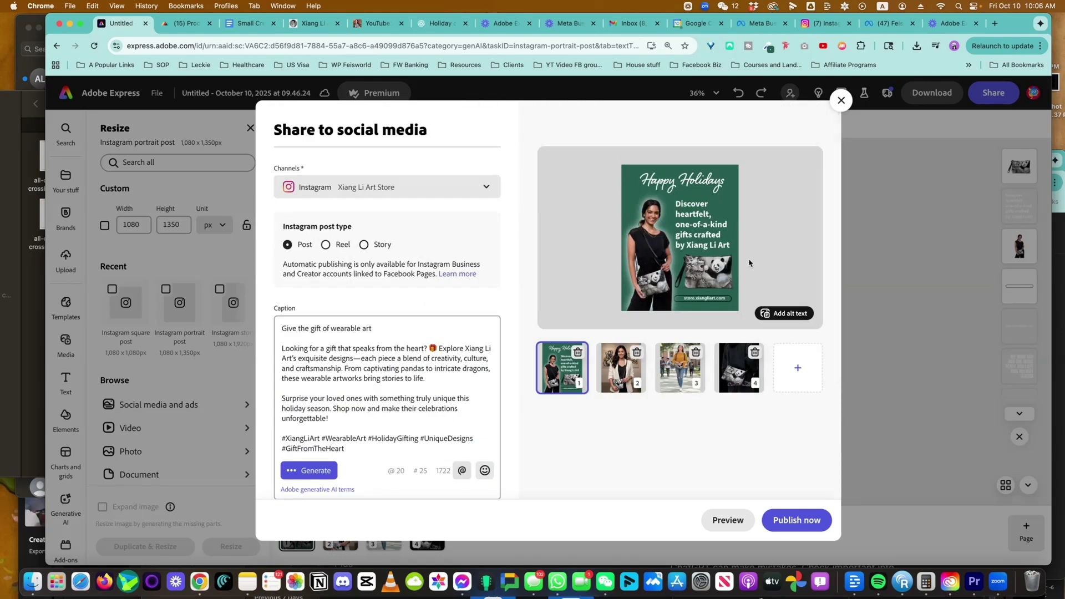
scroll(385, 469, "down", 5)
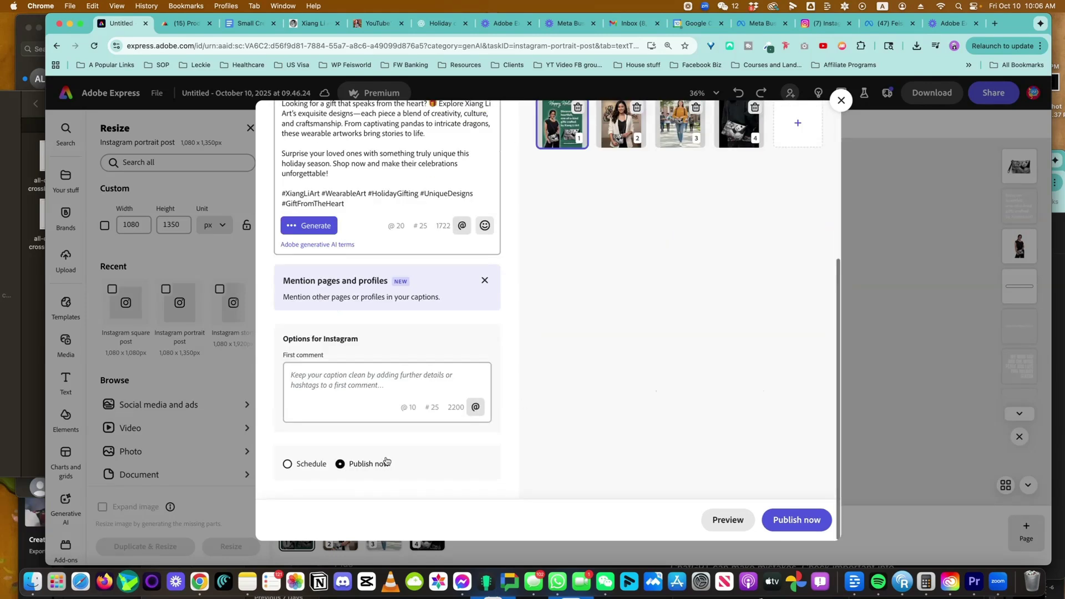
left_click(309, 465)
scroll(321, 469, "down", 1)
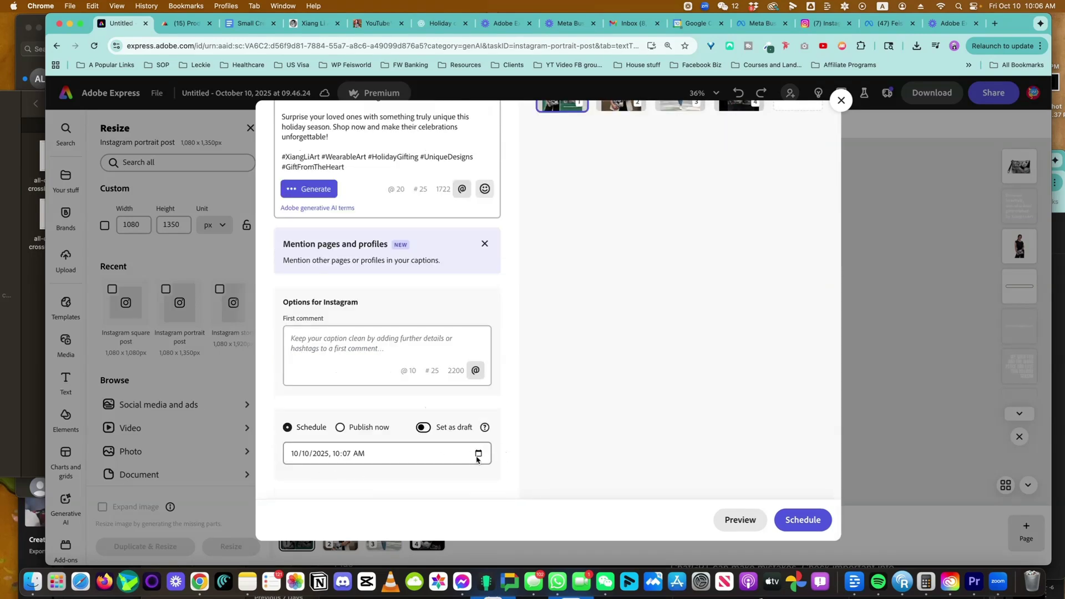
left_click(339, 428)
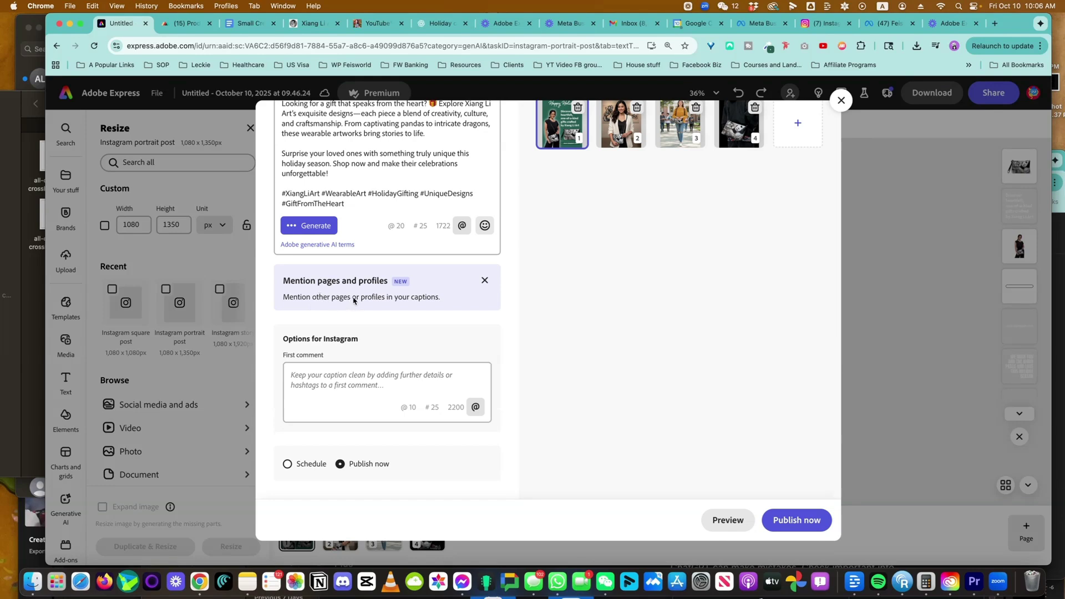
scroll(367, 309, "up", 4)
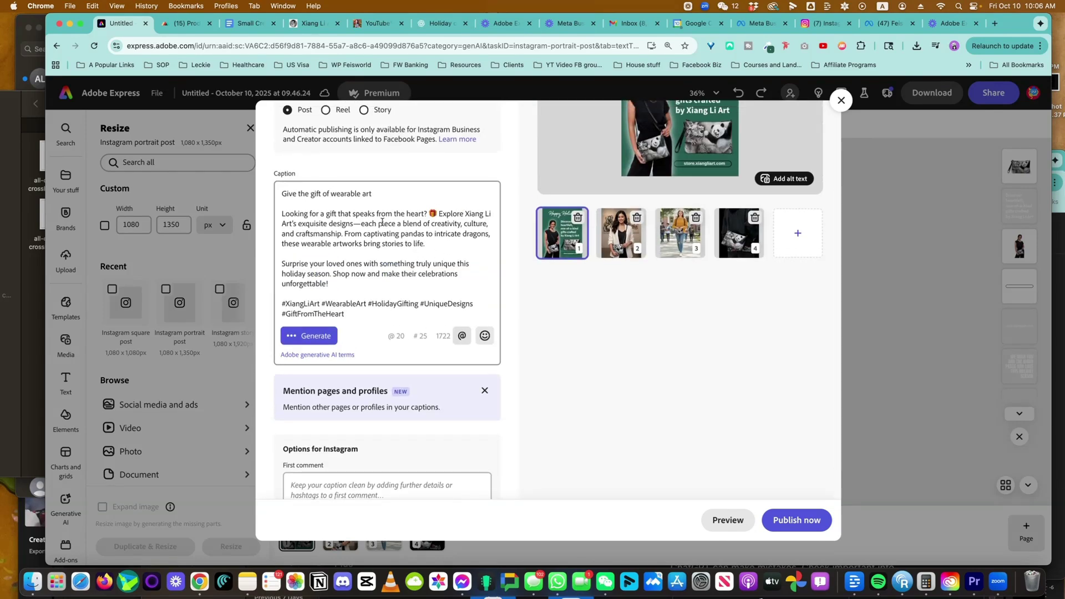
left_click(300, 227)
key("BackSpace")
key("BackSpace")
key("BackSpace")
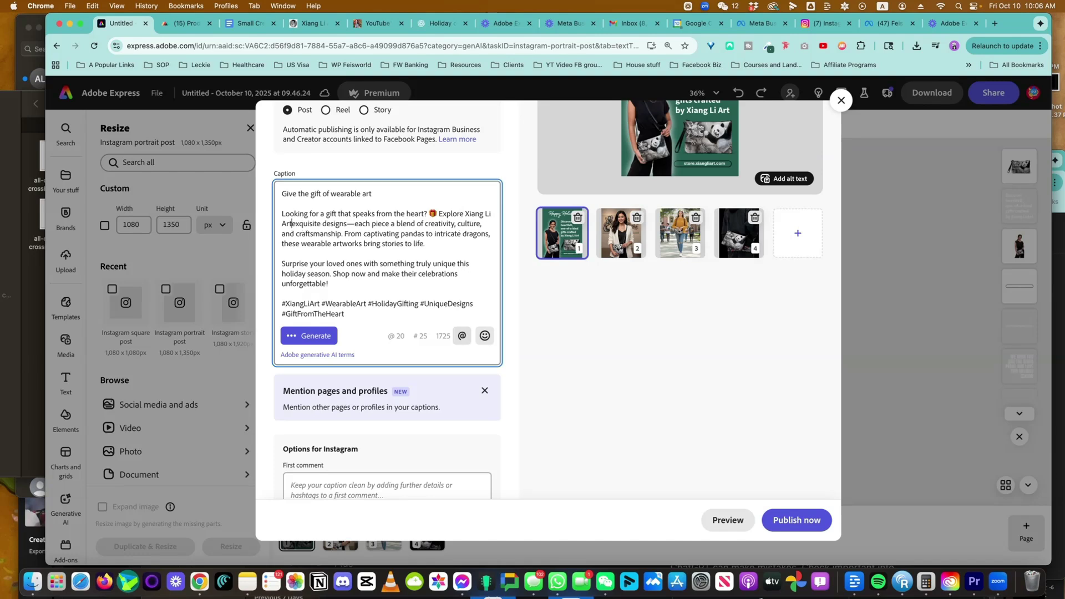
type("@xiangliart")
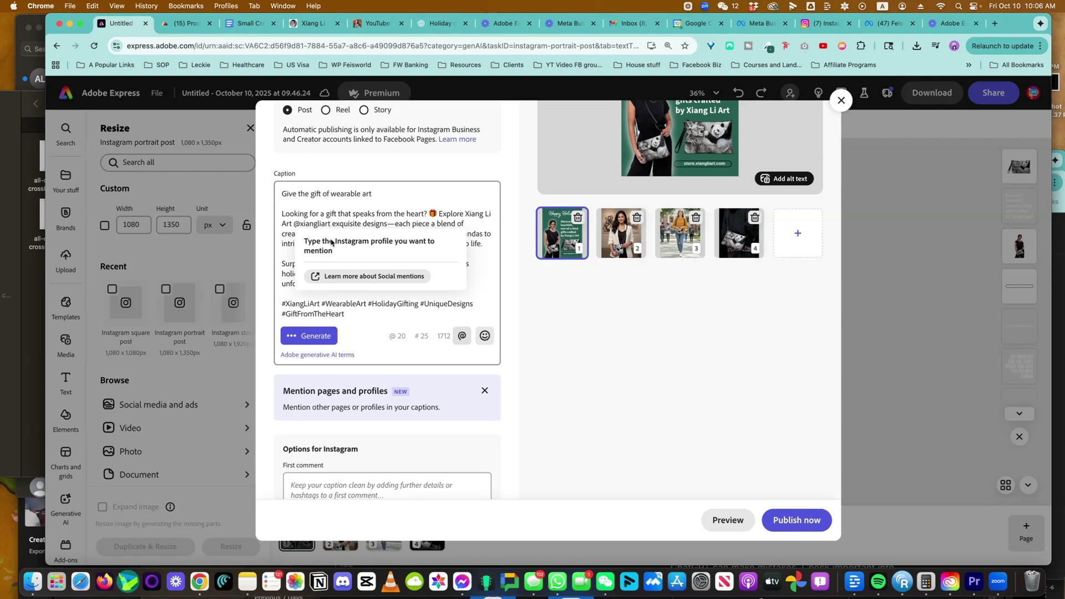
scroll(354, 249, "up", 1)
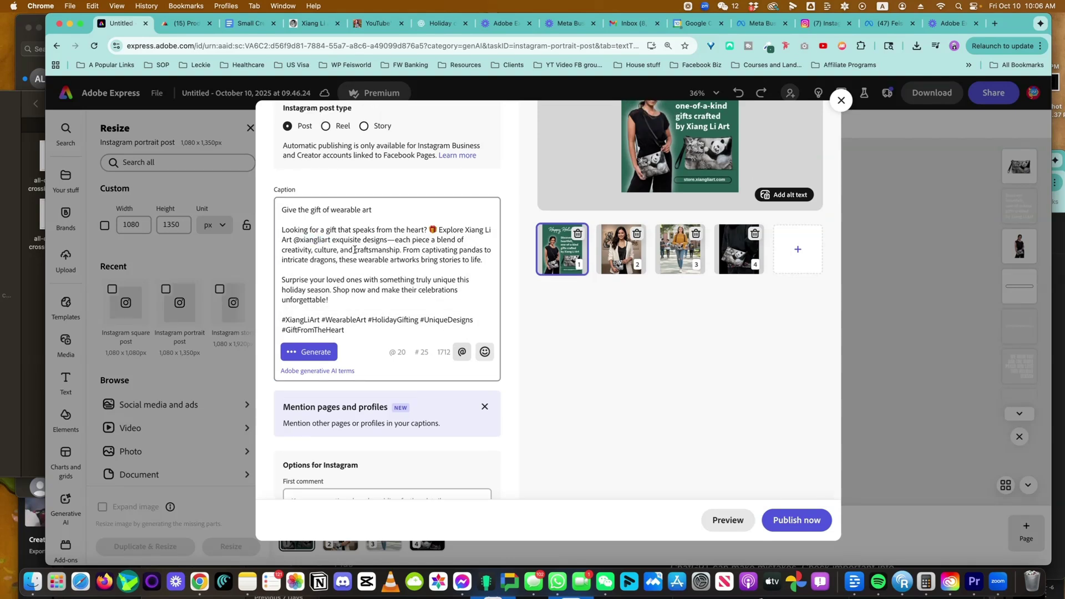
left_click(463, 352)
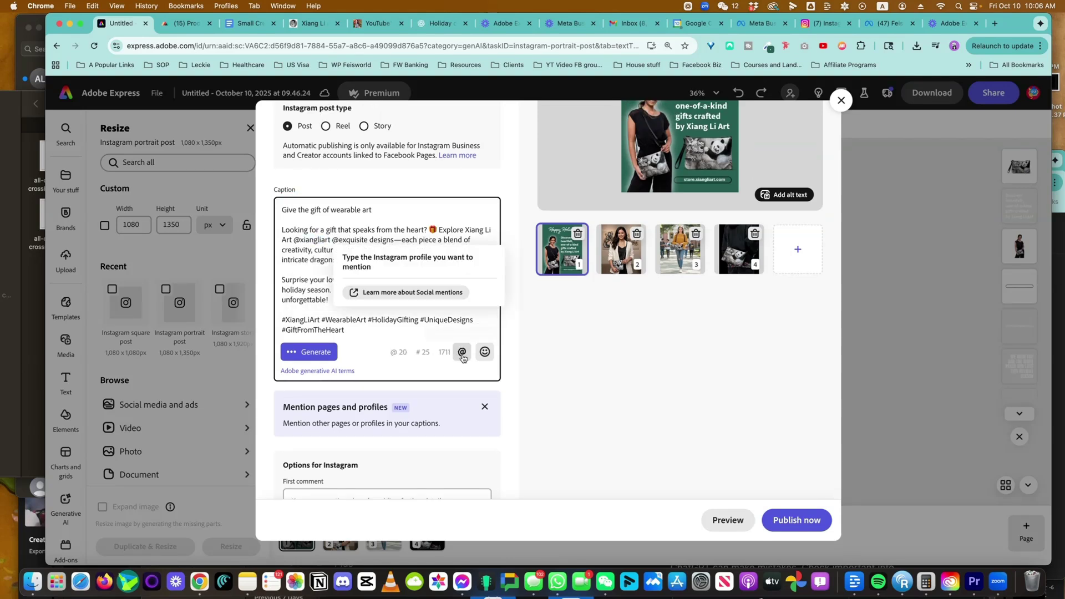
left_click(802, 523)
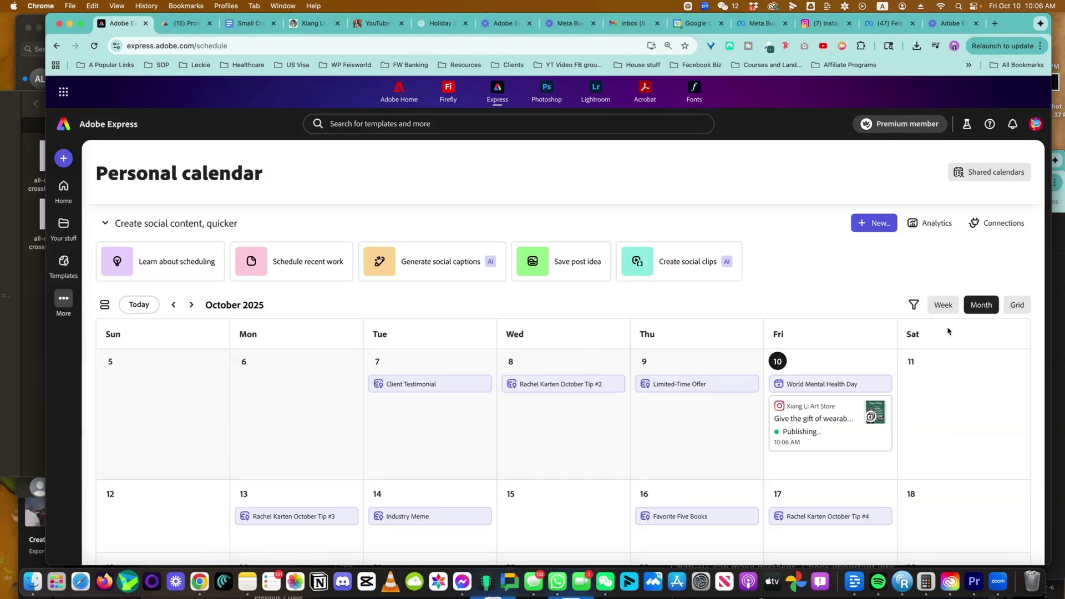
- Switch the Personal calendar to Week view and back to Month view
left_click(943, 304)
left_click(985, 310)
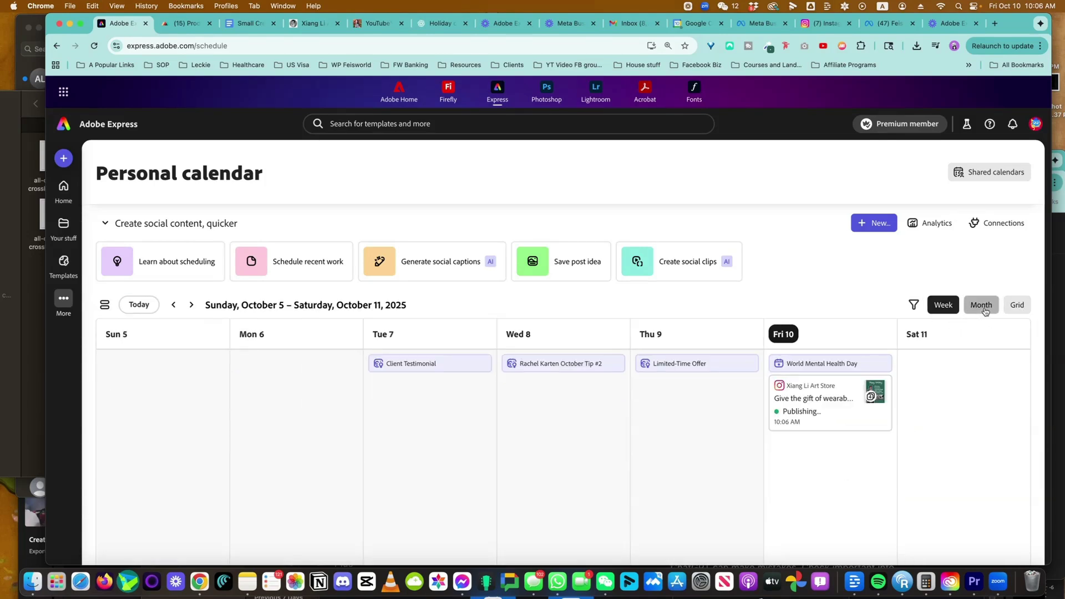